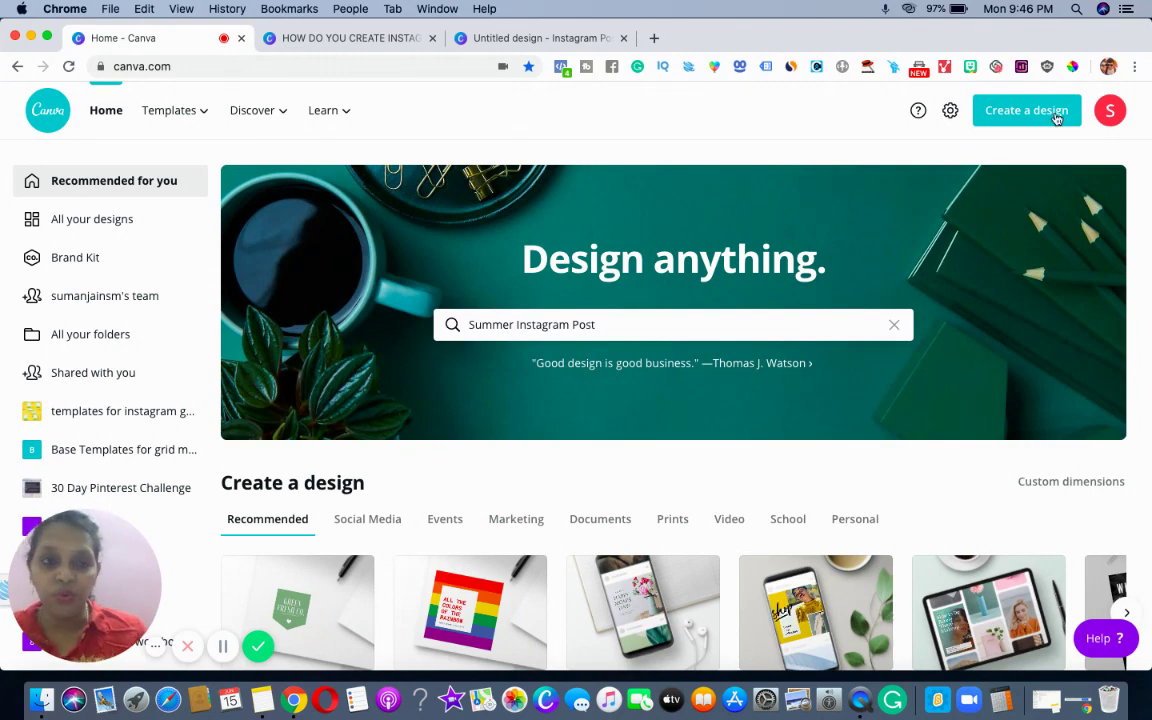
Step: Create a new blank Instagram Post design of 1080 × 1080 px, finding the format by searching for "insta"
click(1022, 124)
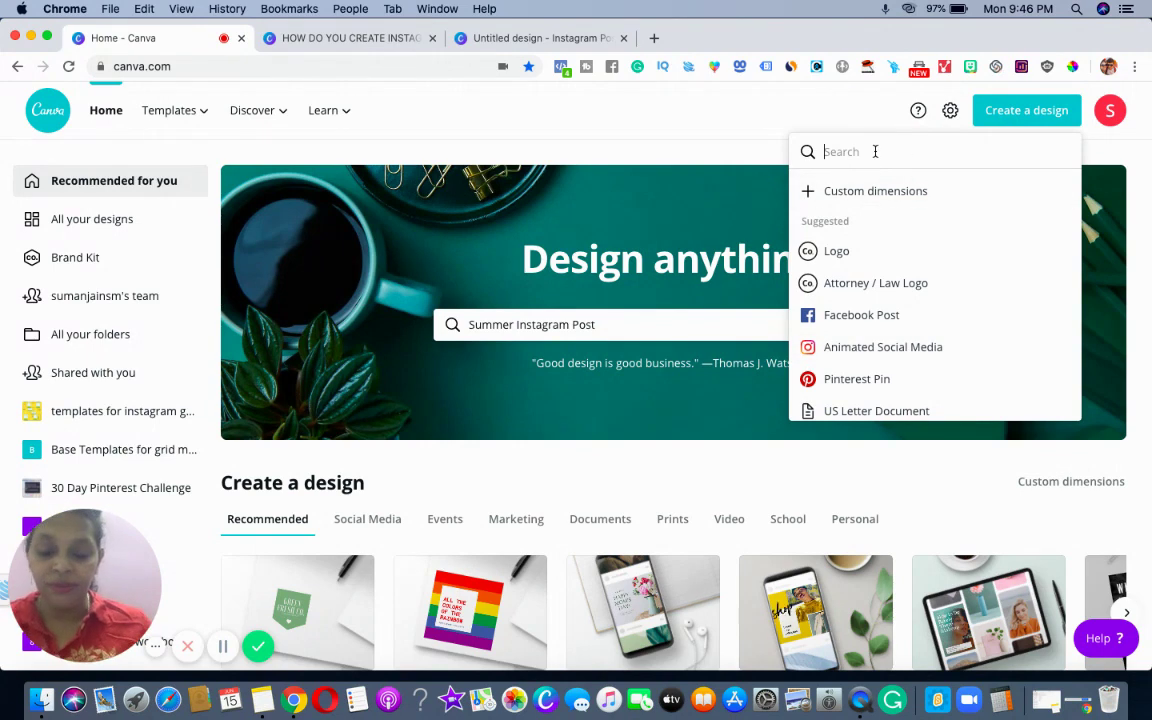
text(insta)
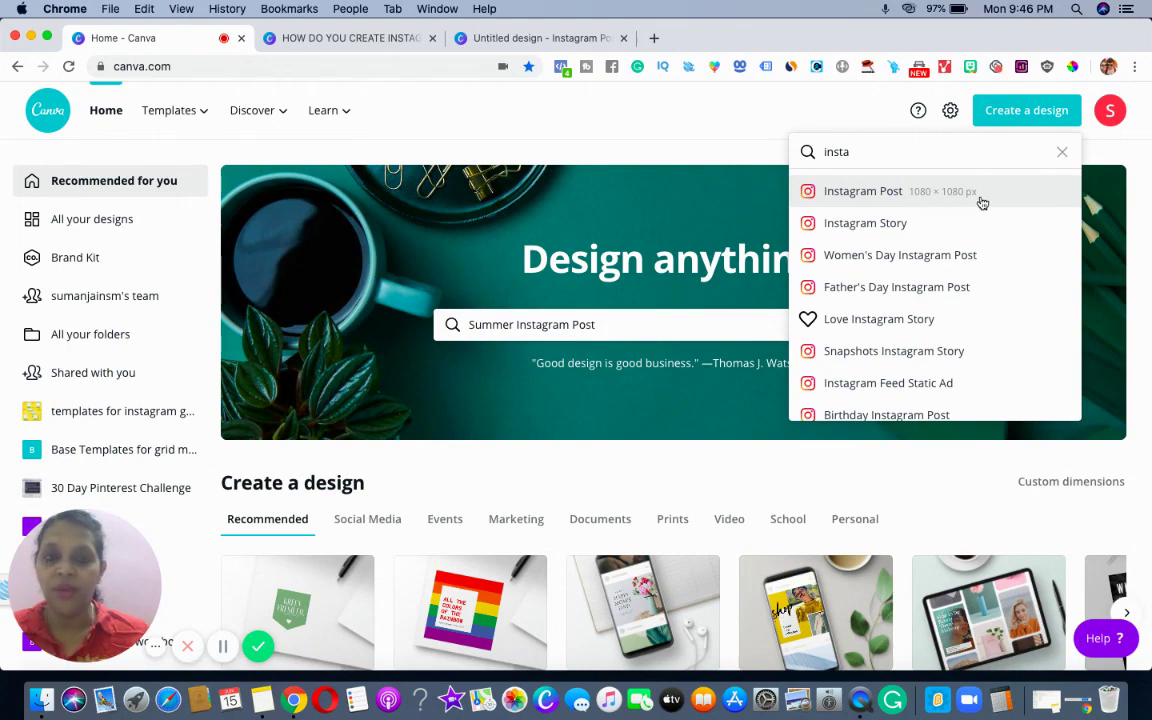
click(882, 189)
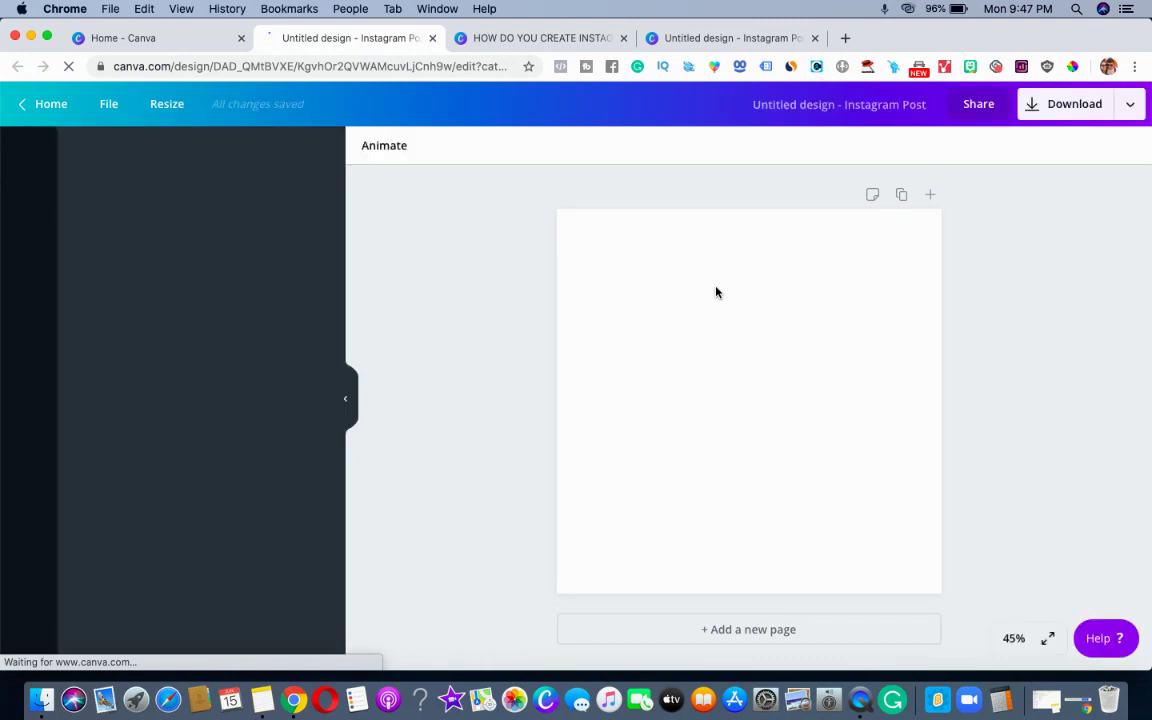
Step: Switch to the finished "HOW DO YOU CREATE INSTAGRAM CAROUSEL?" design and present it in Presenter view with the audience window full screen
click(533, 40)
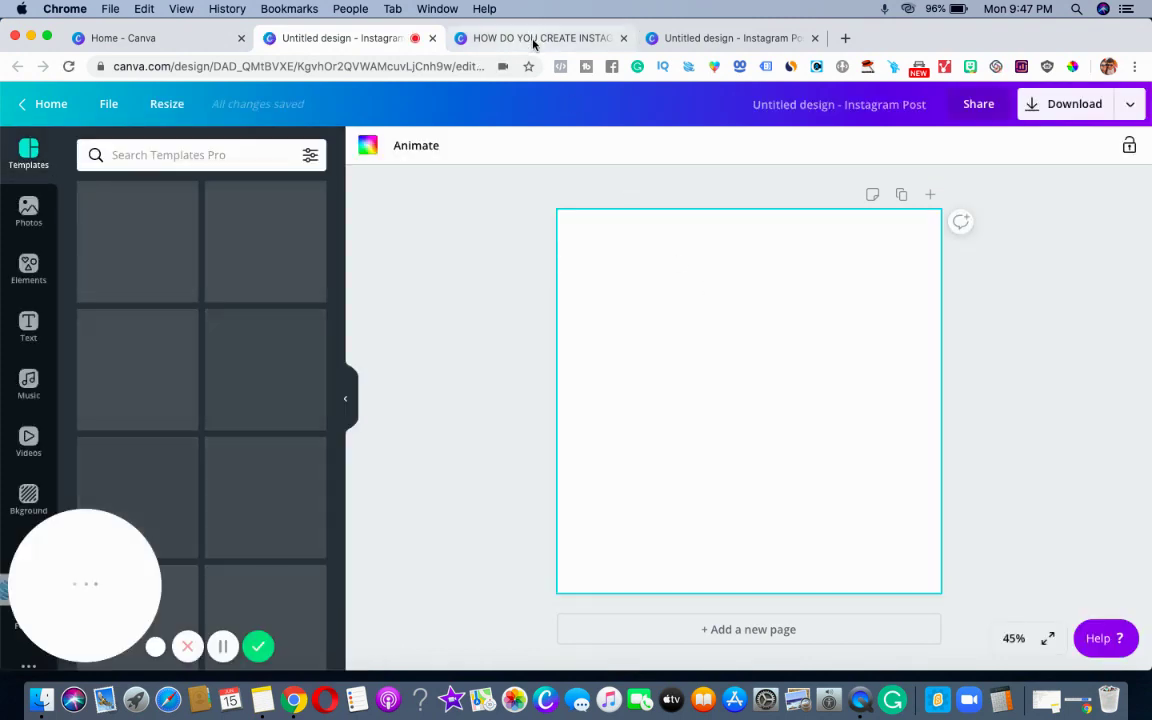
click(1129, 106)
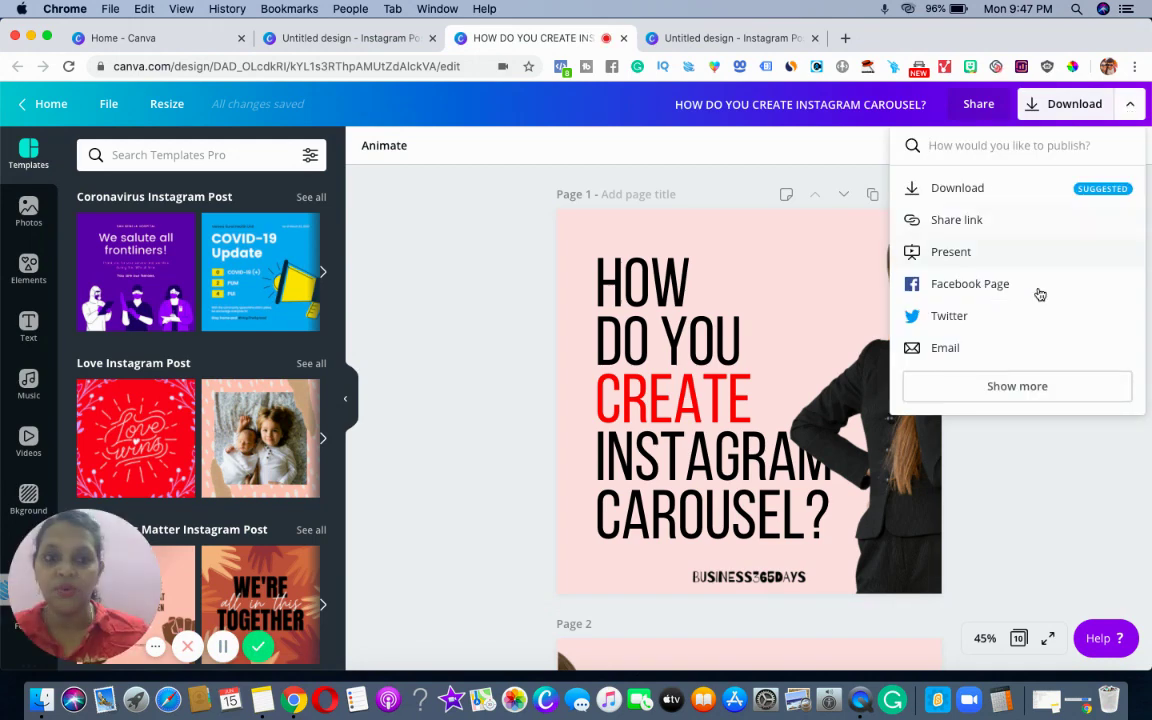
click(977, 258)
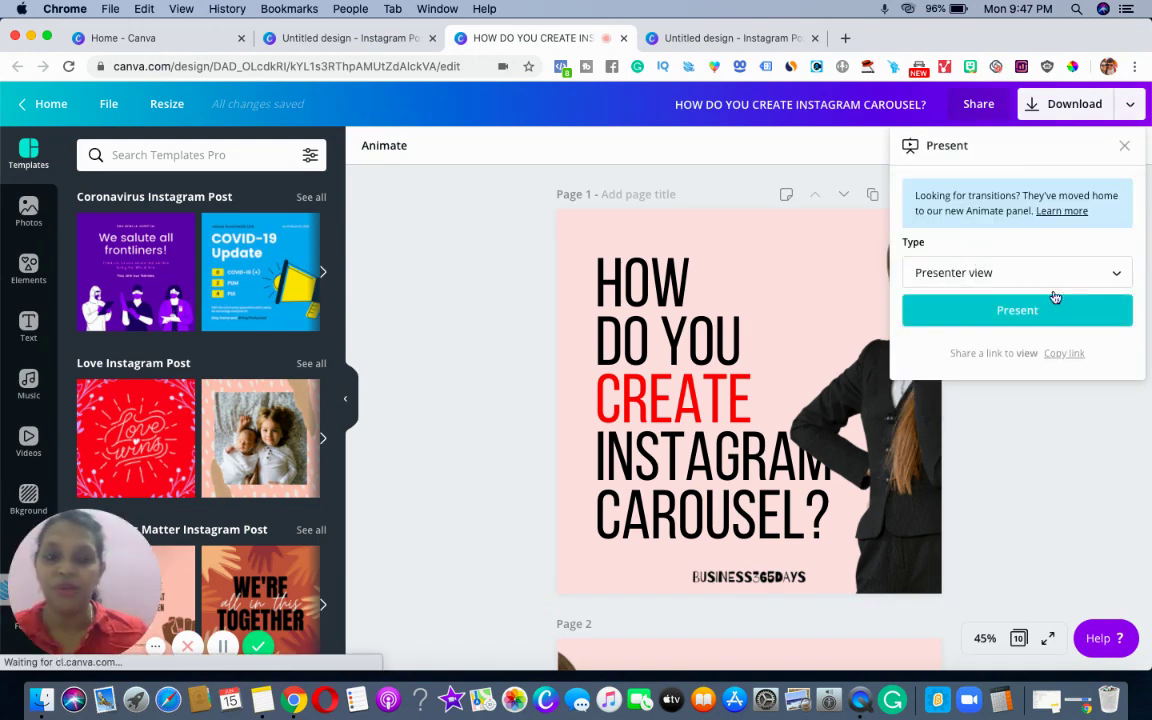
click(1027, 314)
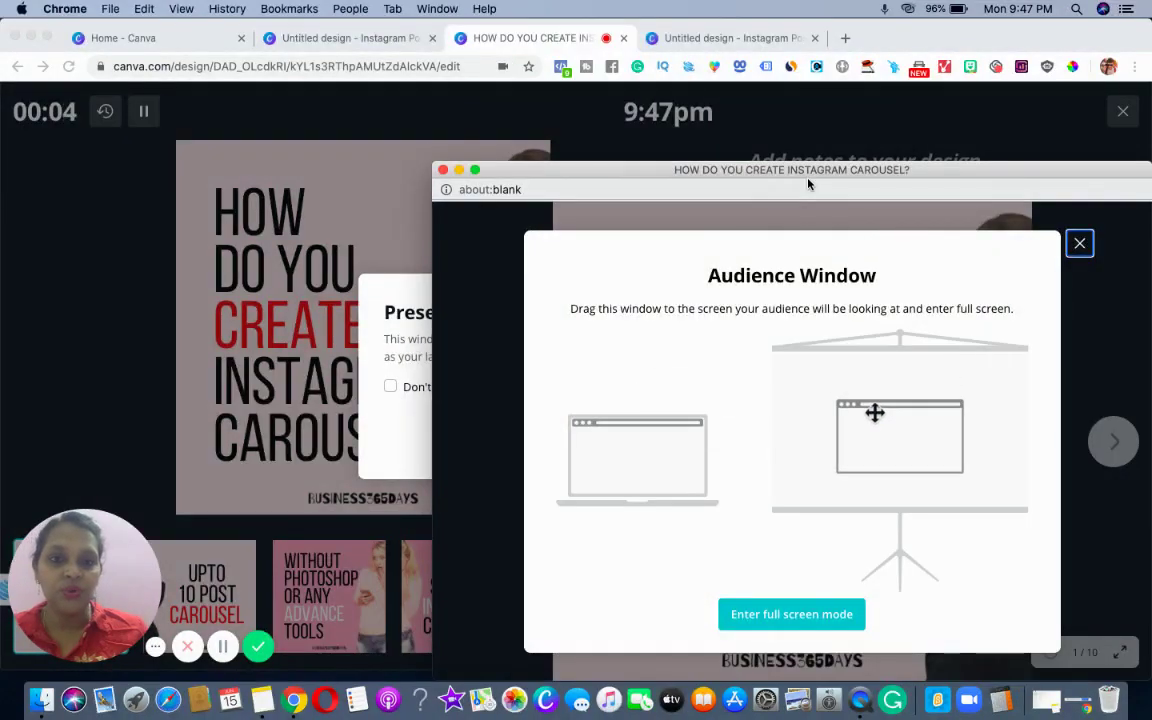
drag(812, 174, 496, 108)
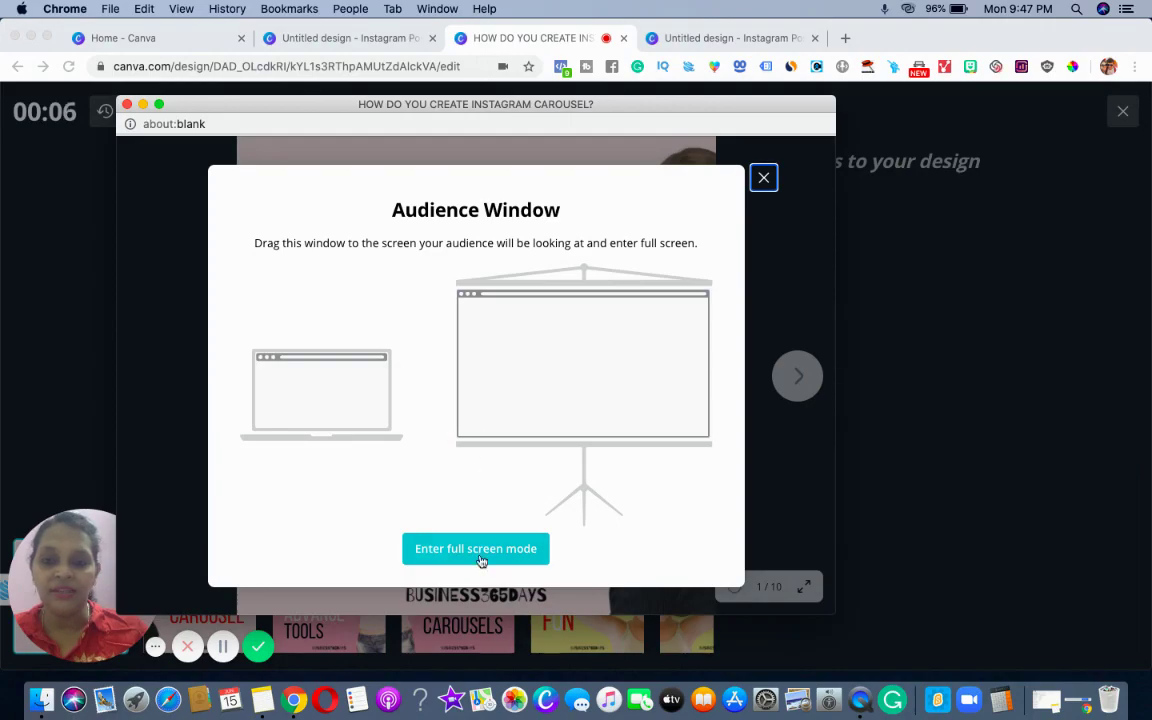
click(478, 549)
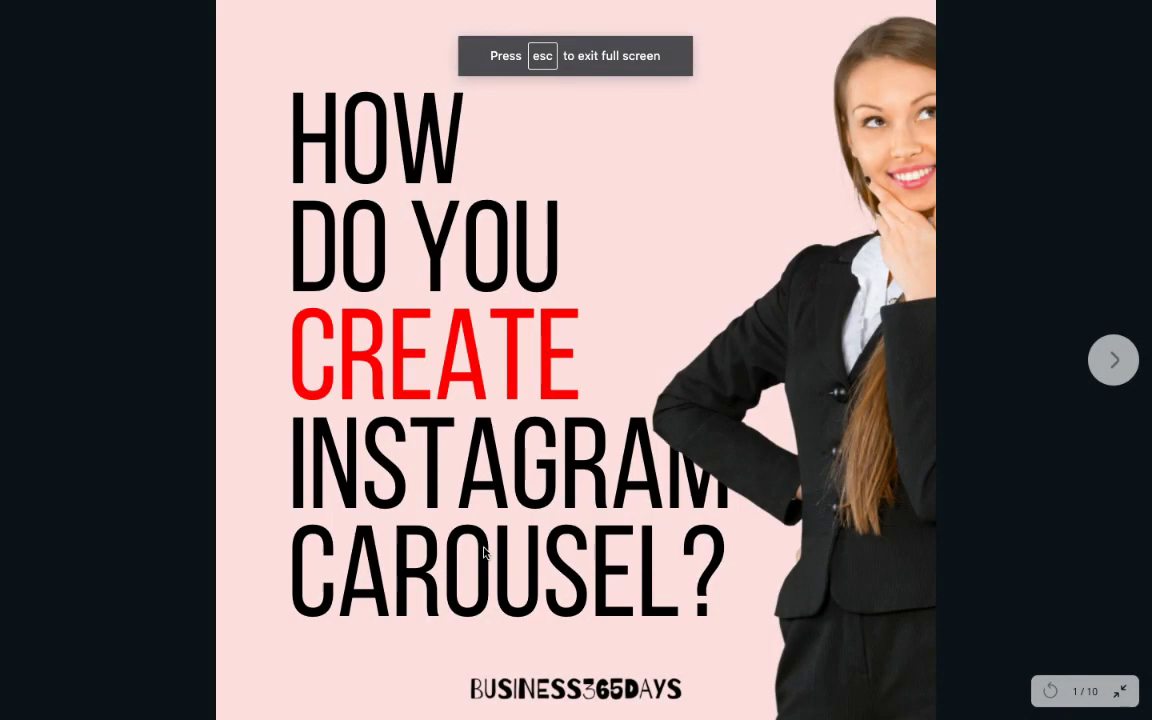
Step: Page through the example carousel to its last slide, then leave full screen and close the presentation
click(1113, 360)
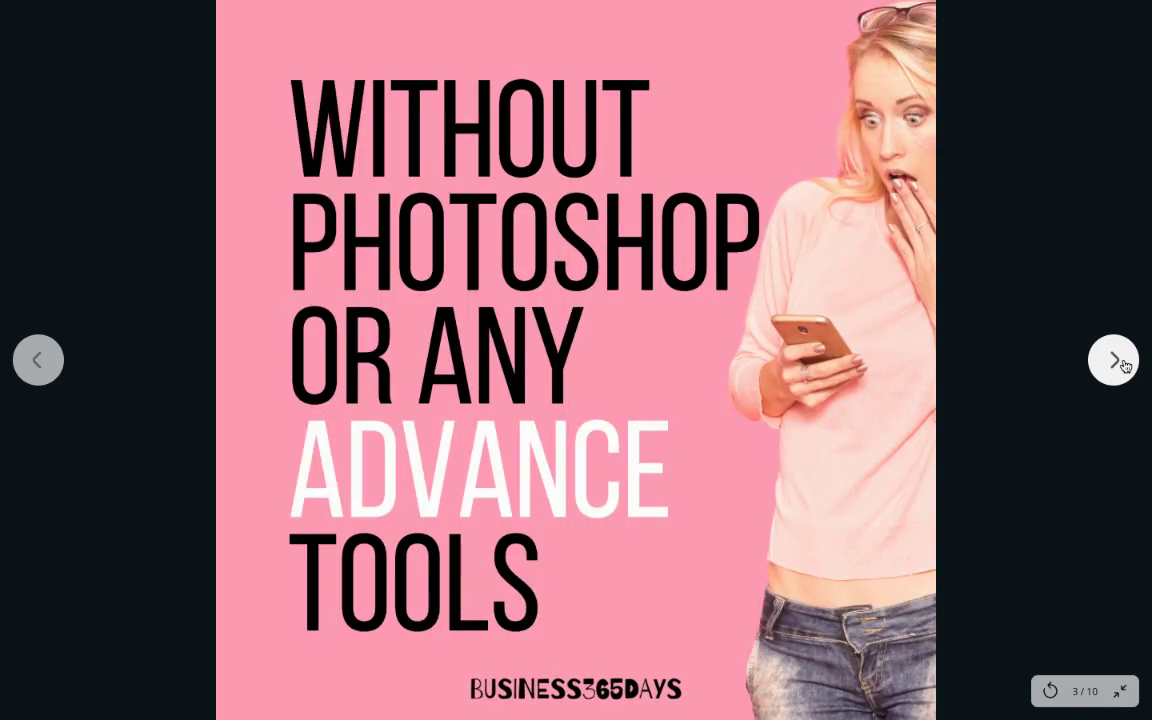
click(1124, 366)
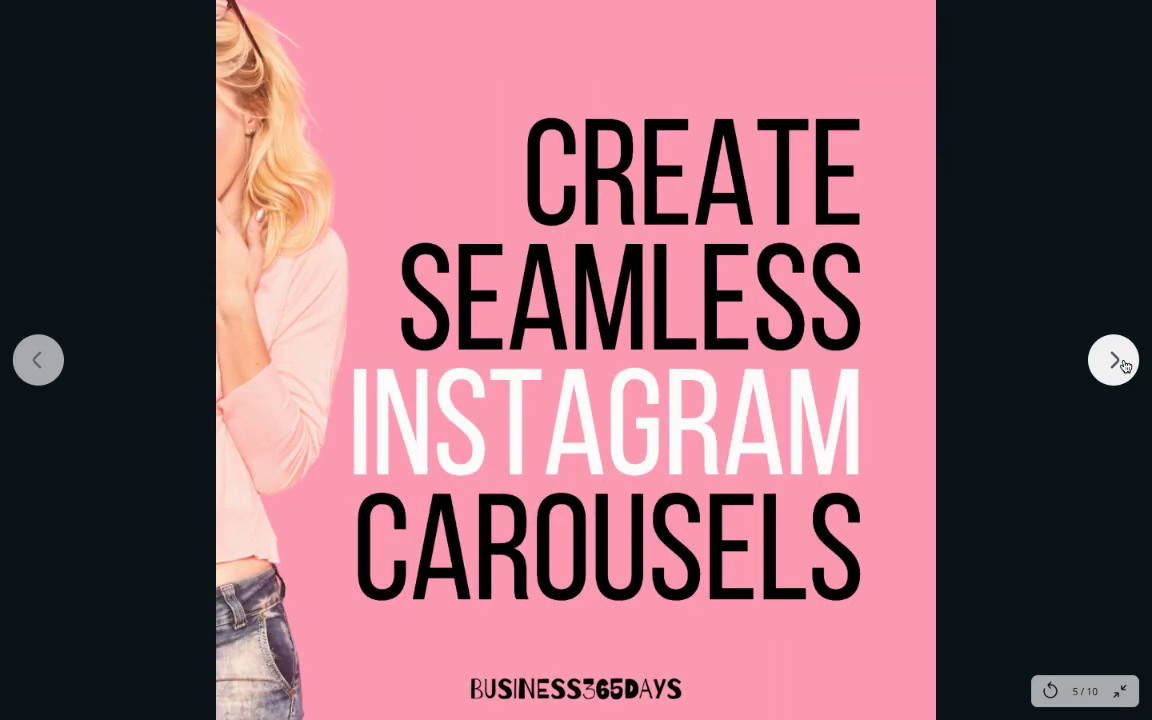
click(1124, 366)
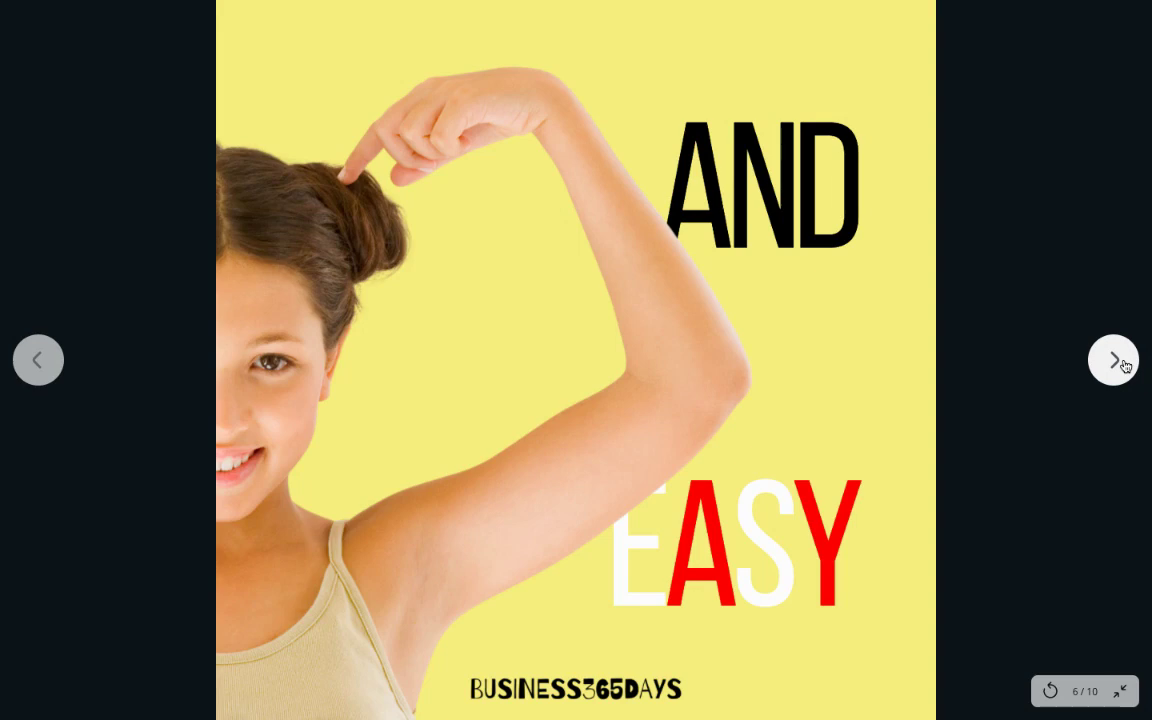
click(1124, 366)
click(1124, 366)
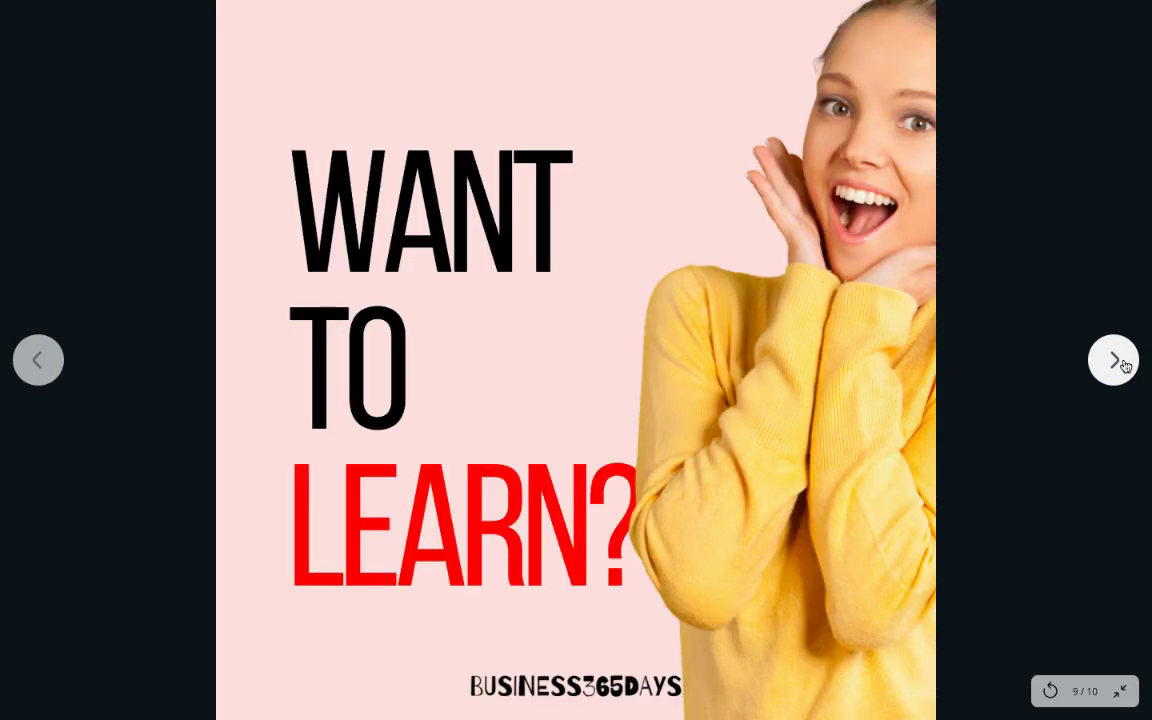
click(1124, 366)
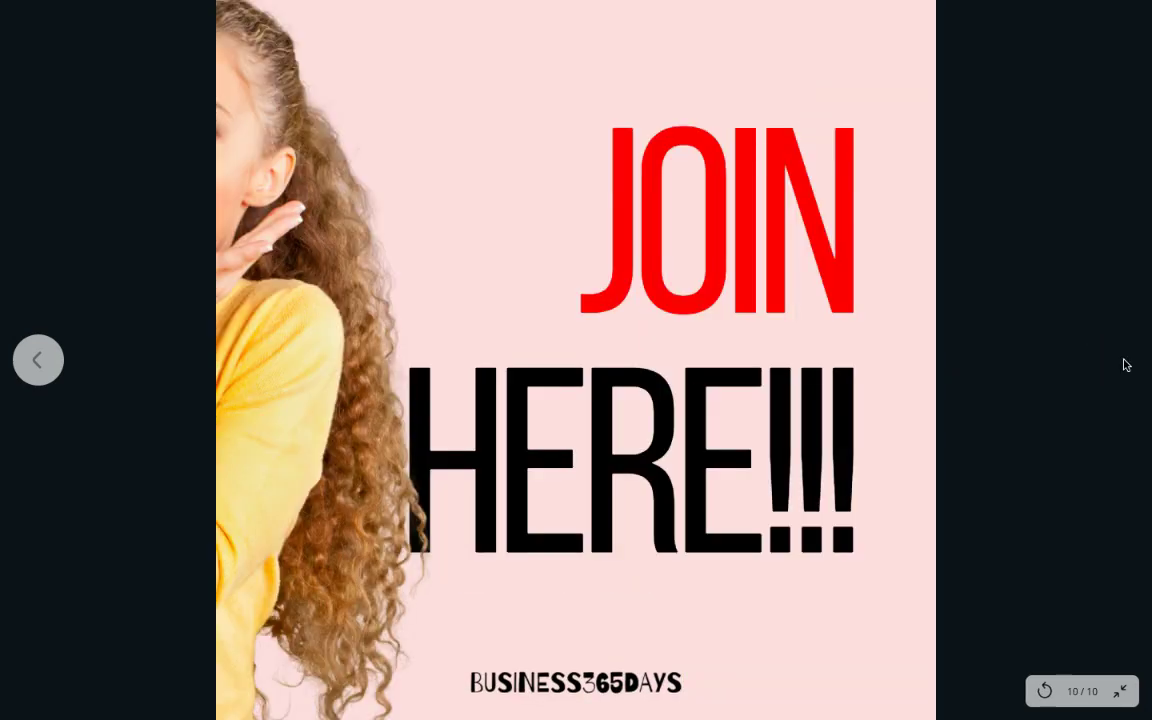
key(Escape)
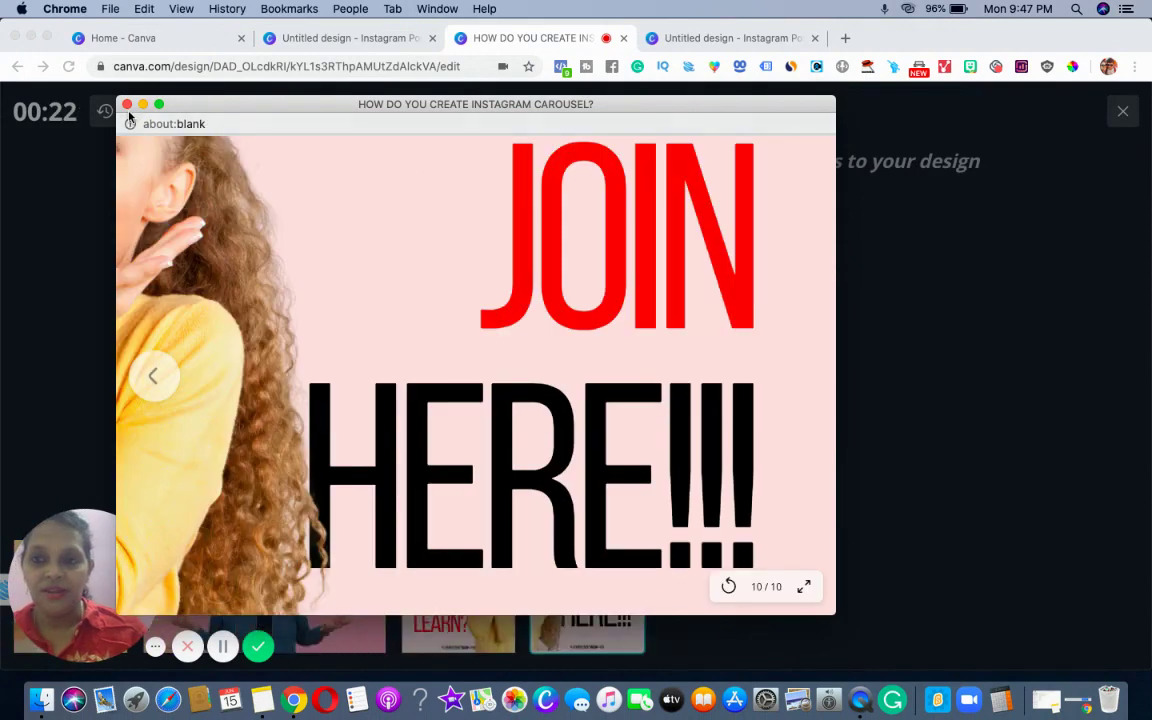
click(126, 104)
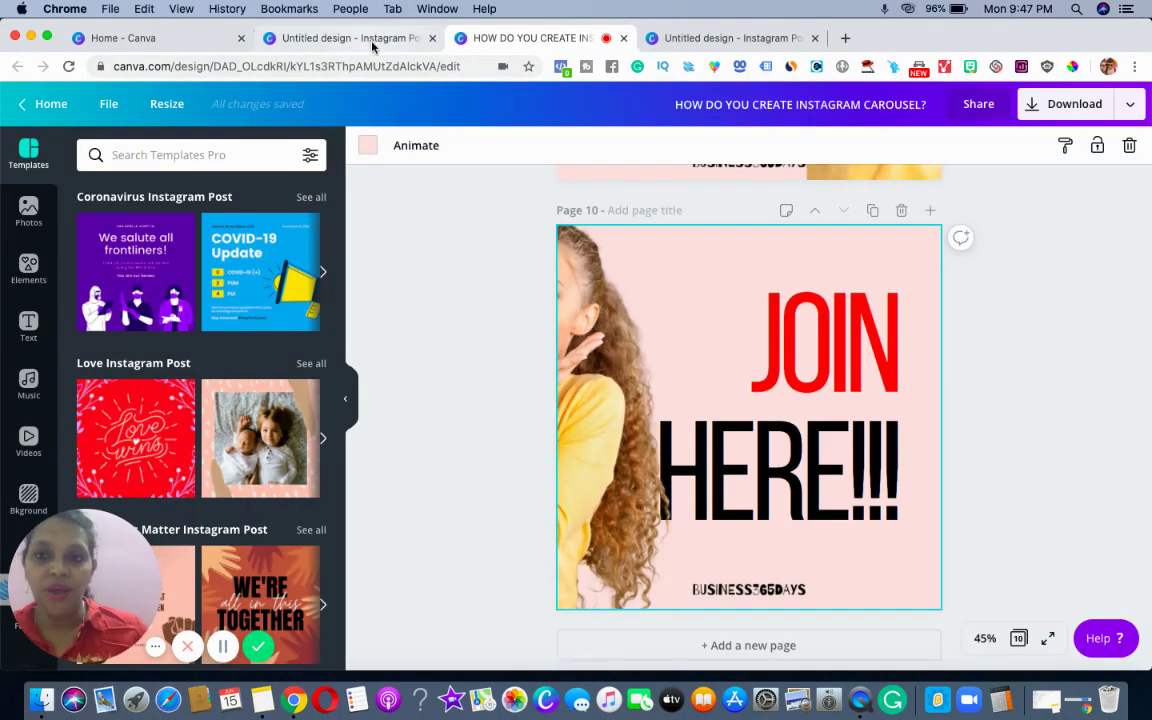
Step: Return to the blank Instagram post and set its page background to the pale pink from the Pastel Pink palette
click(334, 36)
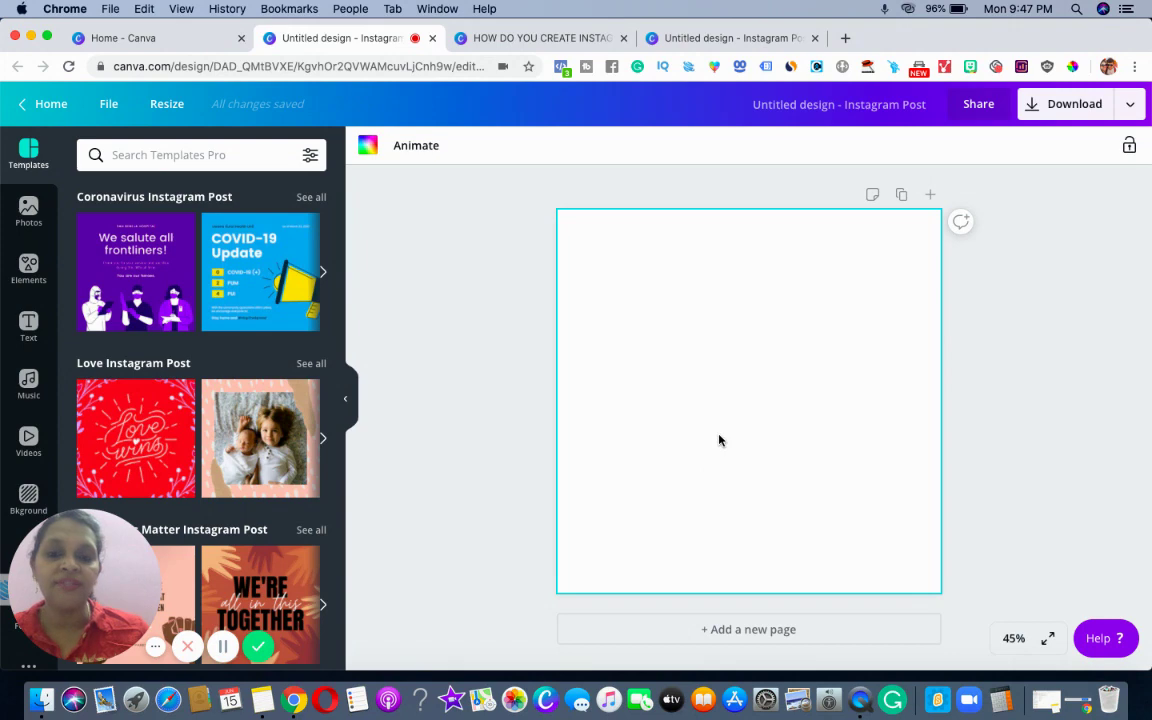
click(367, 146)
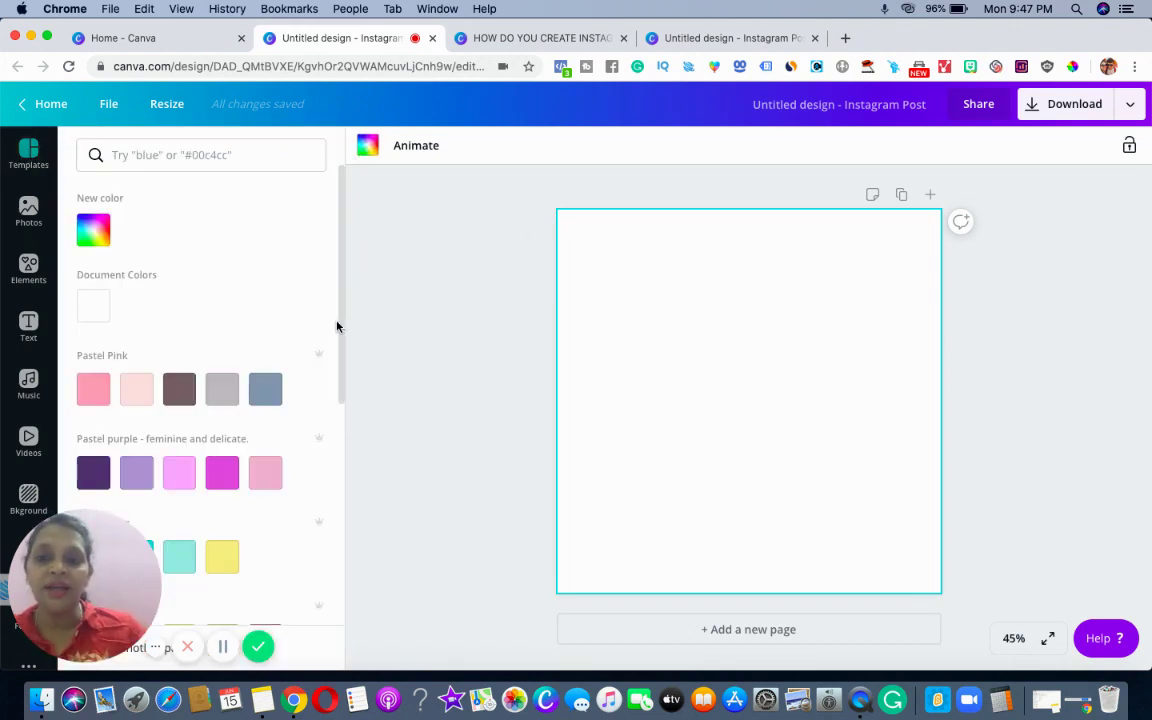
scroll(341, 330, down, 5)
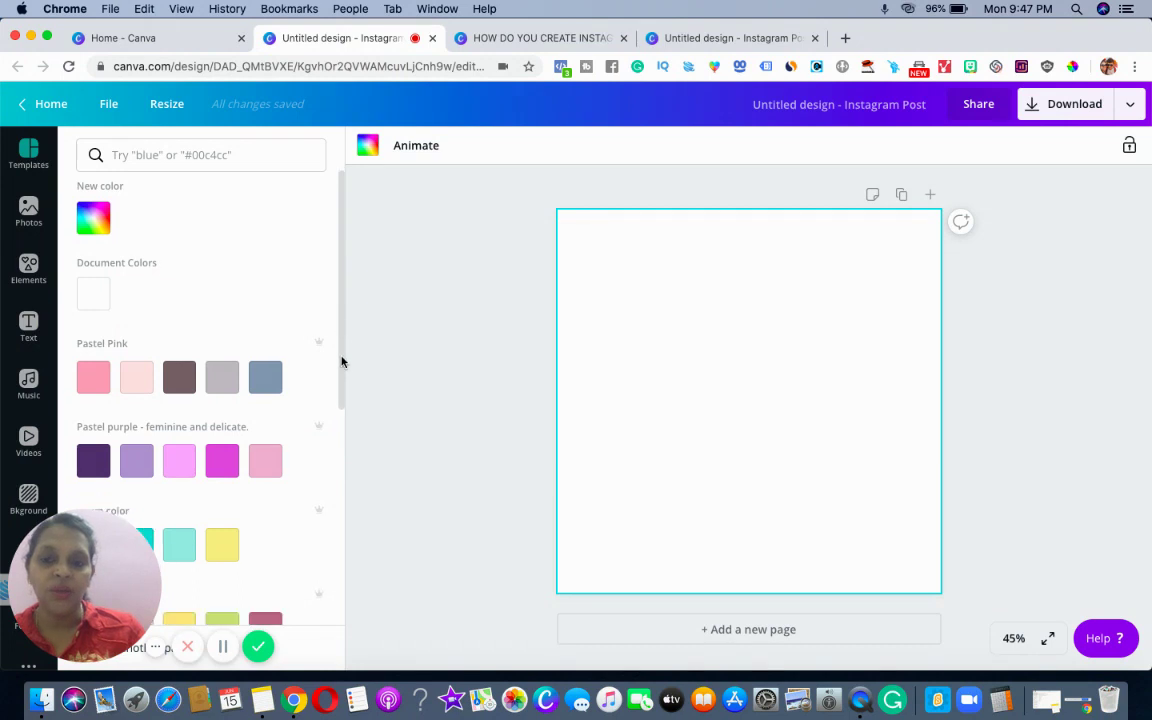
scroll(337, 310, up, 10)
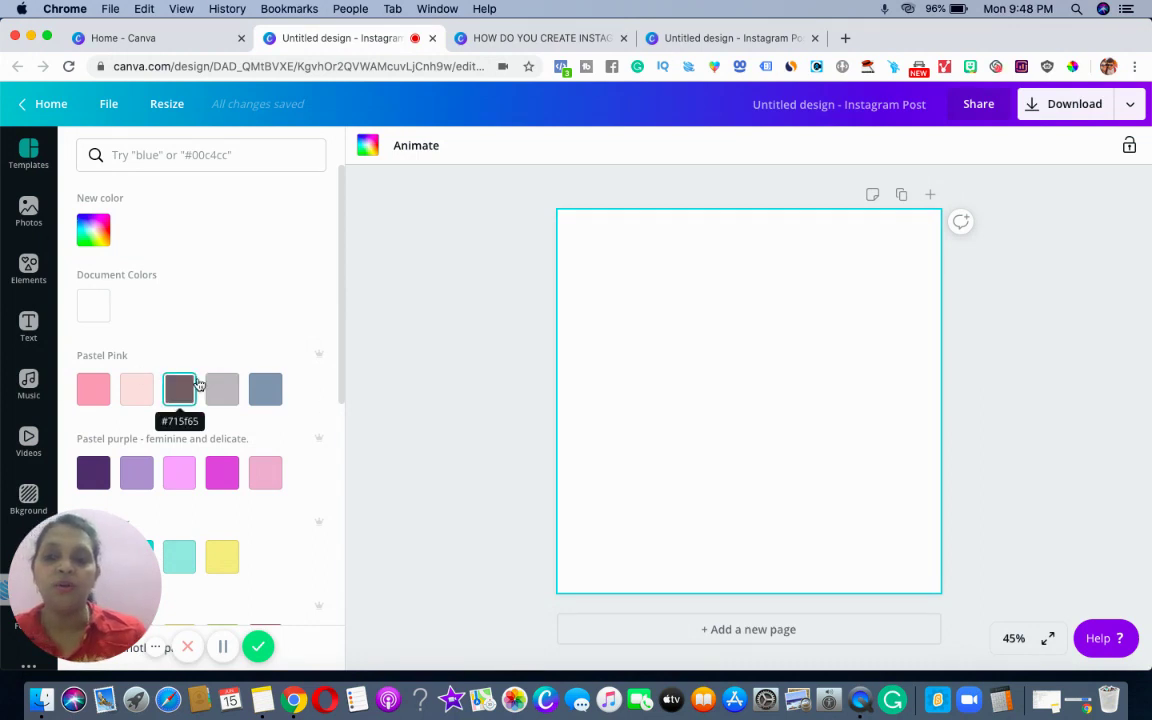
mouse_move(342, 370)
mouse_down()
mouse_move(350, 545)
mouse_move(327, 356)
mouse_move(352, 499)
mouse_move(337, 360)
mouse_up()
click(136, 389)
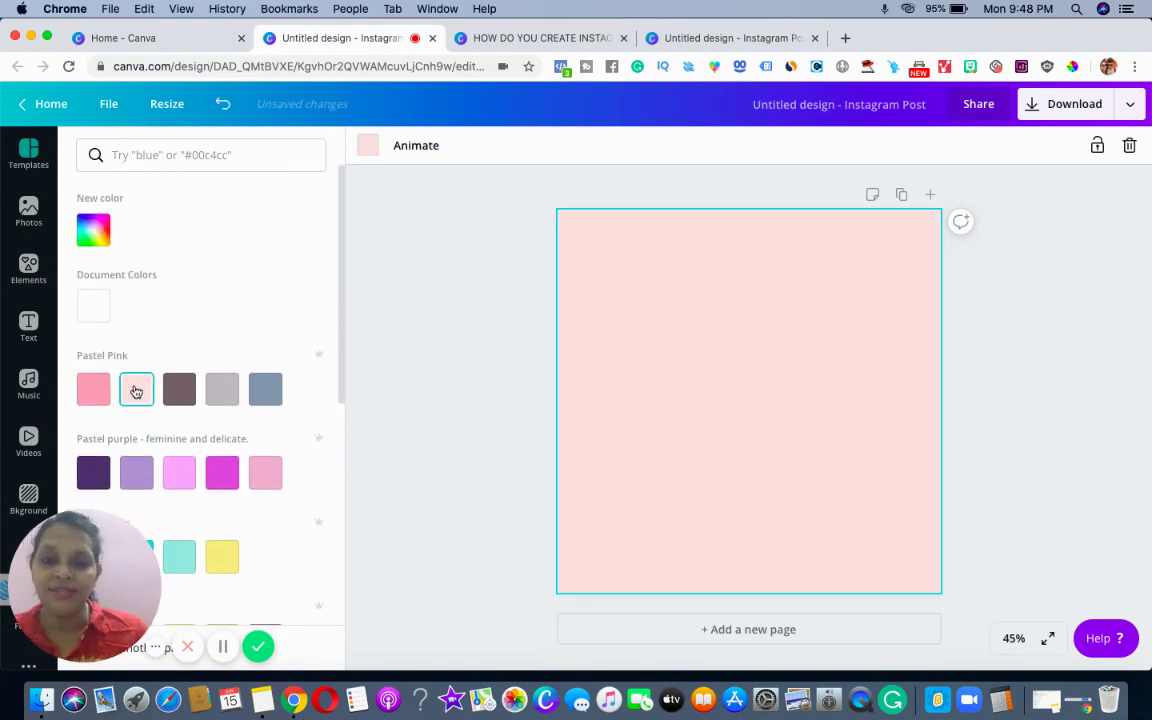
click(1132, 404)
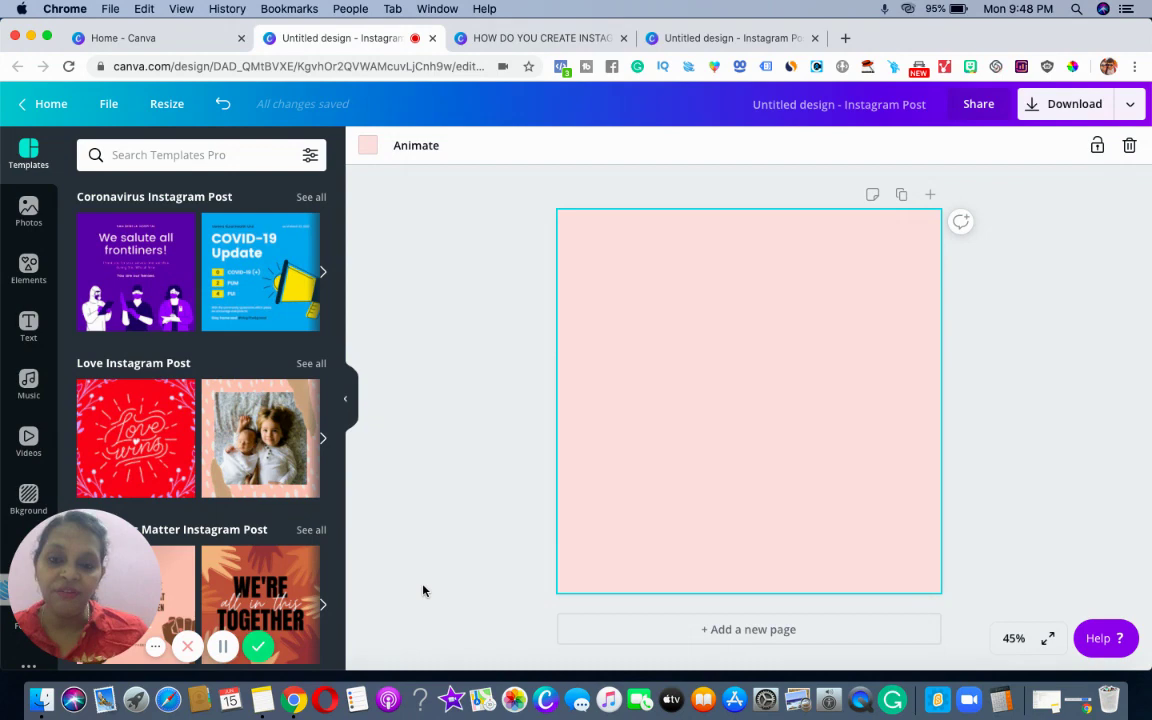
Step: Switch to Notes and copy the line "HOW DO YOU CREATE INSTAGRAM CAROUSEL?" from the carousel text note
click(263, 700)
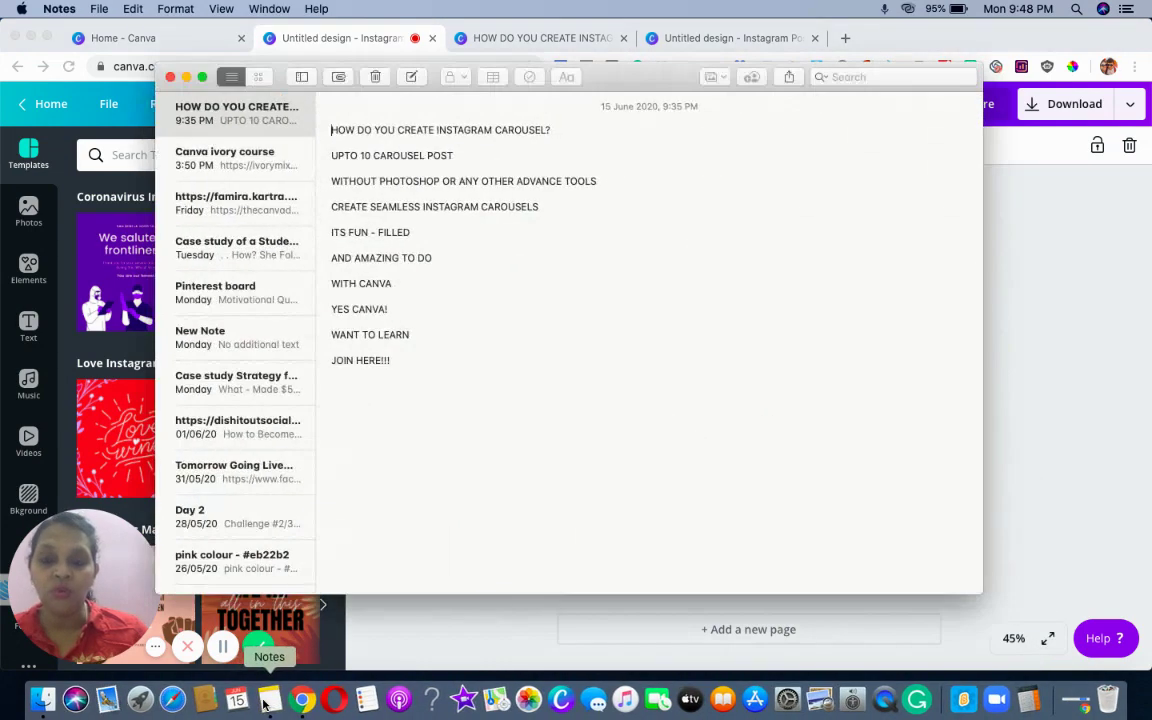
drag(427, 375, 333, 132)
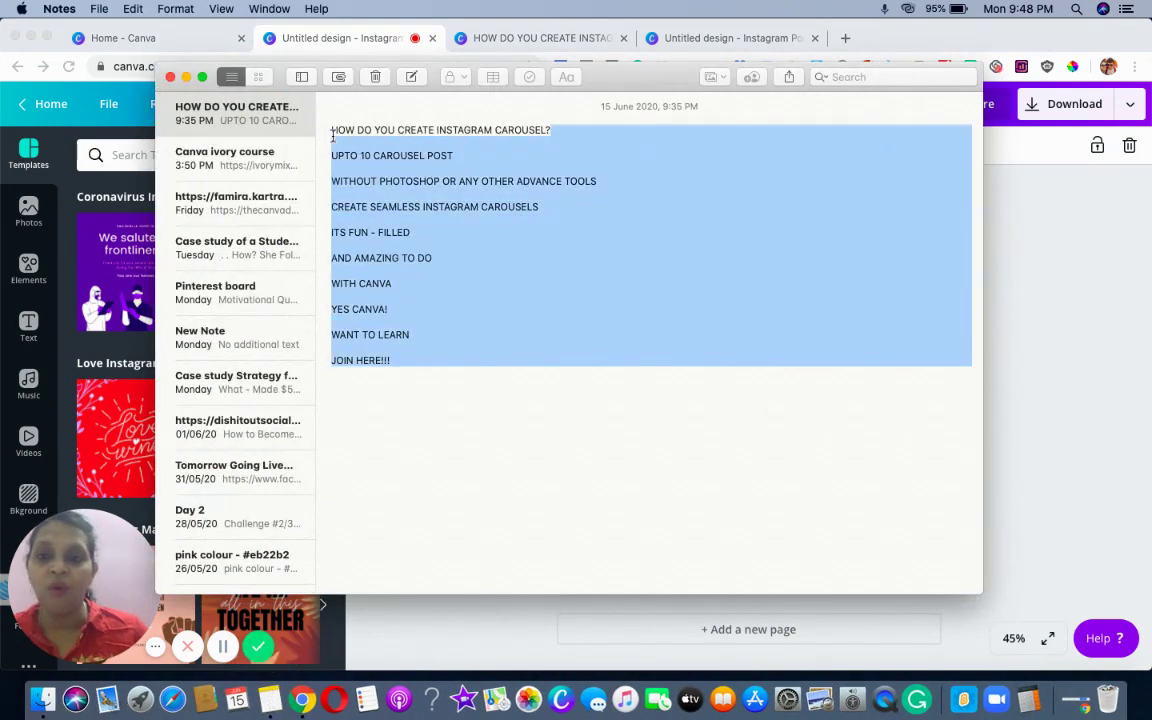
click(536, 499)
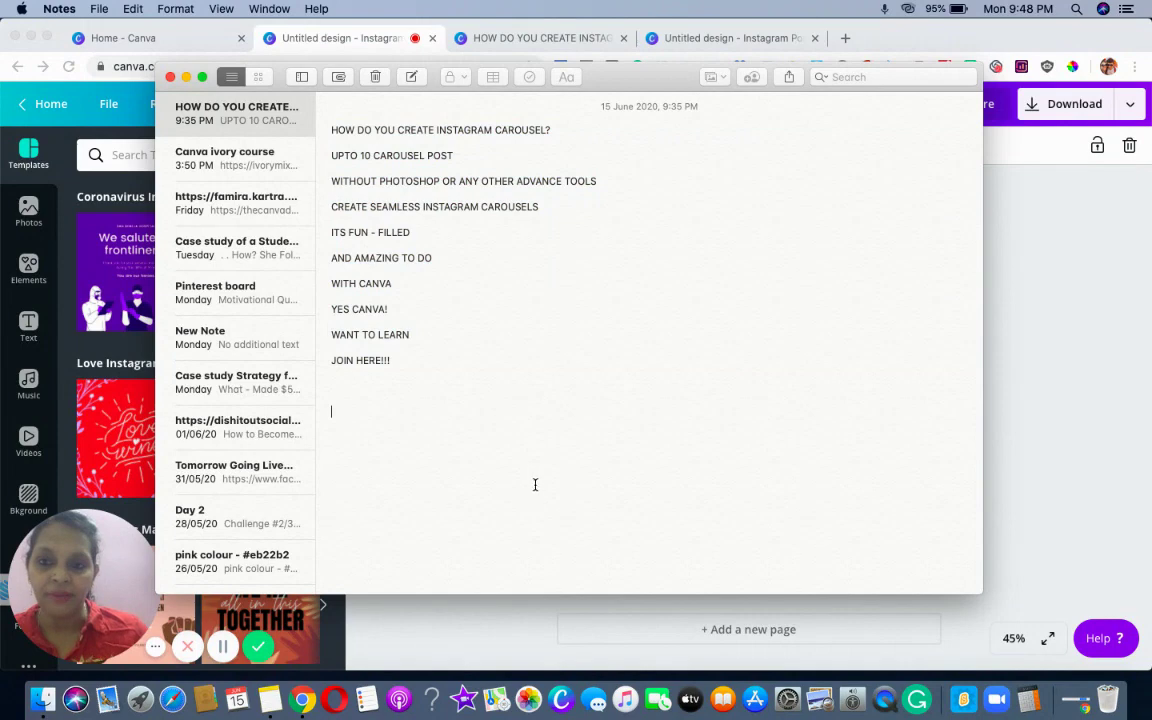
triple_click(486, 129)
key(super+c)
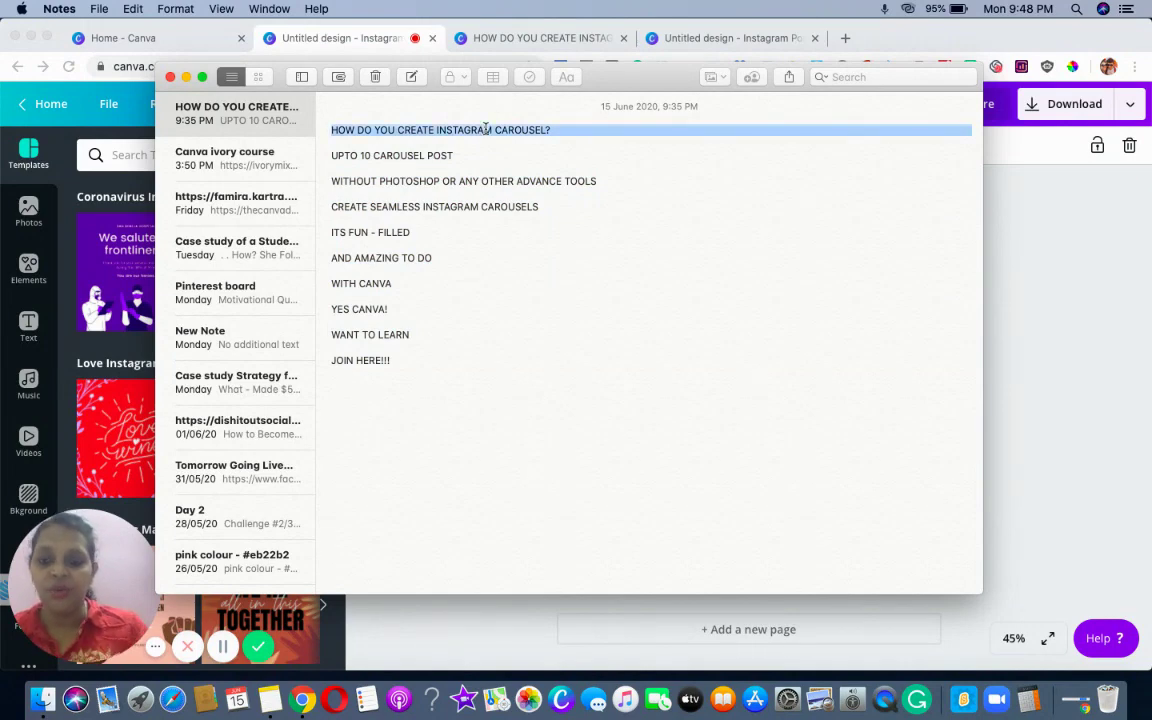
Step: Back in the Canva design, add a subheading and replace its placeholder with the copied "HOW DO YOU CREATE INSTAGRAM CAROUSEL?" line
click(1002, 286)
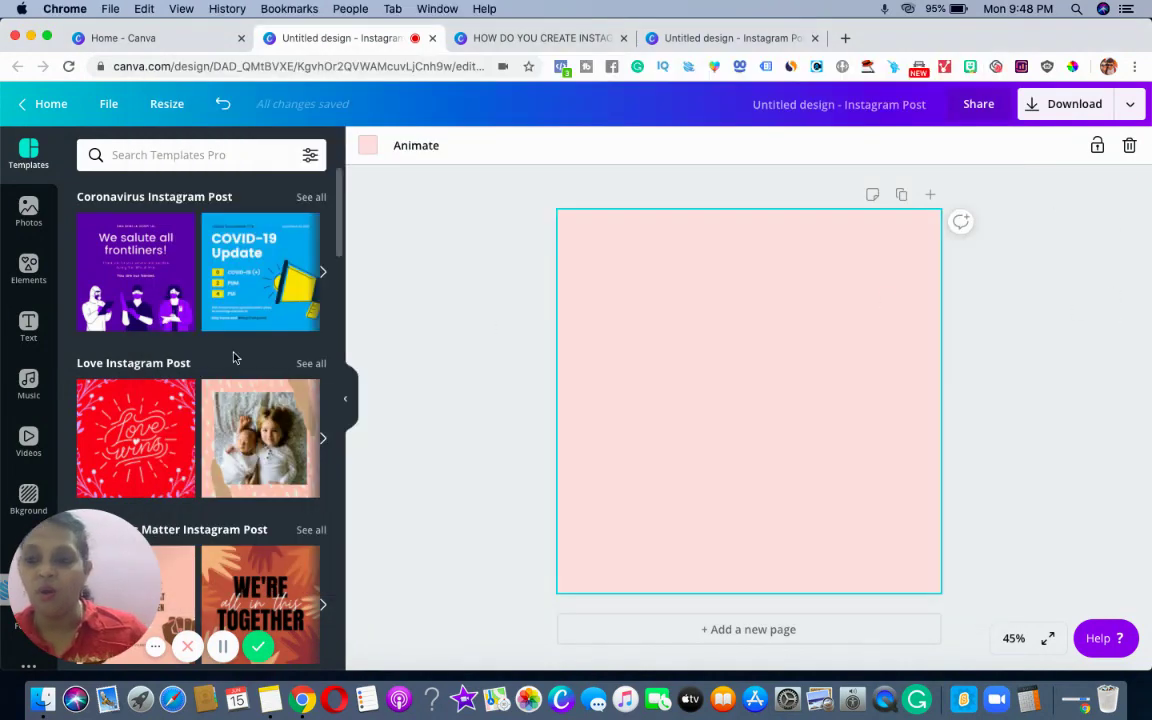
click(29, 324)
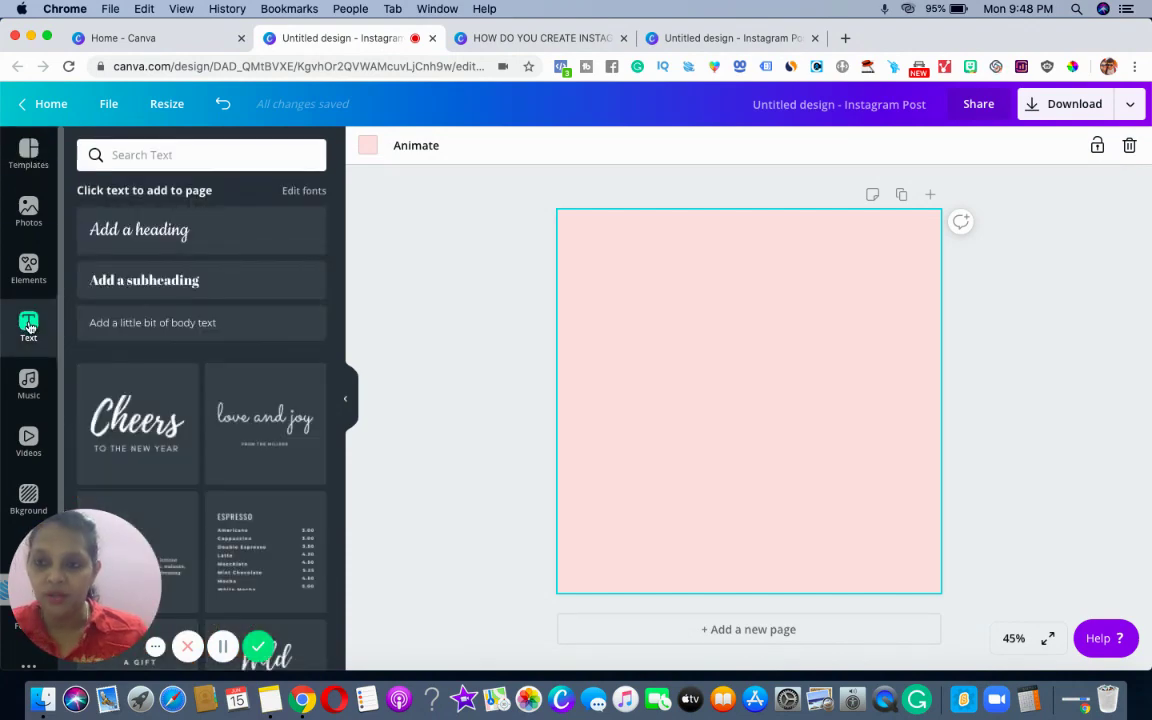
click(155, 289)
drag(713, 397, 617, 366)
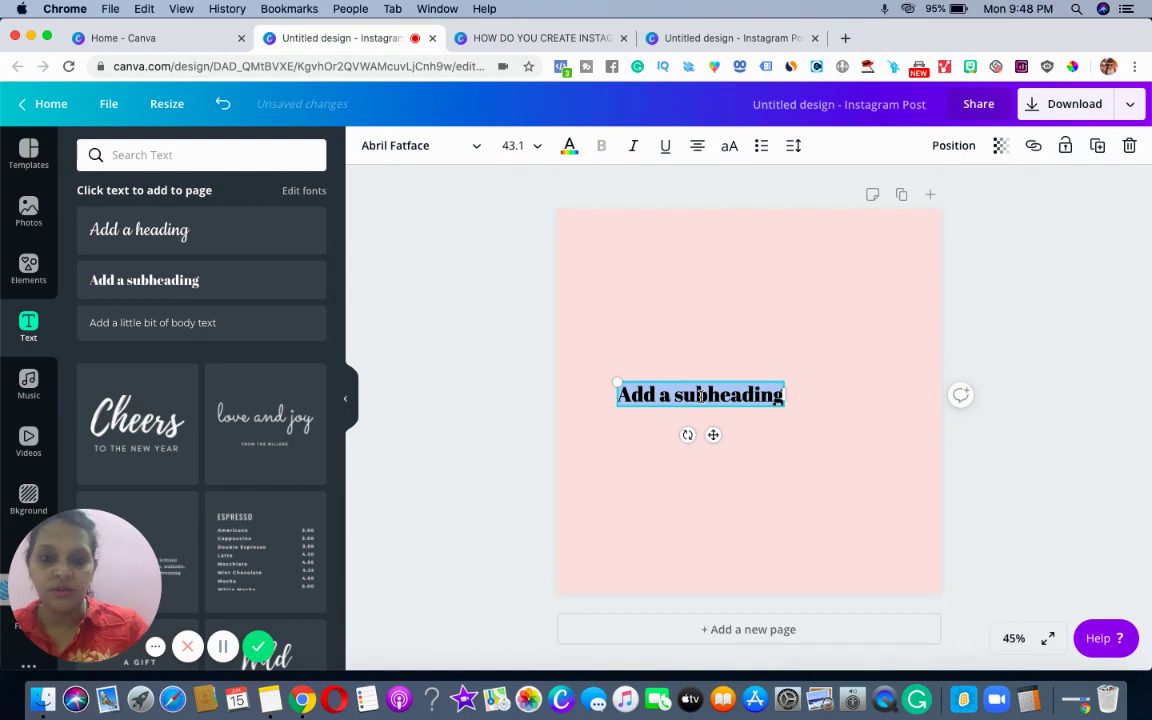
key(super+v)
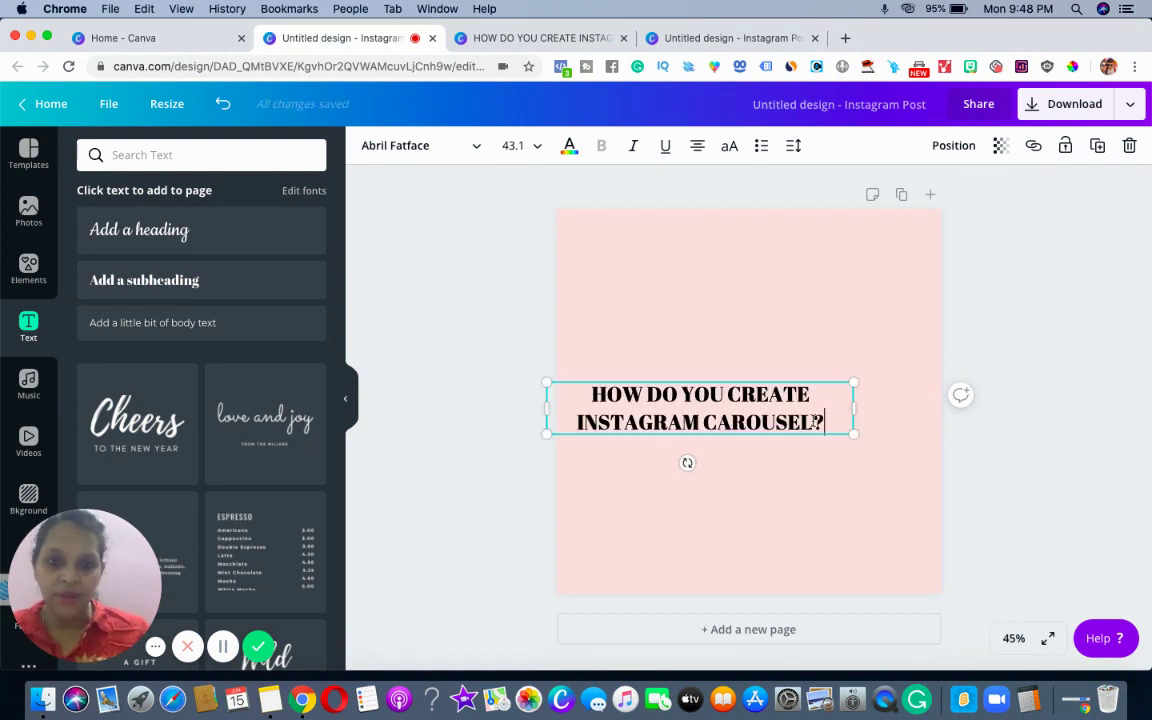
click(818, 483)
Step: Centre the headline horizontally in the upper part of the page and change its font to Bebas Neue
drag(735, 421, 763, 398)
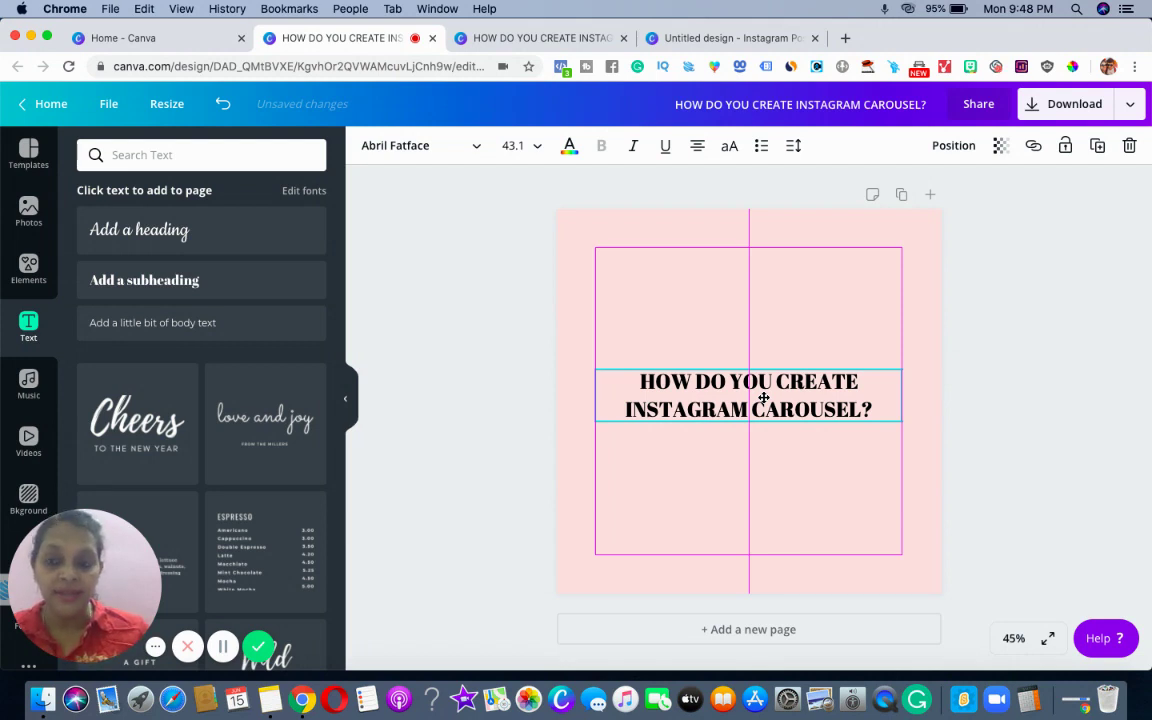
drag(762, 390, 767, 315)
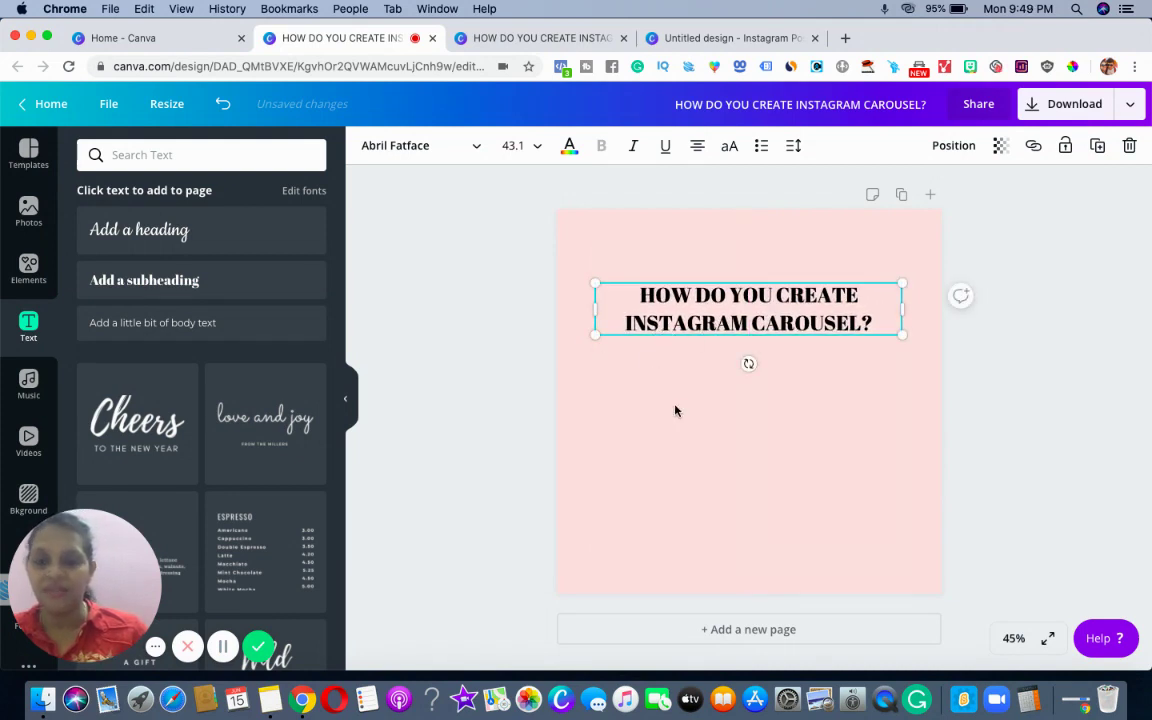
click(479, 150)
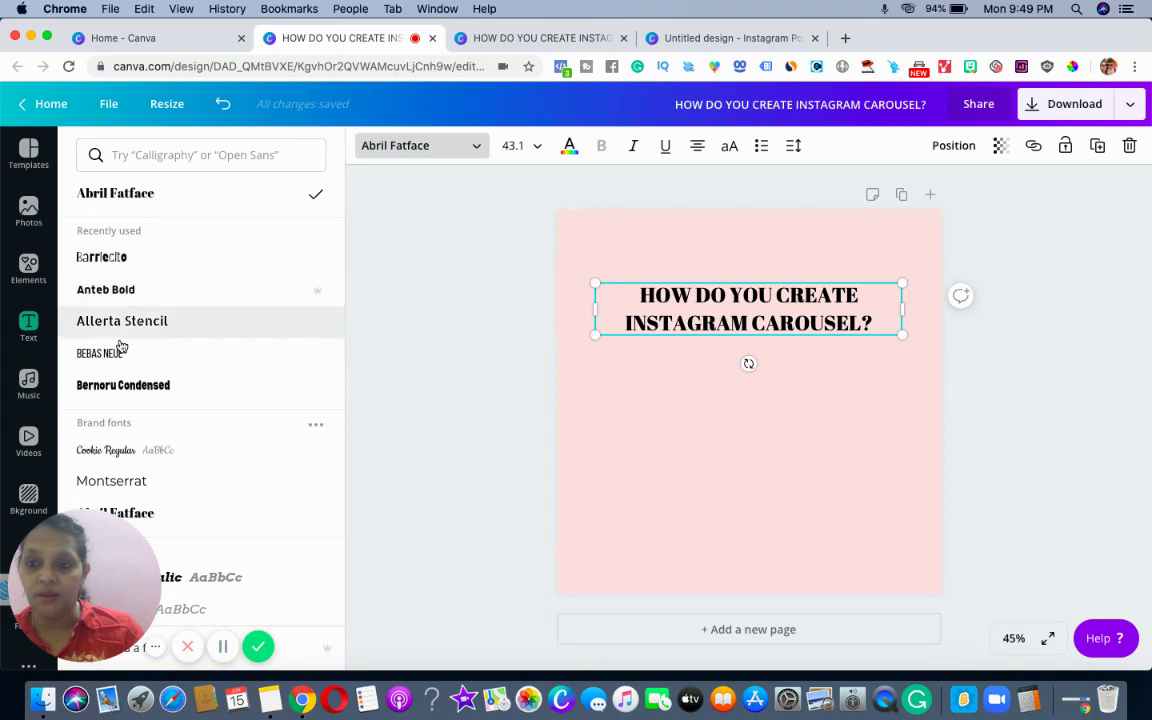
click(112, 355)
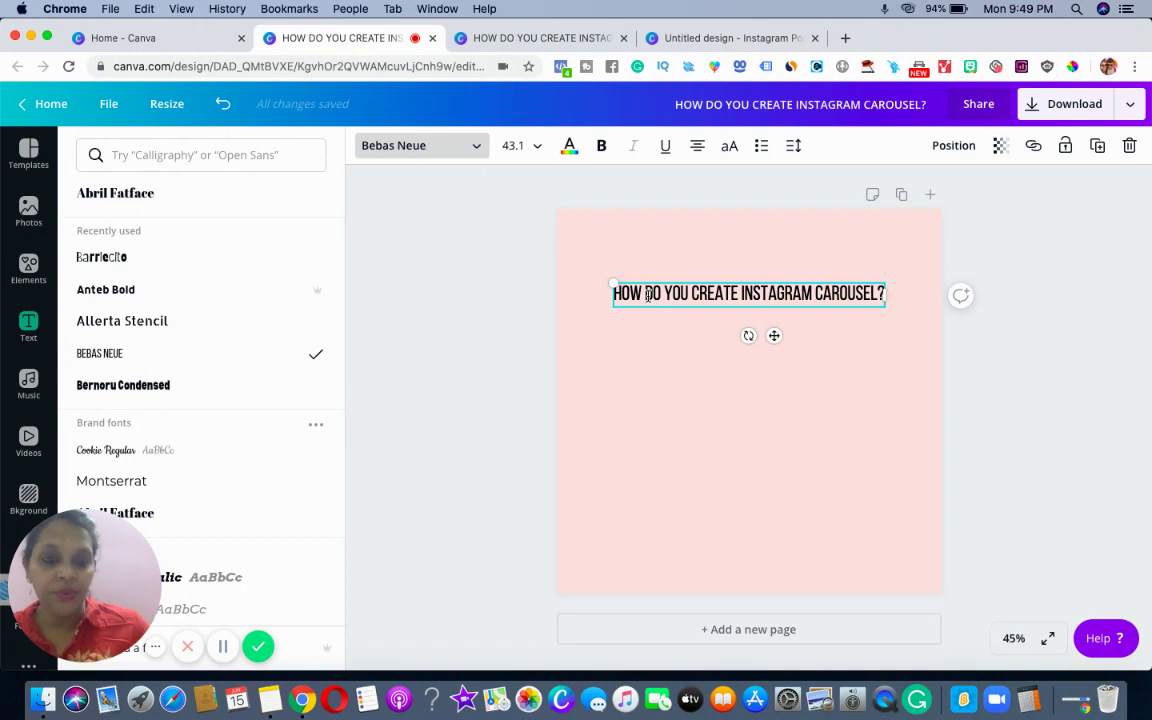
Step: Break the headline into five lines: HOW, DO YOU, CREATE, INSTAGRAM and CAROUSEL?
click(647, 295)
key(Return)
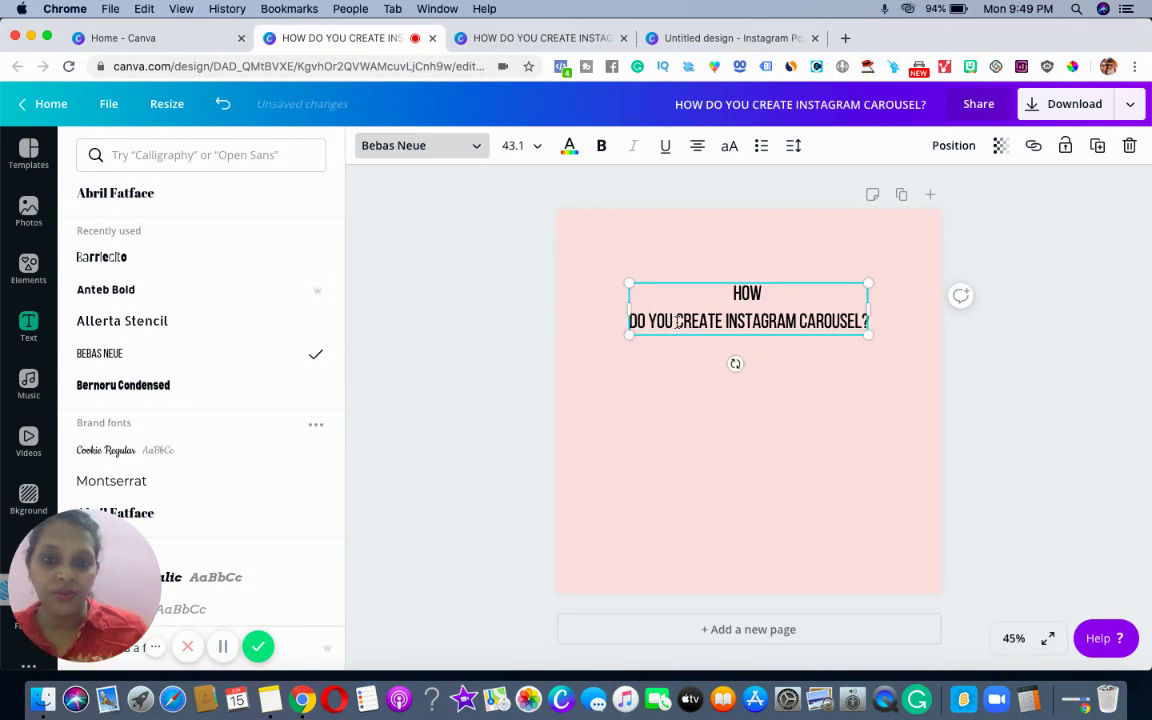
click(677, 322)
key(Return)
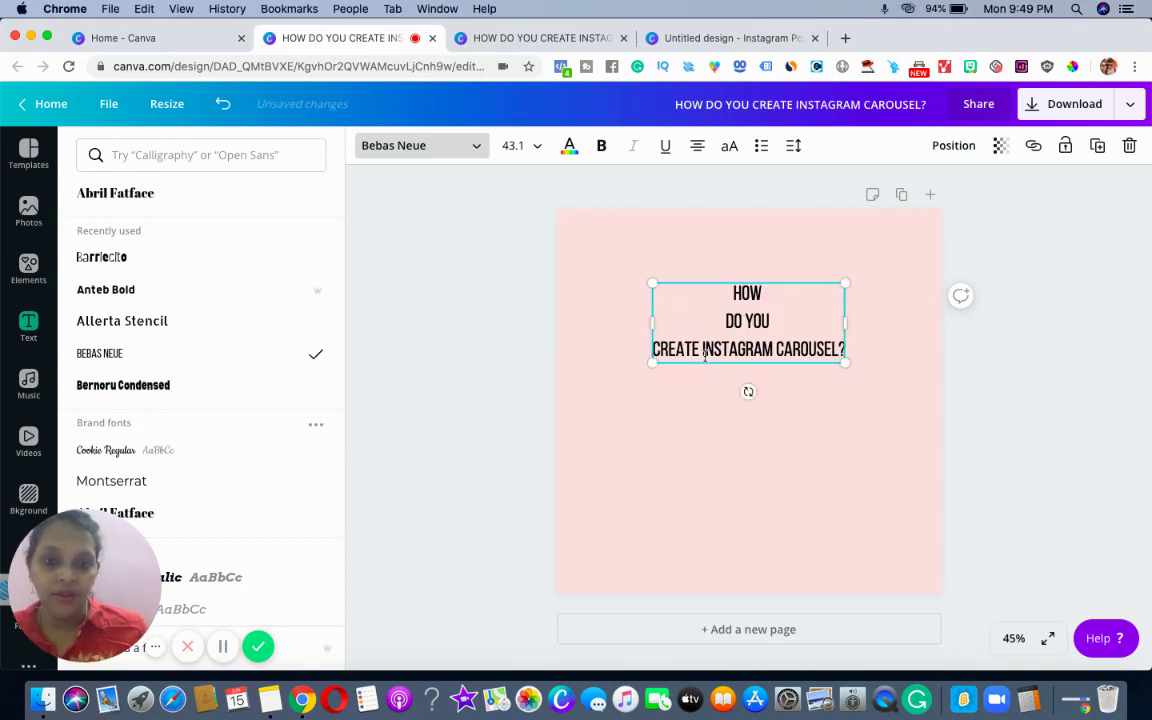
click(702, 350)
key(Return)
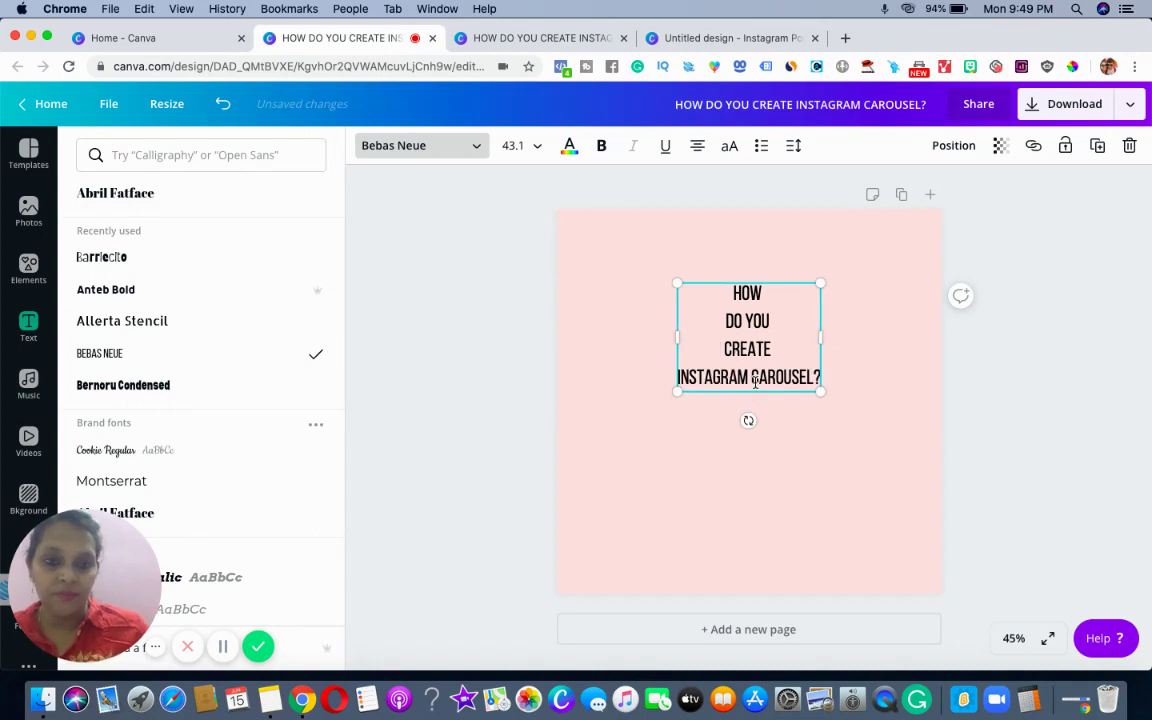
click(752, 379)
key(BackSpace)
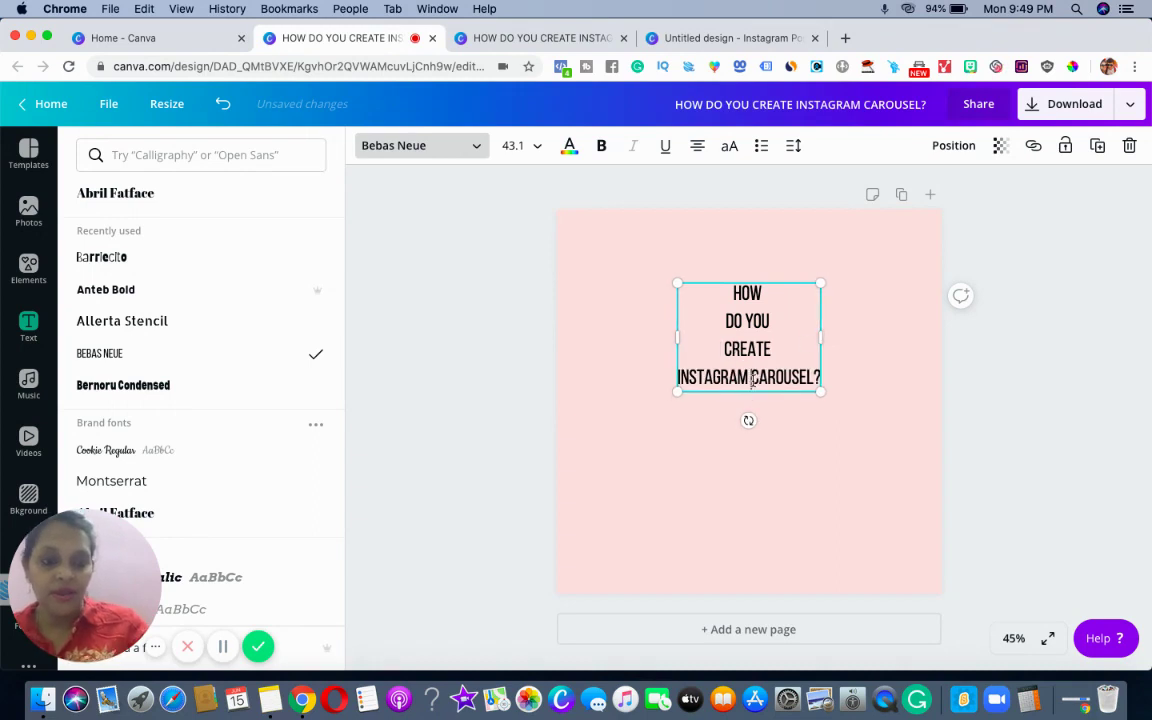
key(Return)
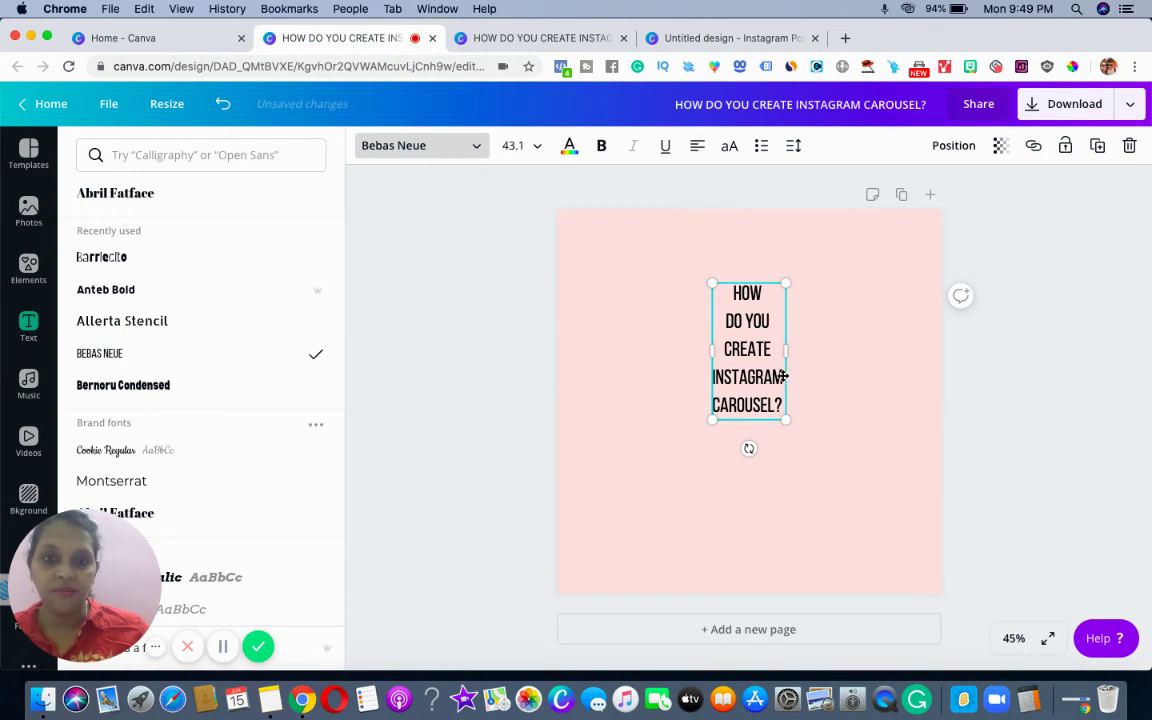
Step: Left-align the whole headline text and enlarge it to about font size 83.8
key(super+a)
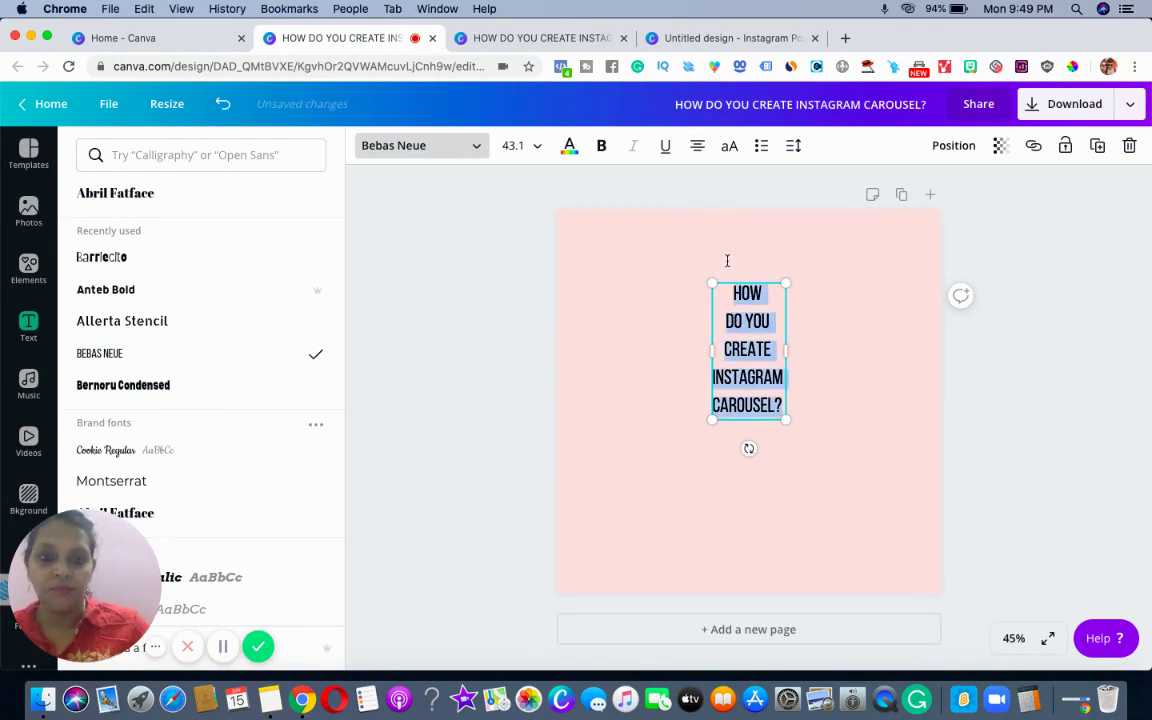
click(697, 147)
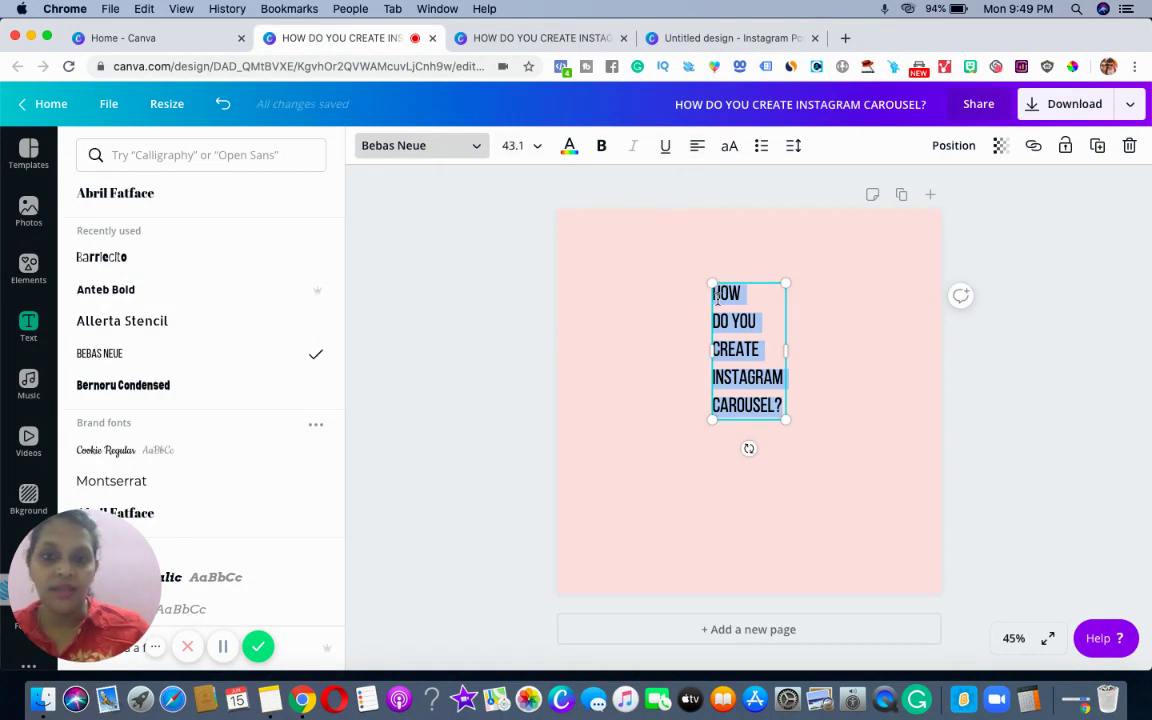
drag(824, 486, 867, 538)
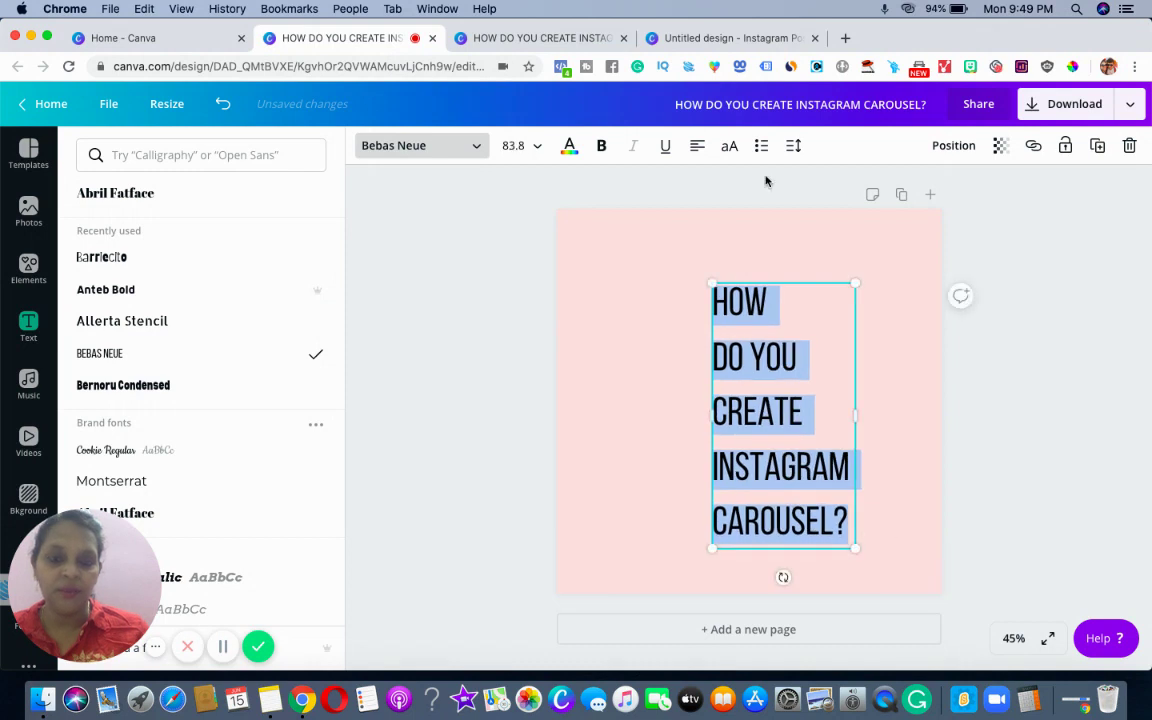
click(900, 363)
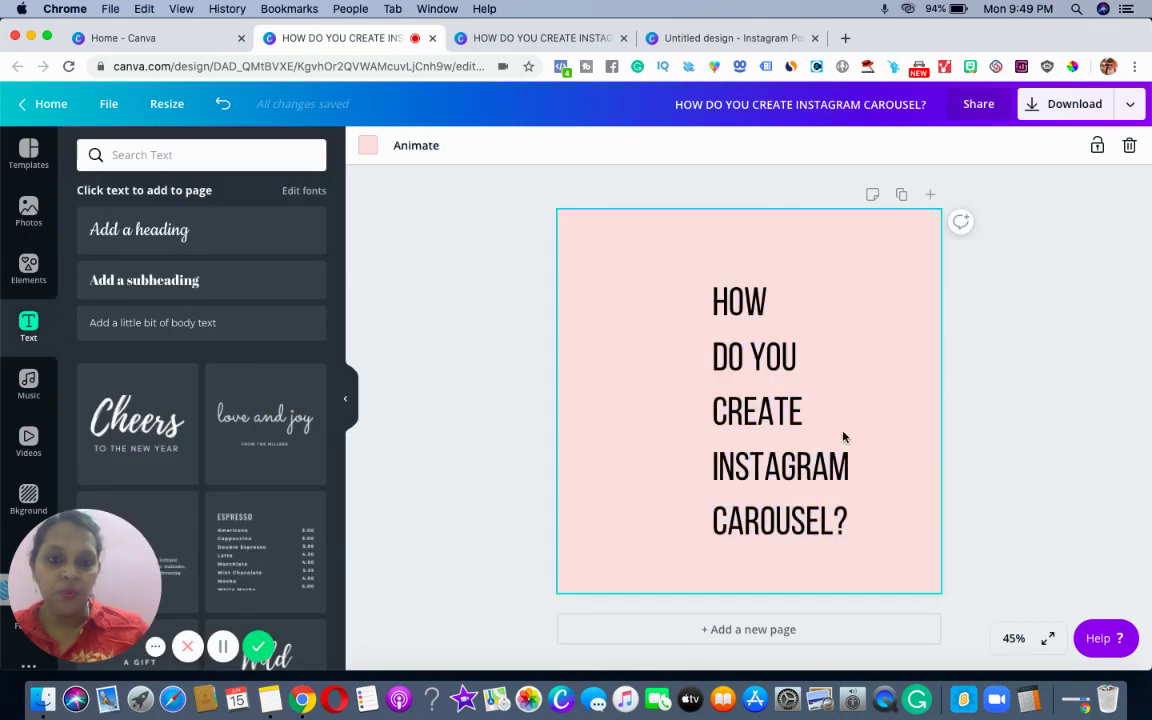
Step: Move the headline to the upper-left area of the pink page and enlarge it to about font size 97.1
drag(758, 437, 703, 413)
click(702, 409)
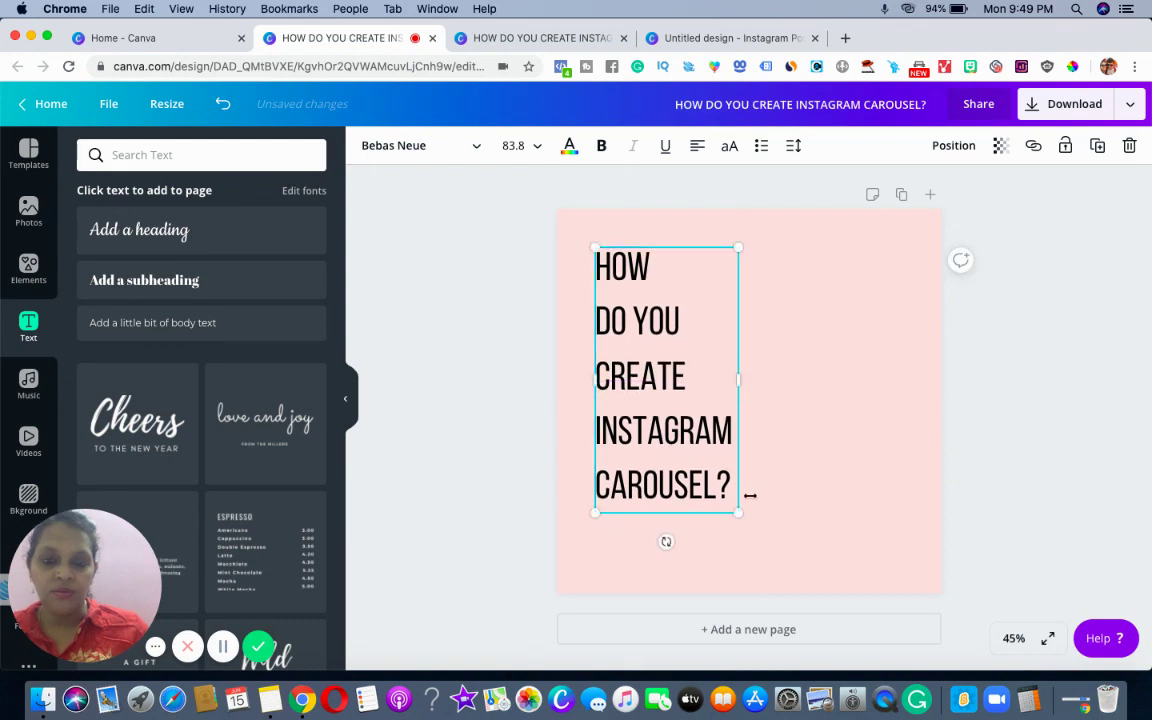
mouse_move(755, 531)
mouse_down()
mouse_move(794, 576)
mouse_move(774, 545)
mouse_up()
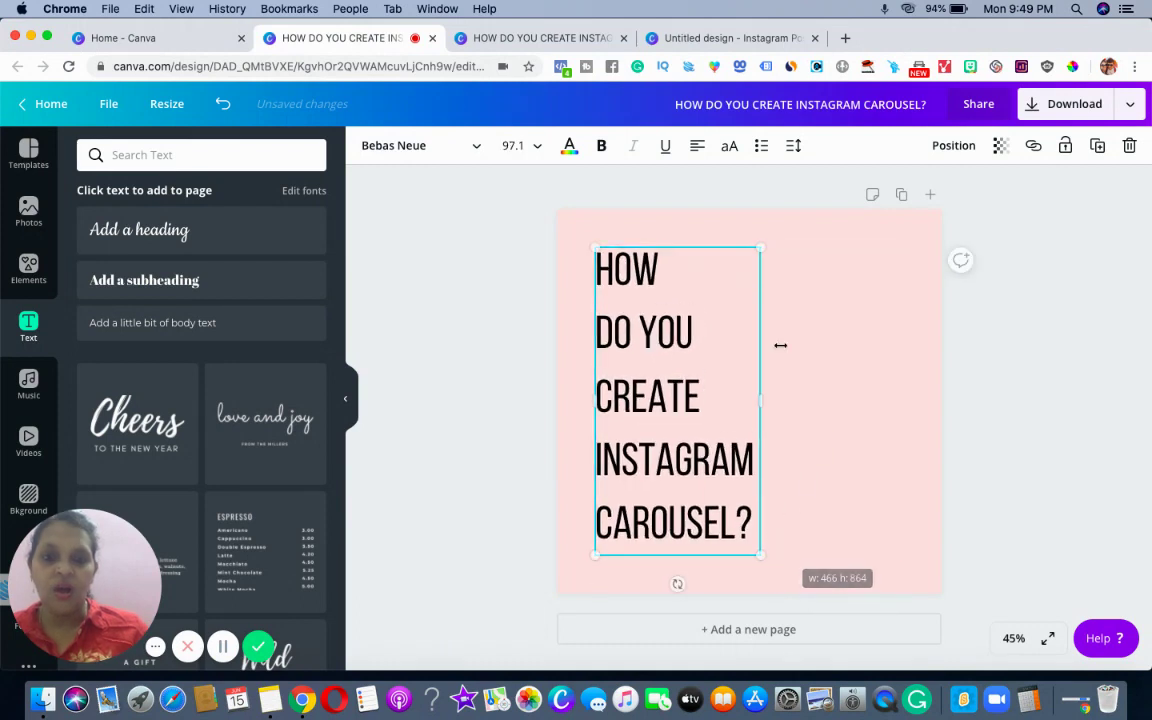
Step: Tighten the headline's line height to 0.95
click(793, 145)
drag(918, 229, 898, 238)
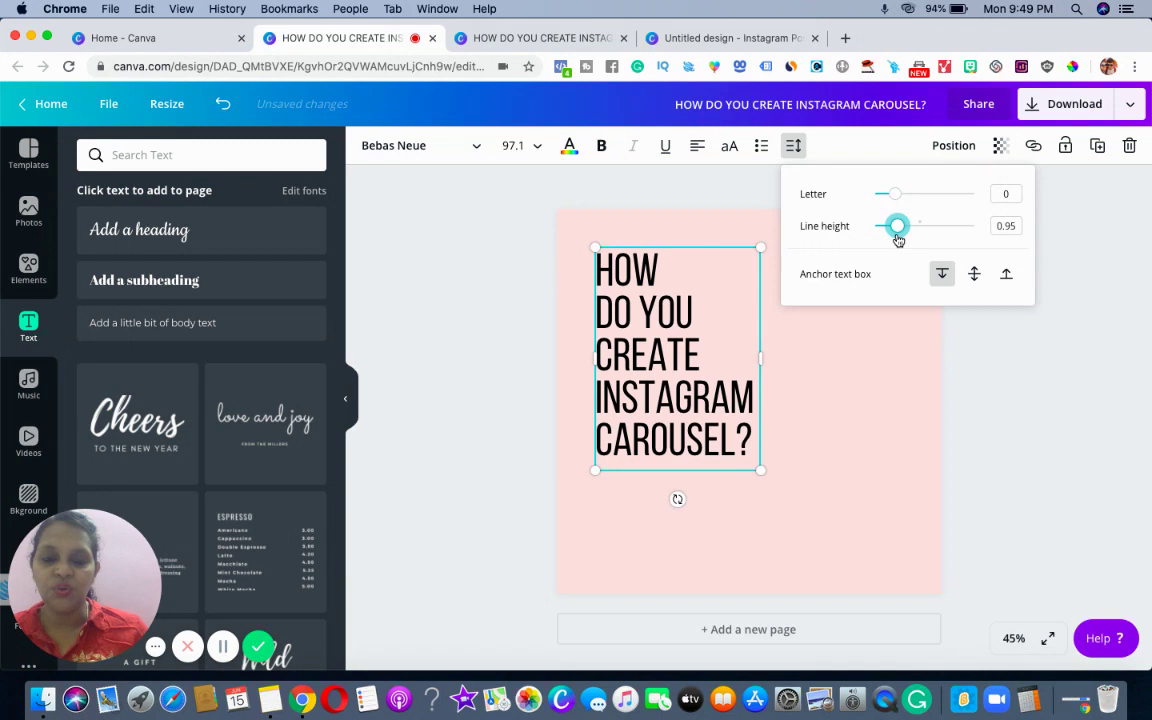
click(807, 550)
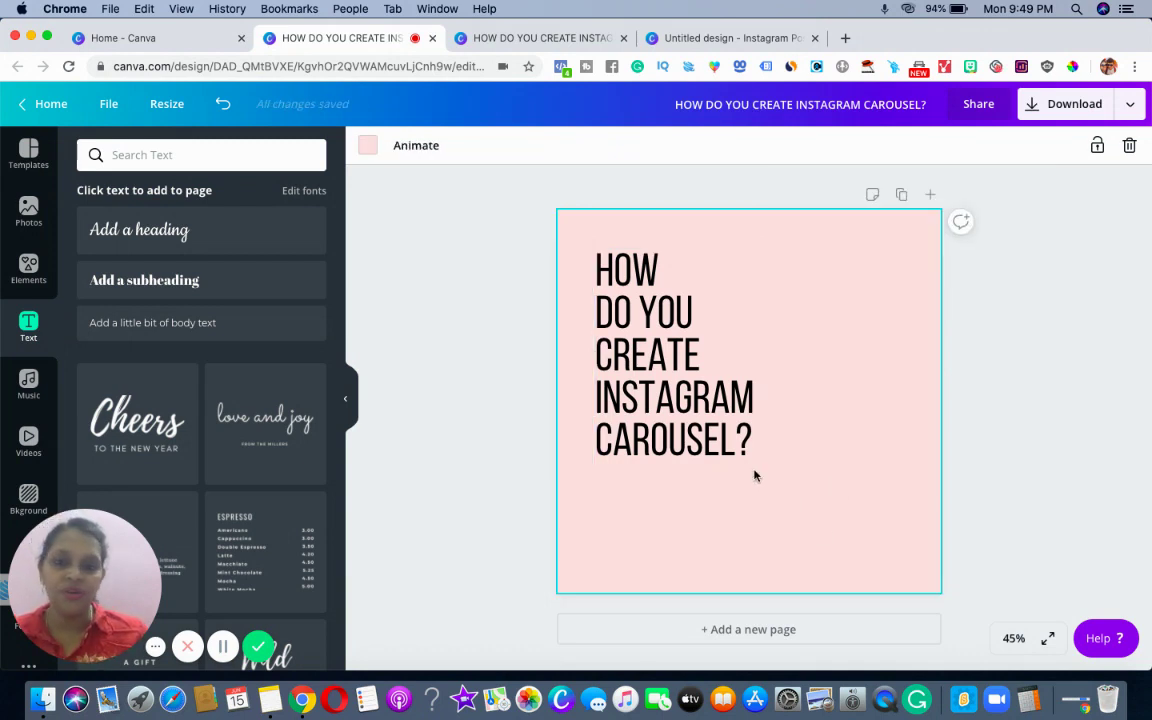
Step: Search the fonts for "anton" and change the whole headline to Anton
click(691, 431)
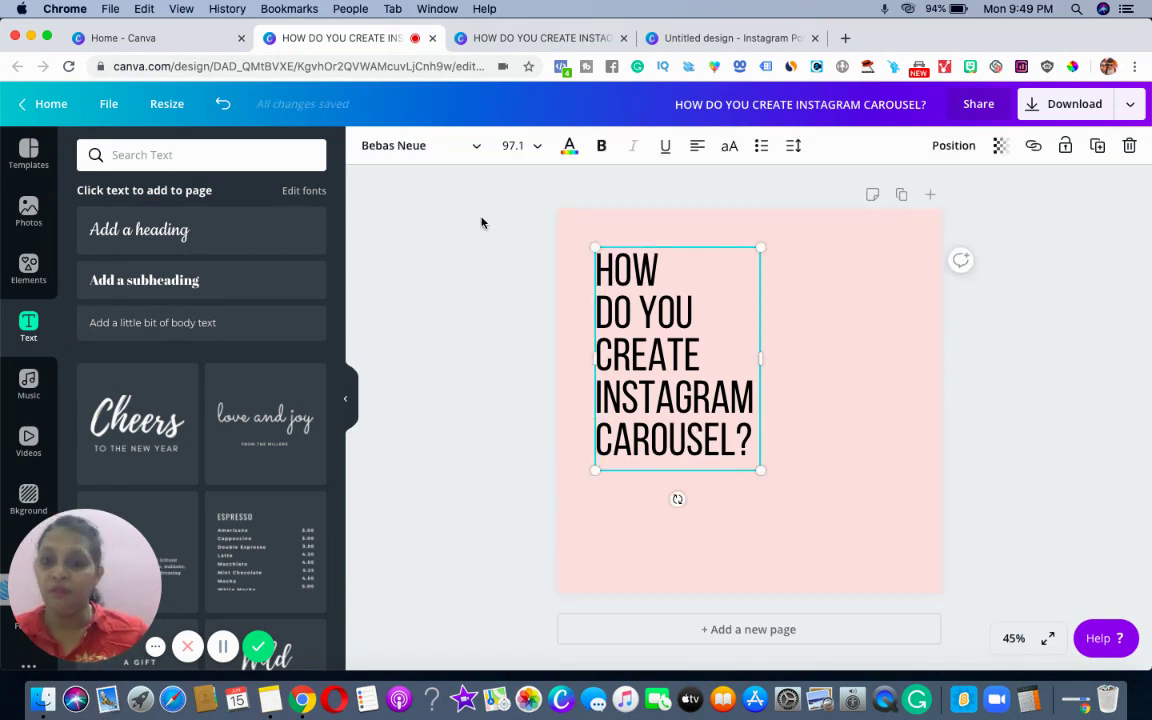
click(465, 150)
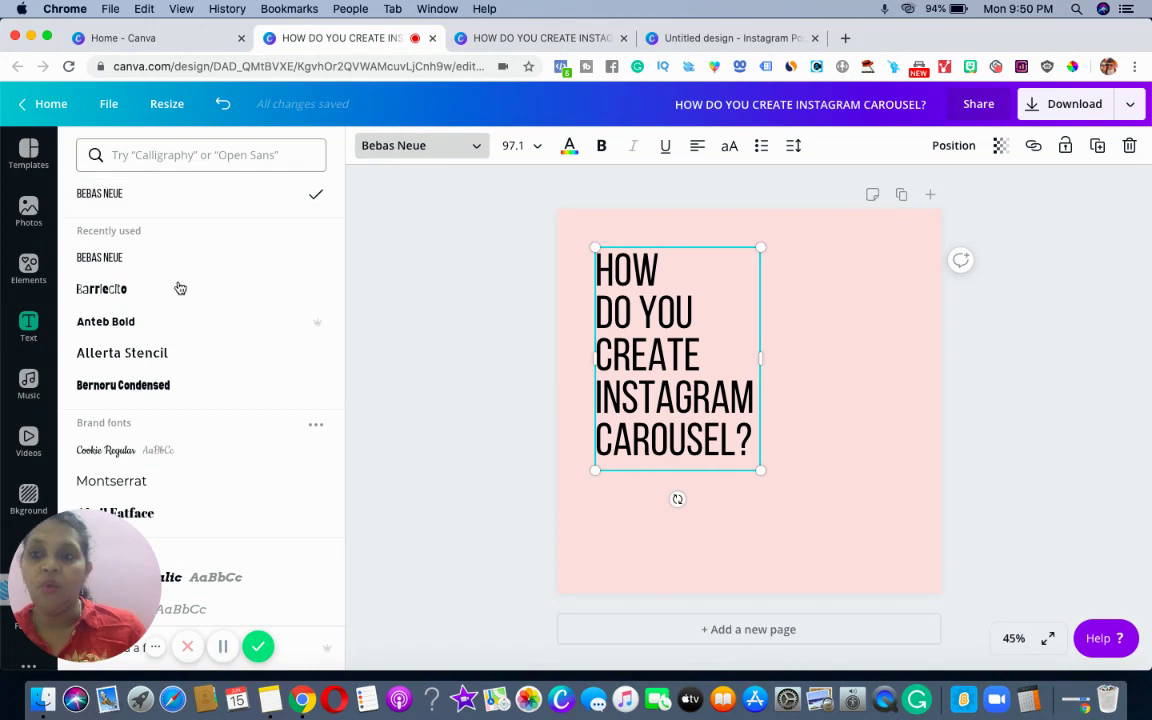
click(190, 155)
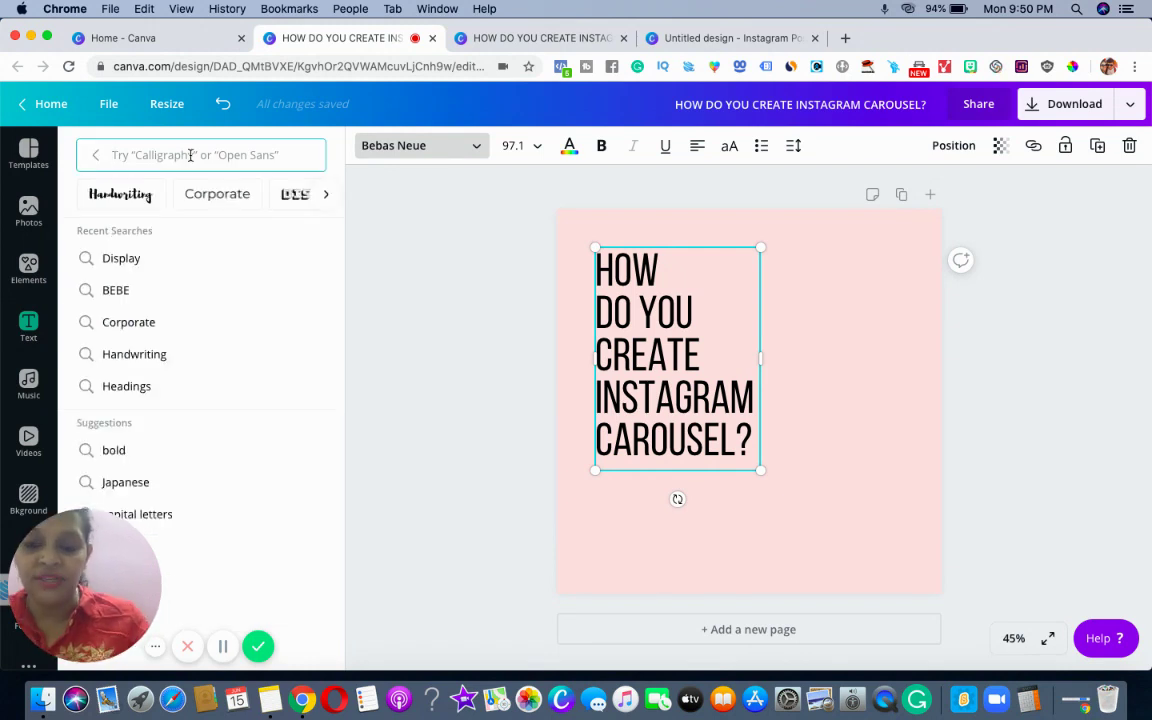
text(anton)
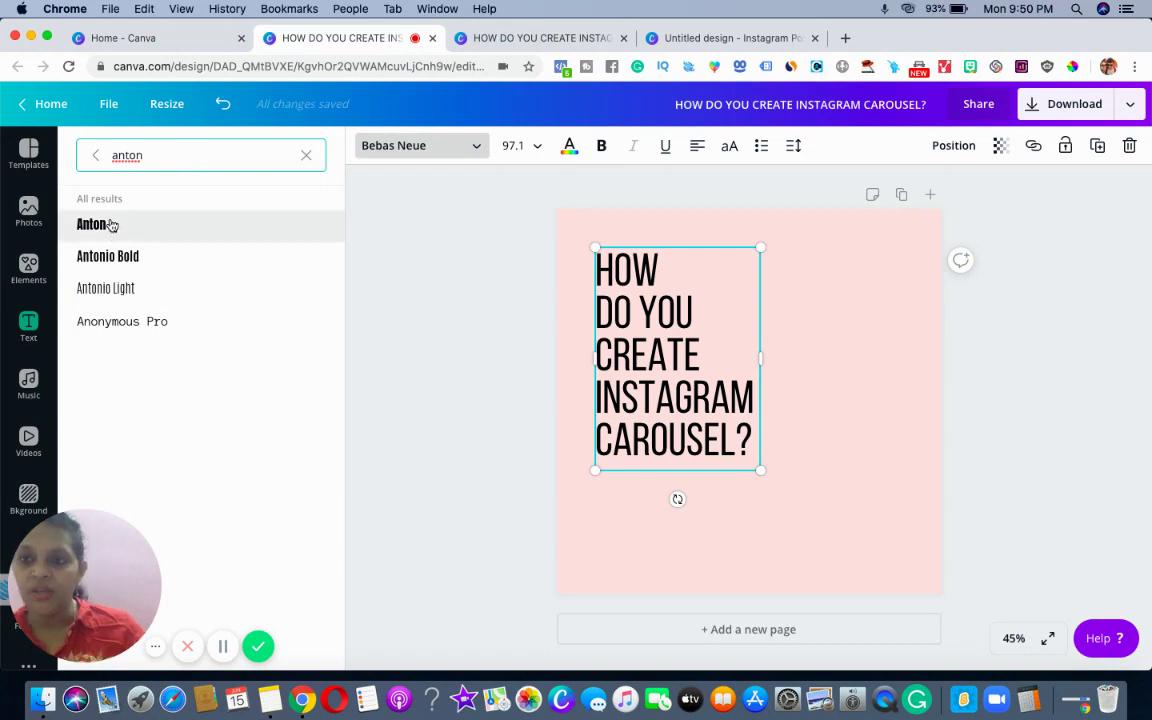
click(95, 224)
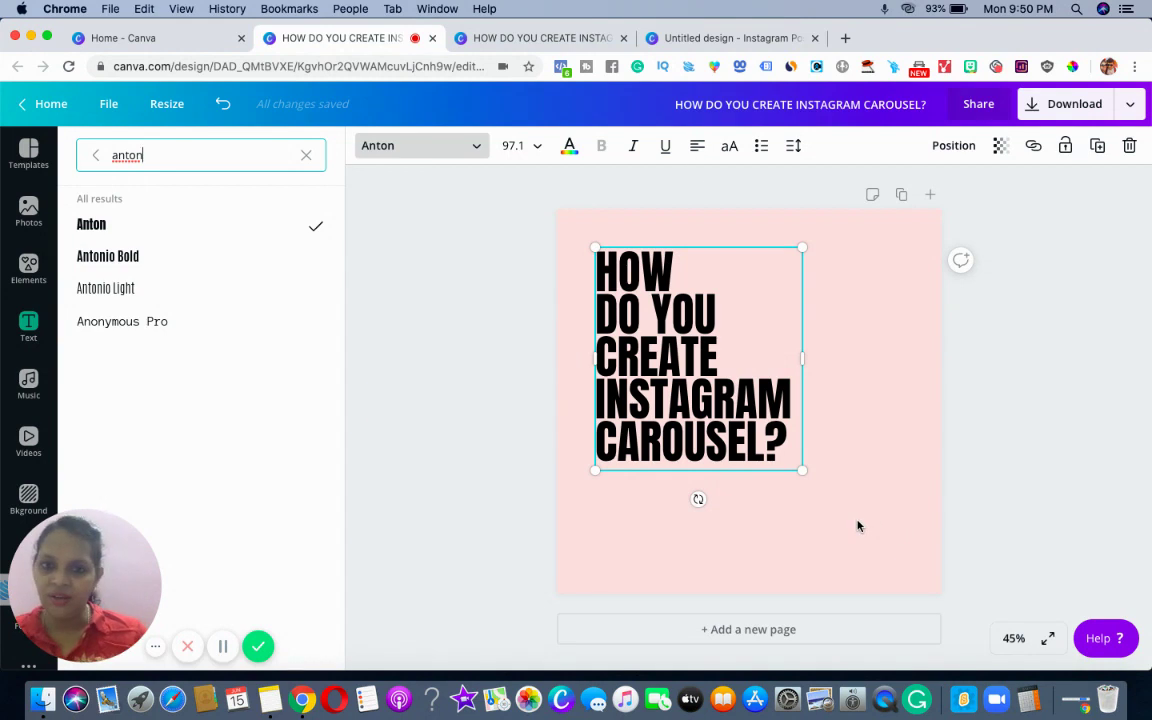
Step: Change the font of all five headline lines to Antonio Light
click(738, 412)
click(410, 145)
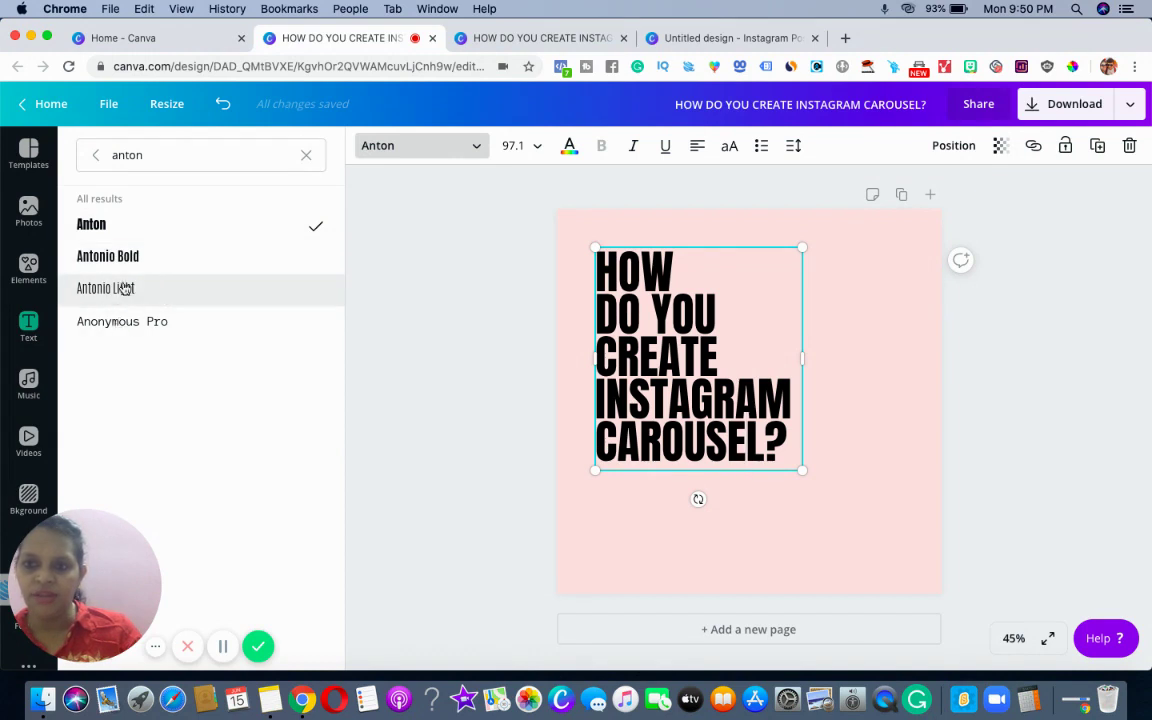
click(112, 292)
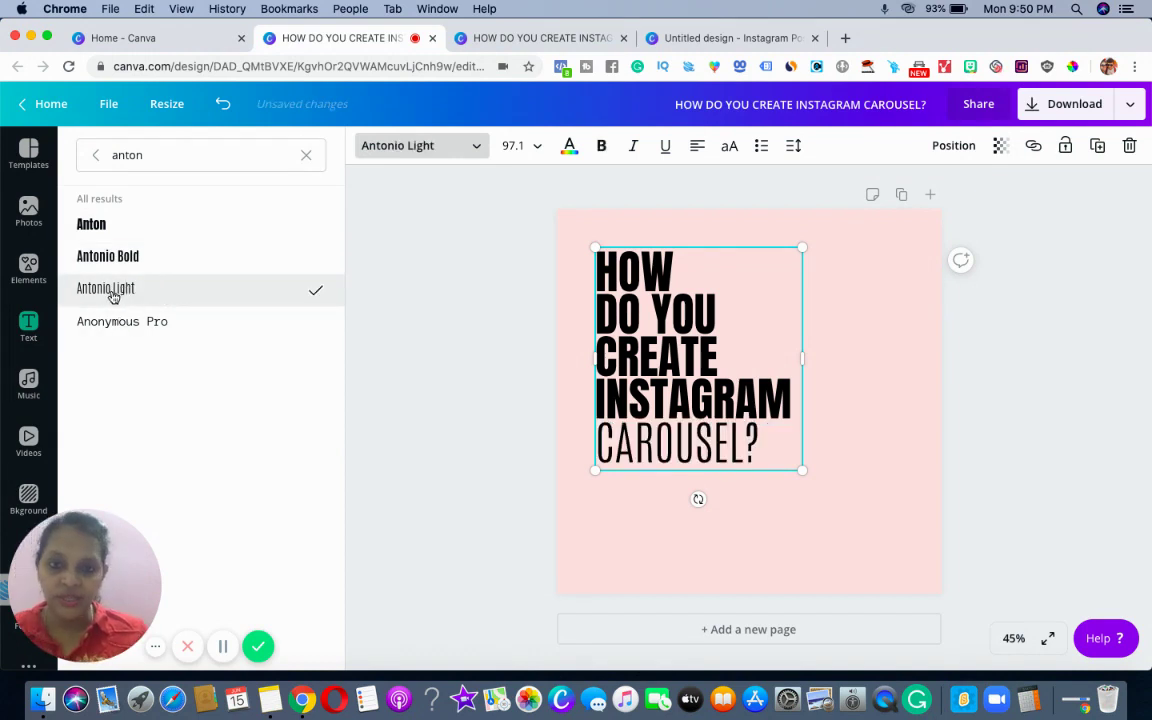
click(606, 270)
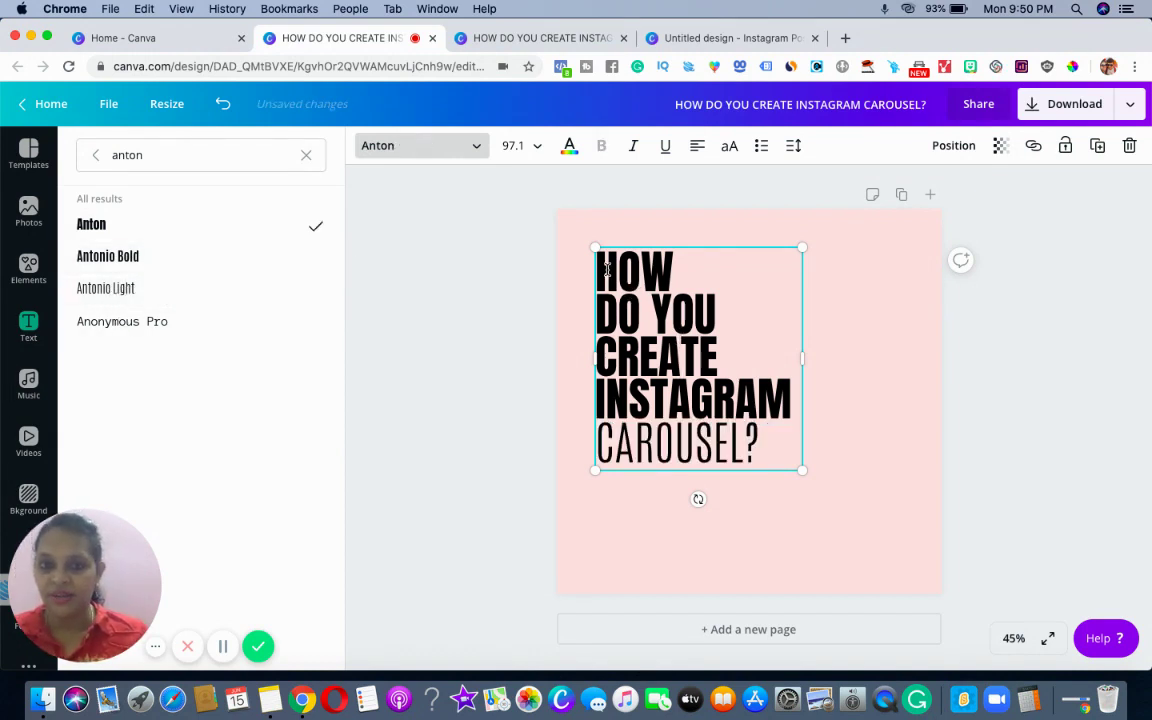
drag(601, 268, 783, 441)
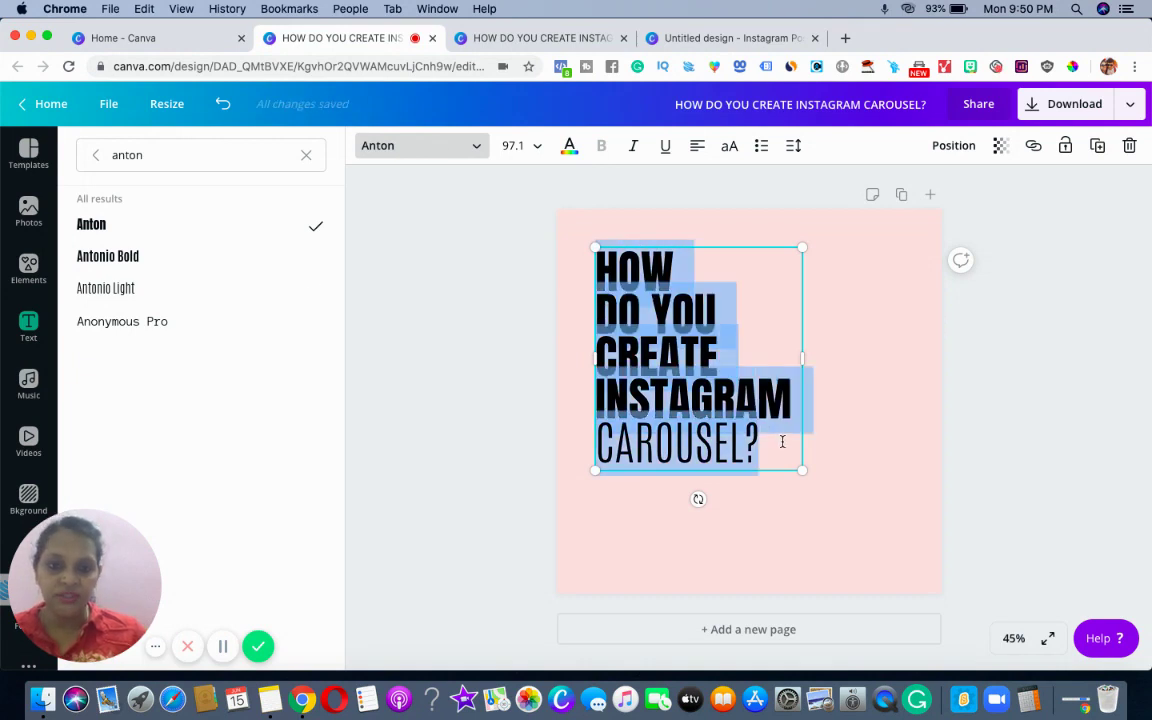
click(157, 291)
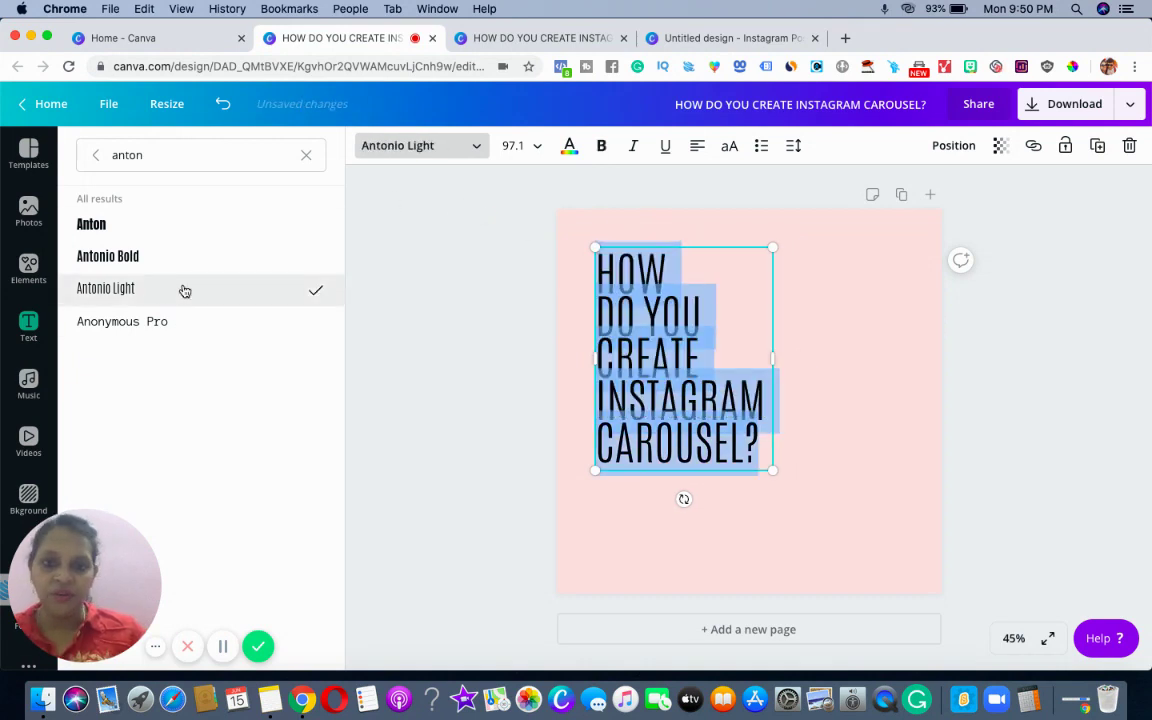
Step: Set the headline's line height to 1.08
click(792, 147)
drag(898, 233, 900, 229)
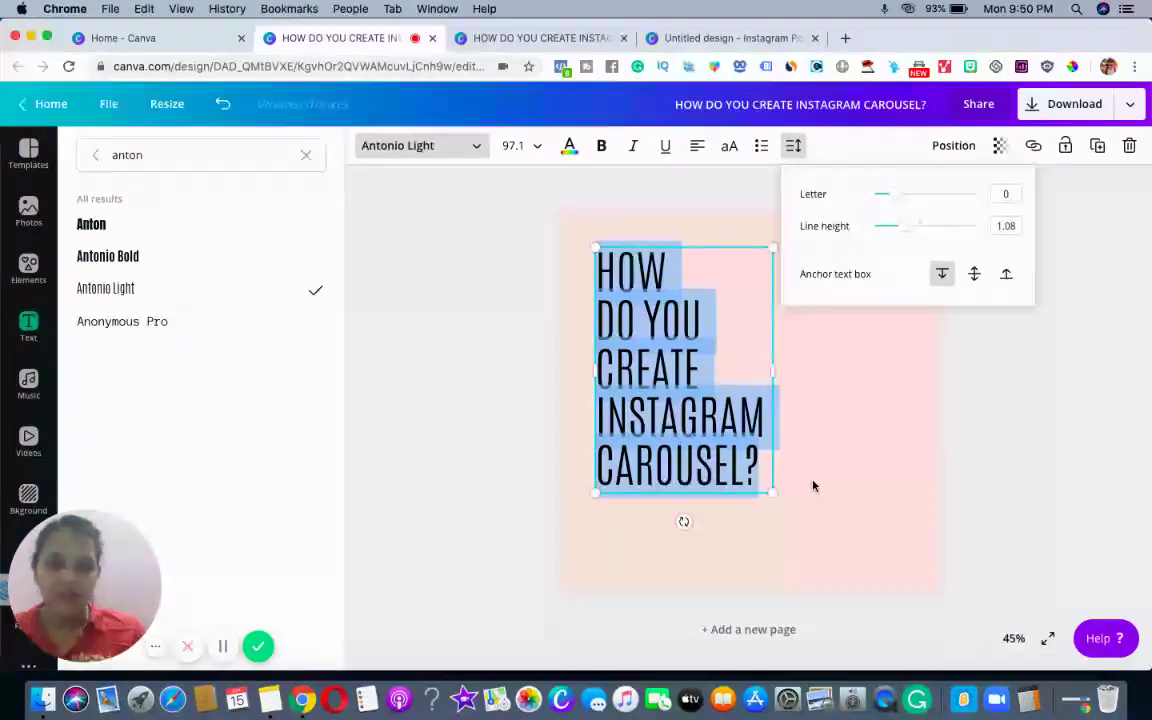
key(Escape)
click(810, 494)
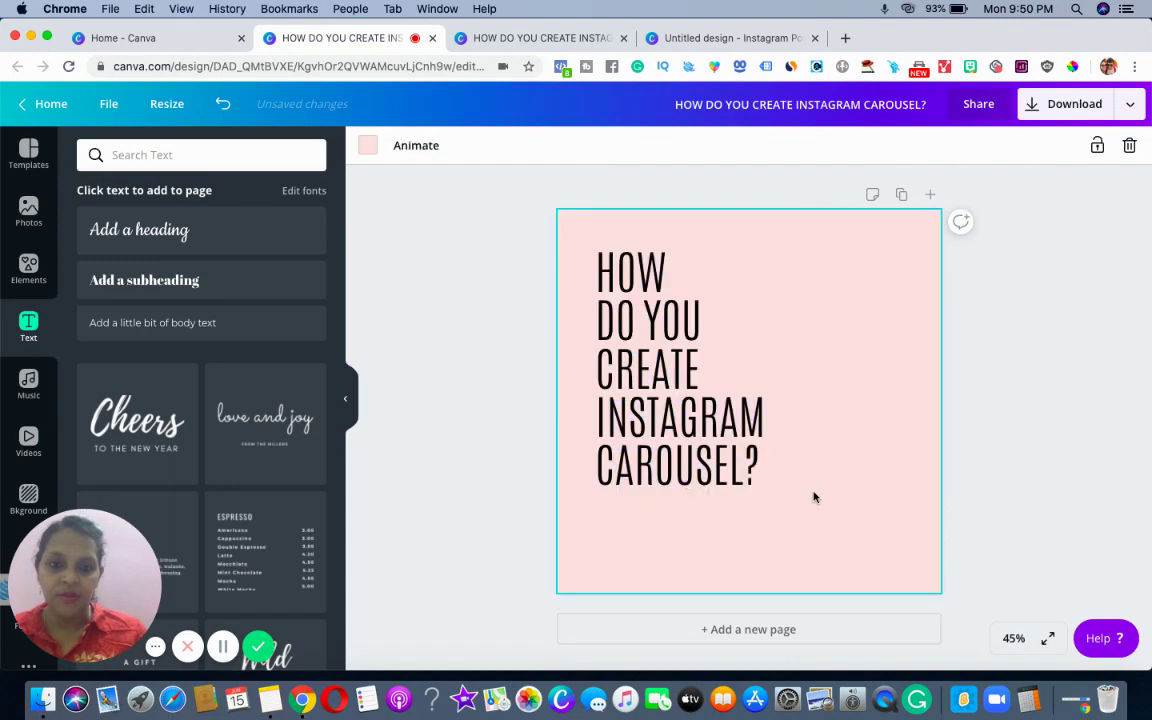
Step: Scale the headline text box up to font size 118, about 608 wide by 841 high
click(706, 480)
drag(775, 497, 815, 547)
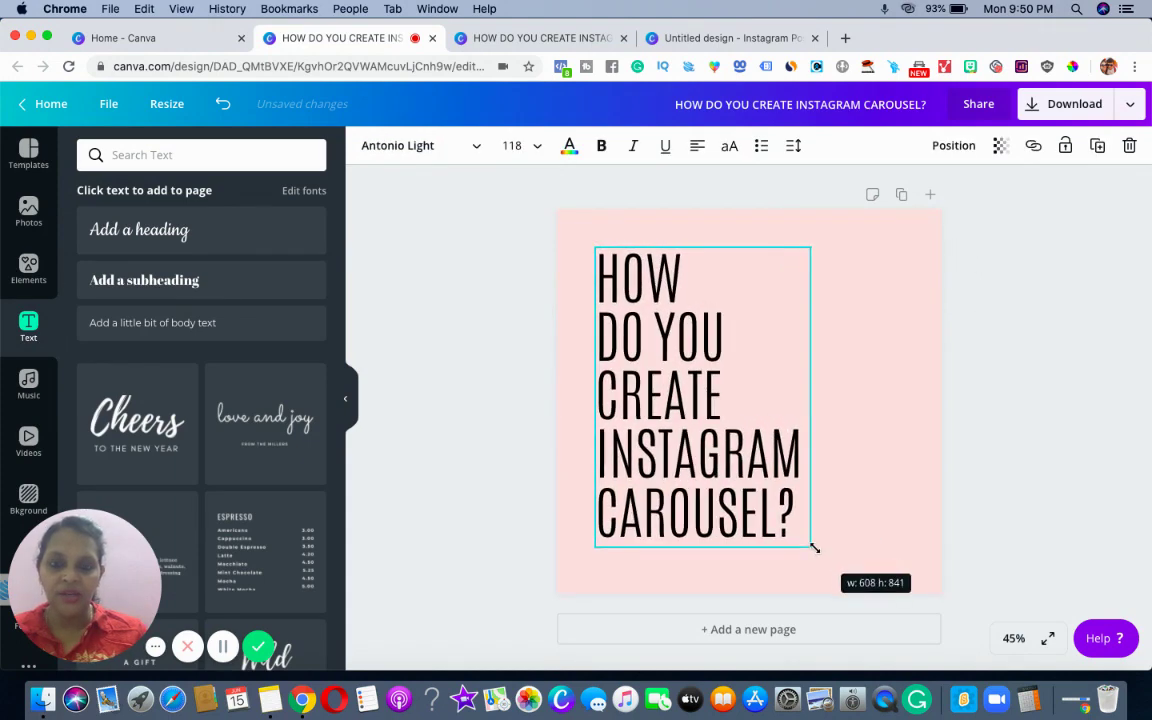
click(843, 548)
drag(707, 507, 711, 508)
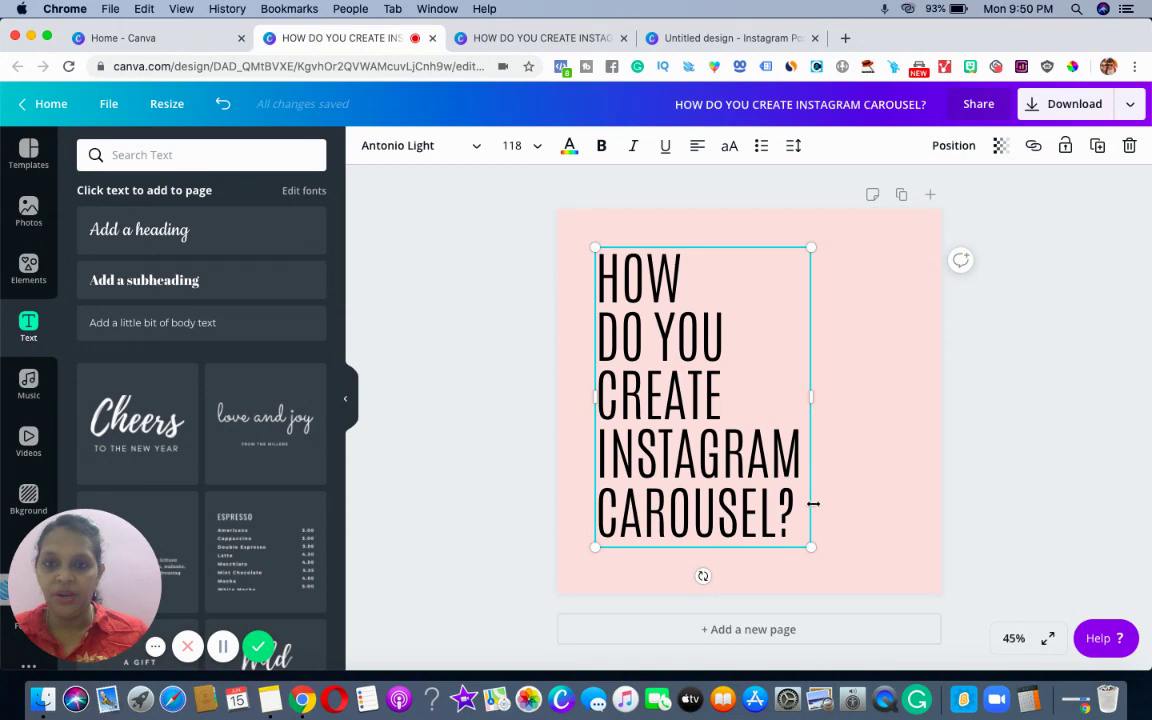
click(865, 481)
Step: Change only the word INSTAGRAM in the headline to the Anton font
click(615, 445)
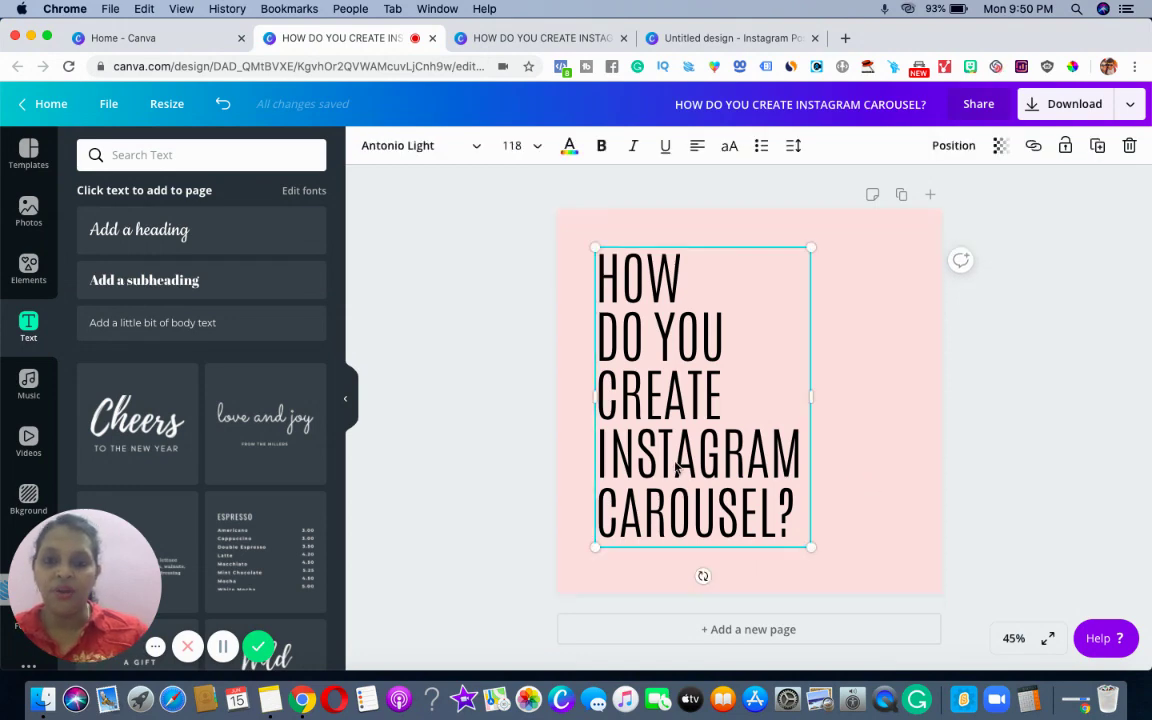
double_click(676, 462)
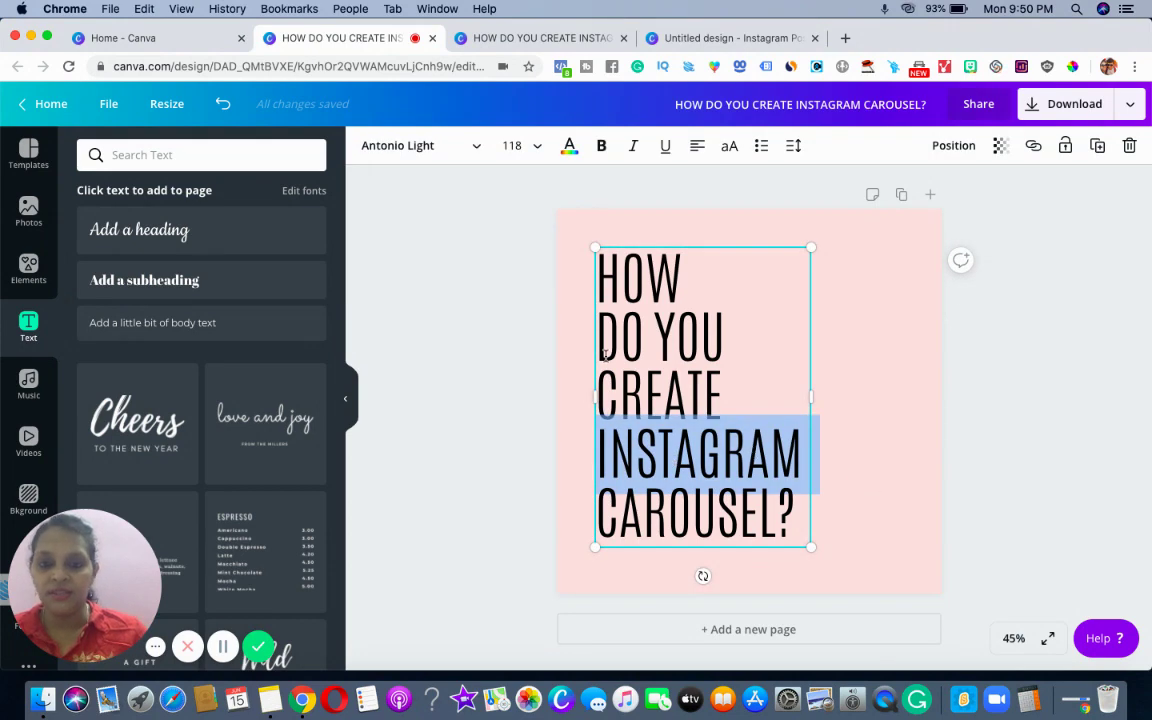
click(455, 150)
text(anton)
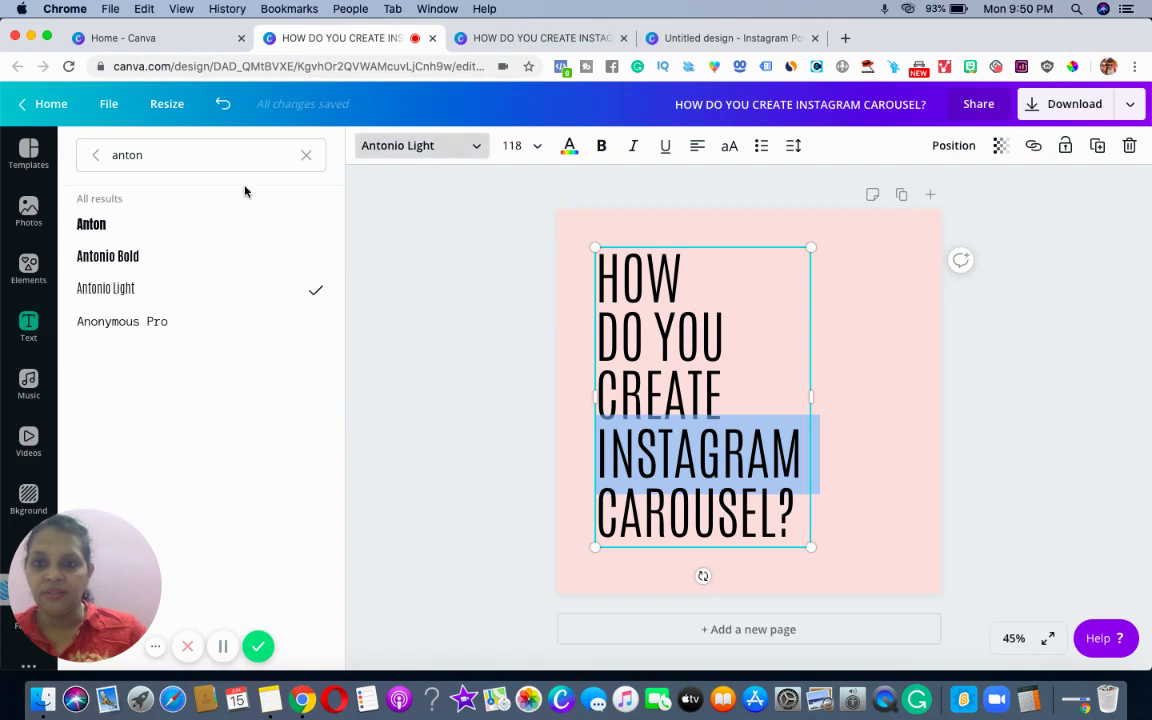
click(150, 229)
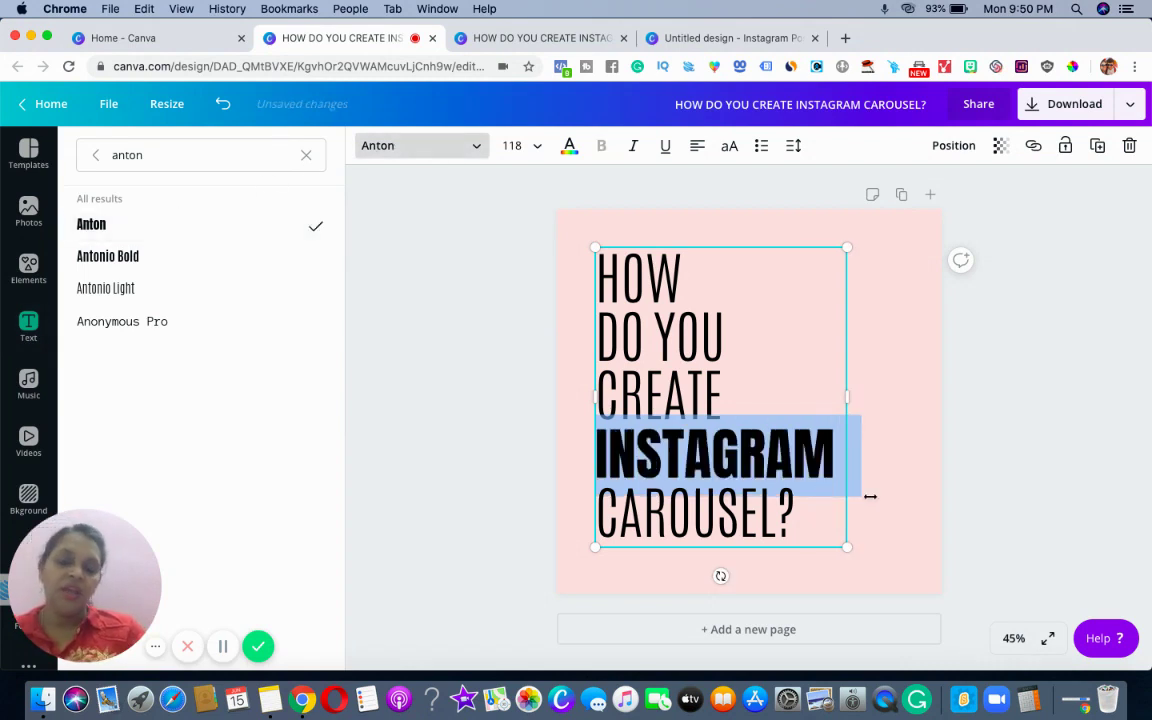
key(Escape)
click(1036, 512)
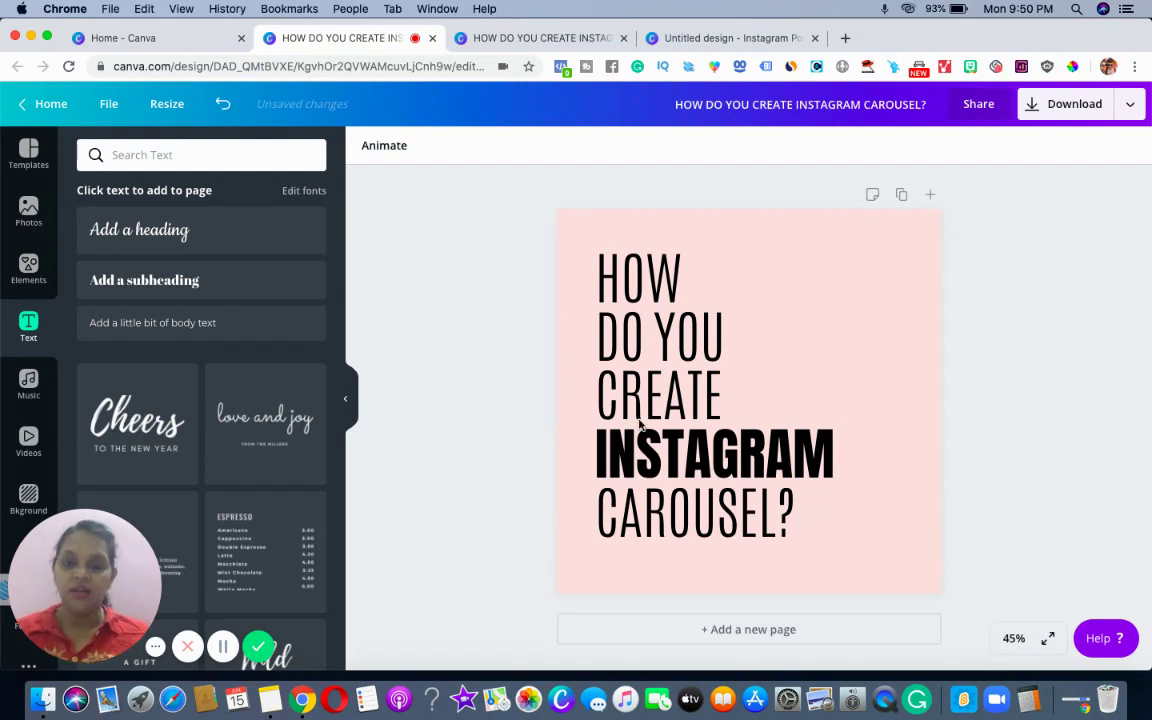
Step: Colour only the word INSTAGRAM in the headline bright red from the Contrasting pallete swatches
click(717, 449)
double_click(682, 440)
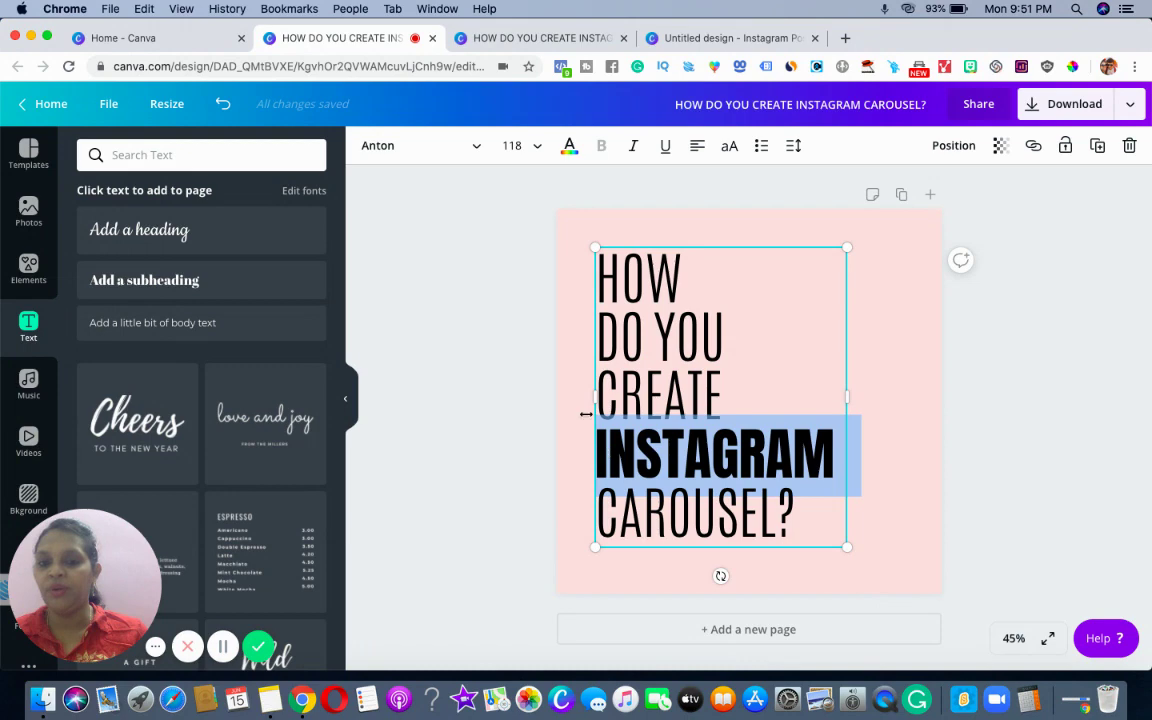
click(569, 145)
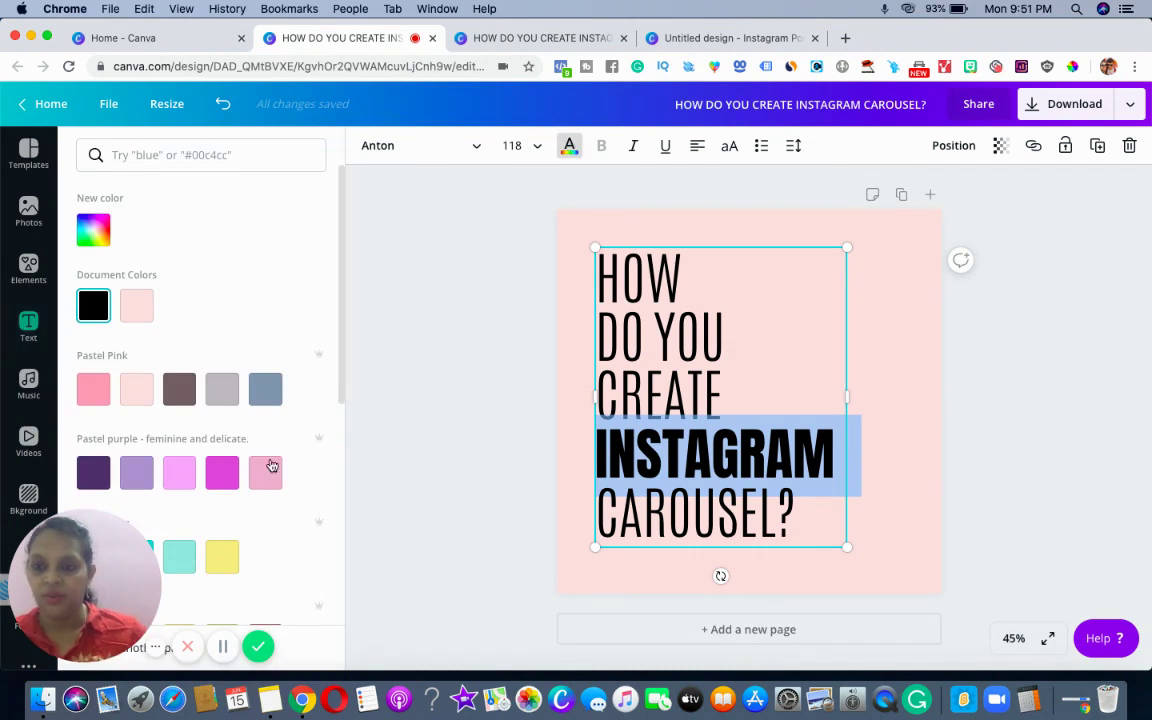
drag(341, 396, 350, 480)
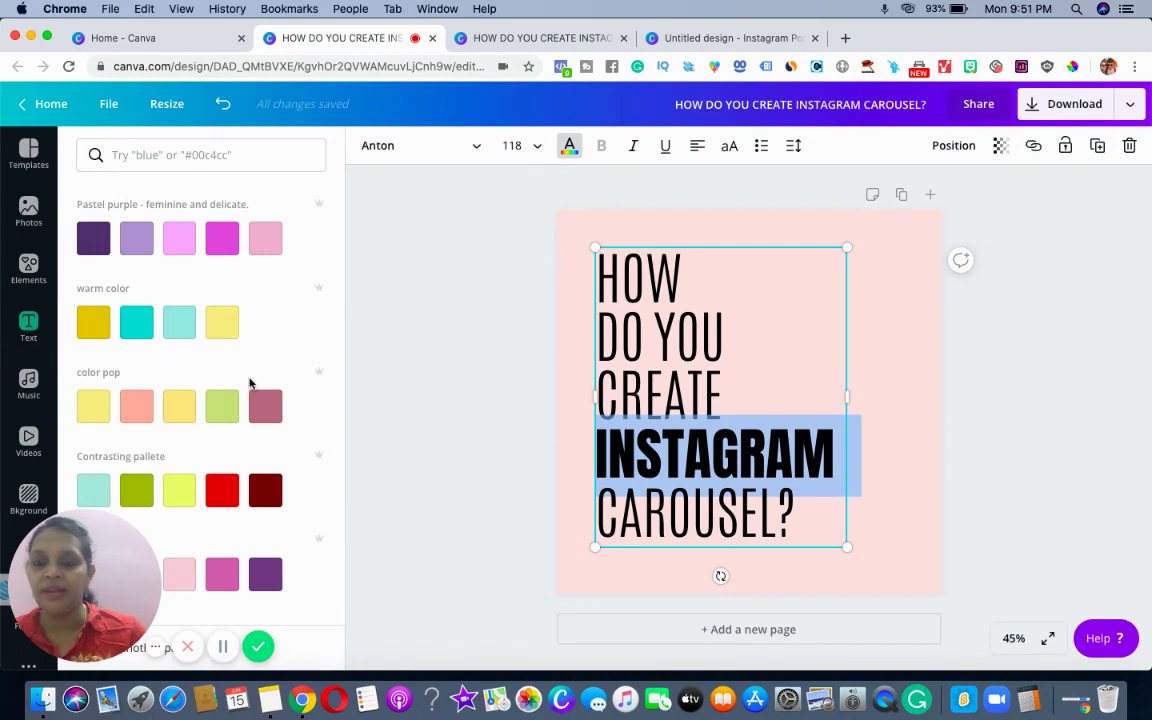
click(220, 492)
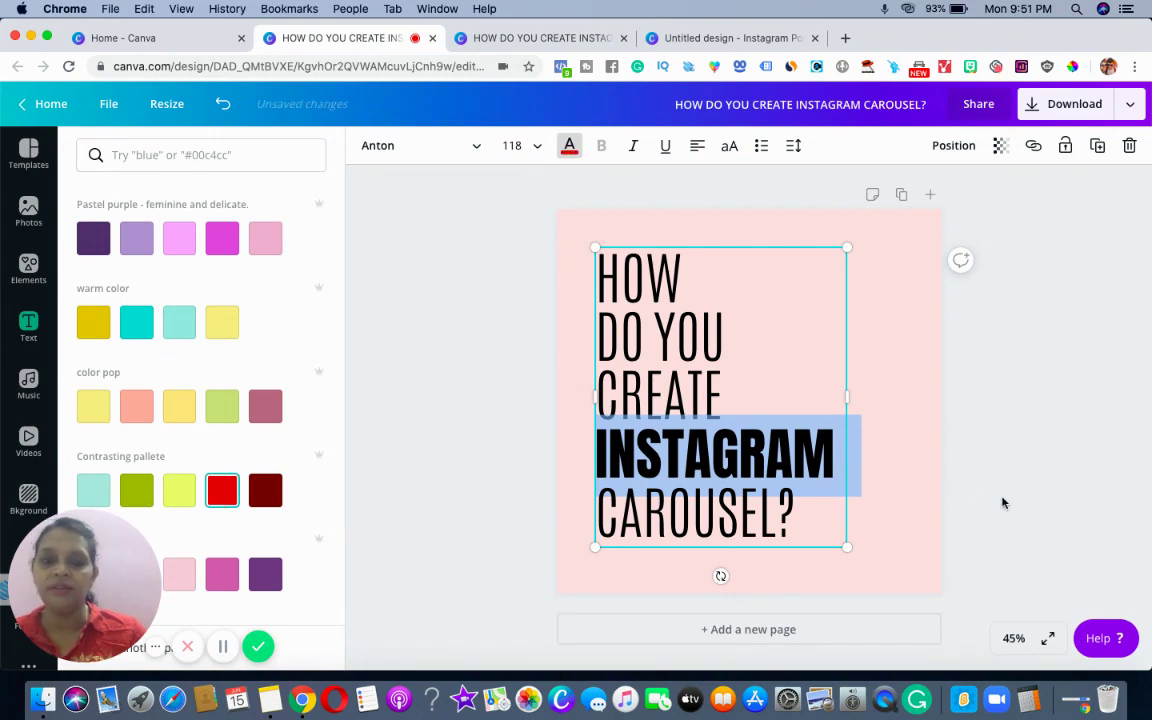
click(1003, 503)
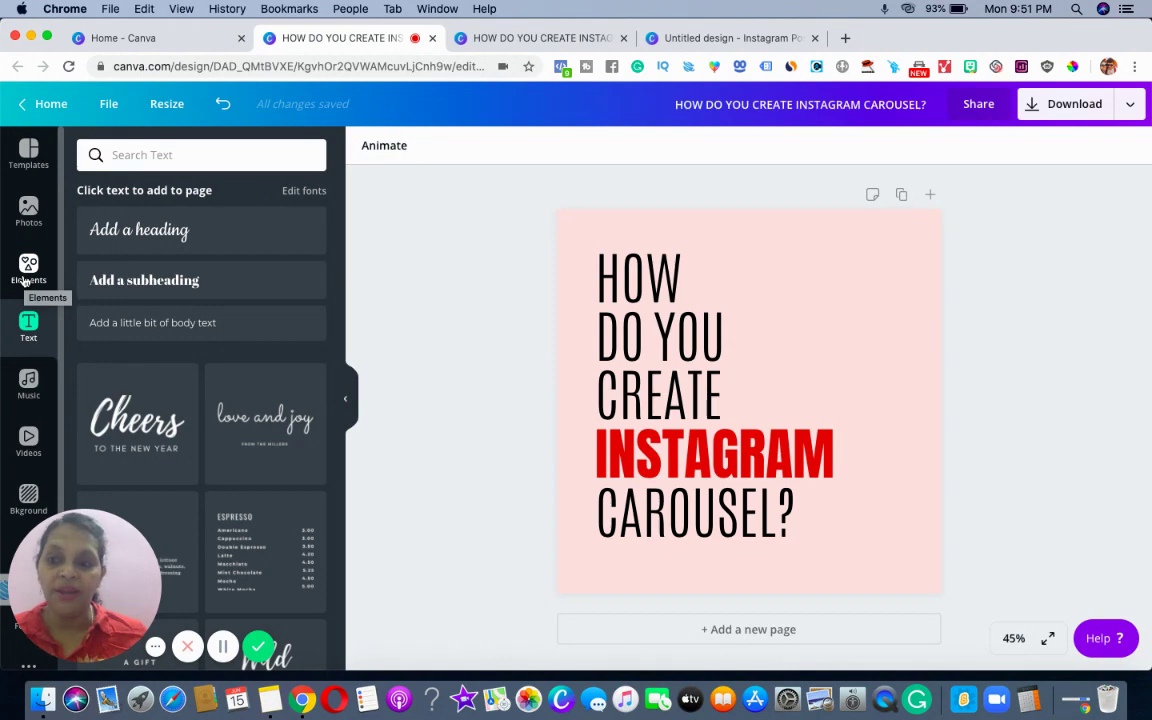
Step: Search the photo library for "curious girl : cutout" and "curious :cutout", look through the results, and clear the search
click(29, 212)
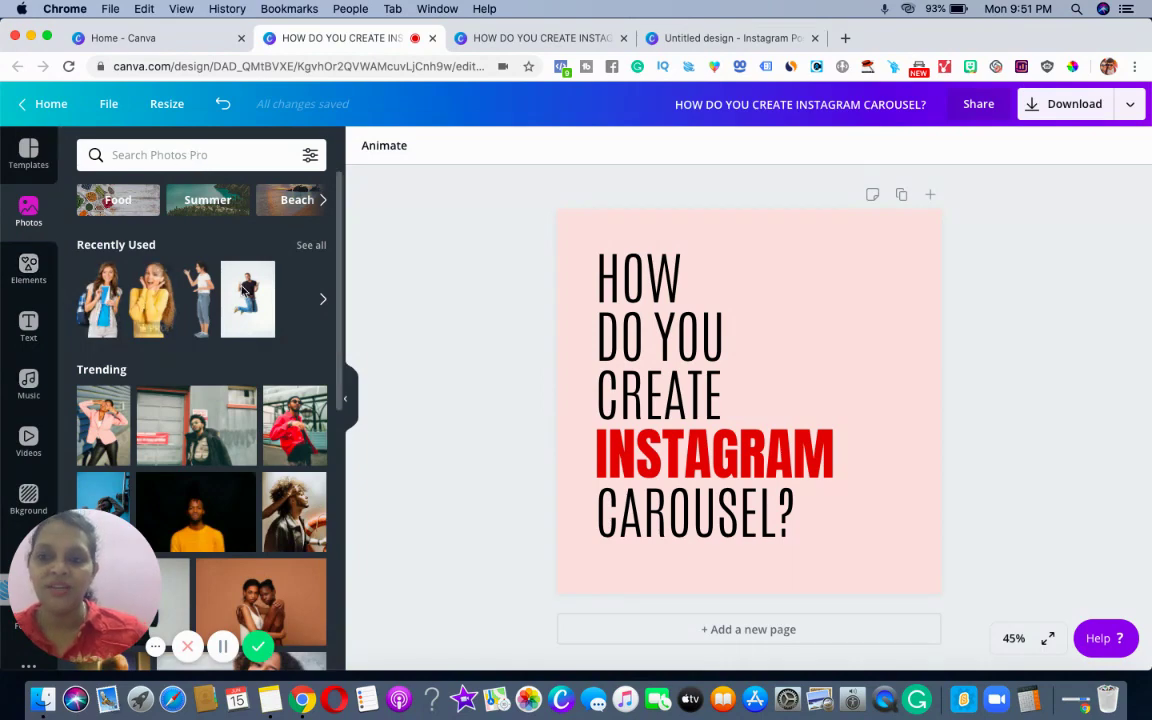
click(171, 155)
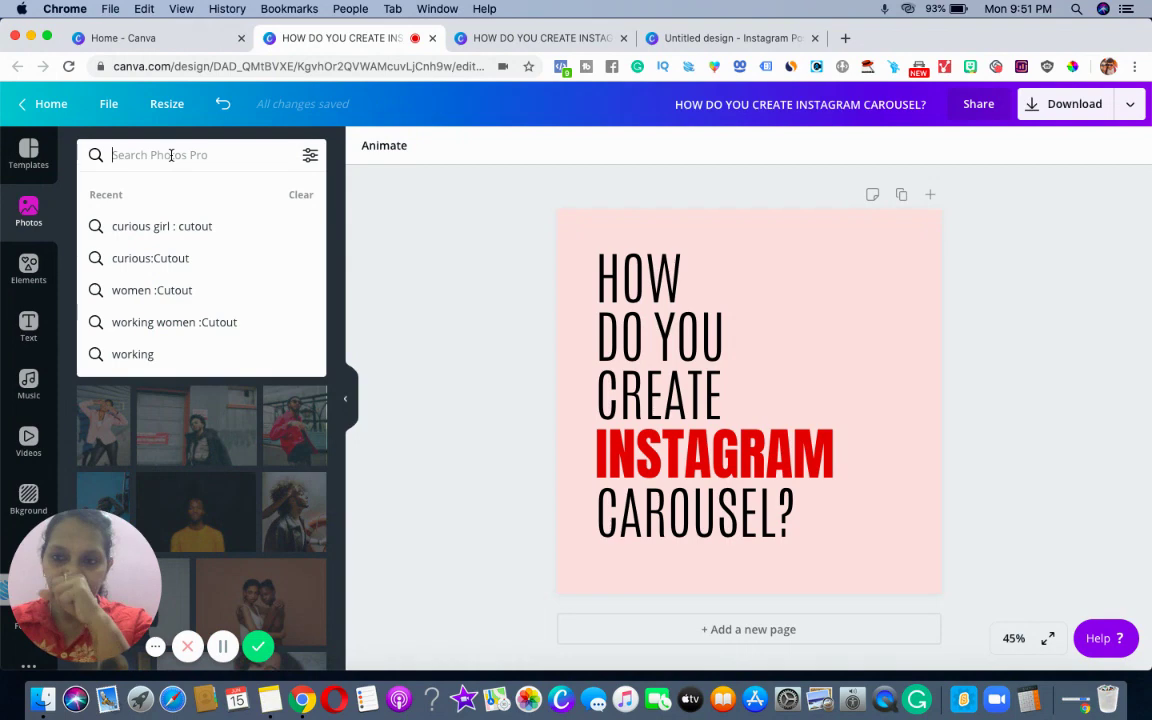
click(166, 227)
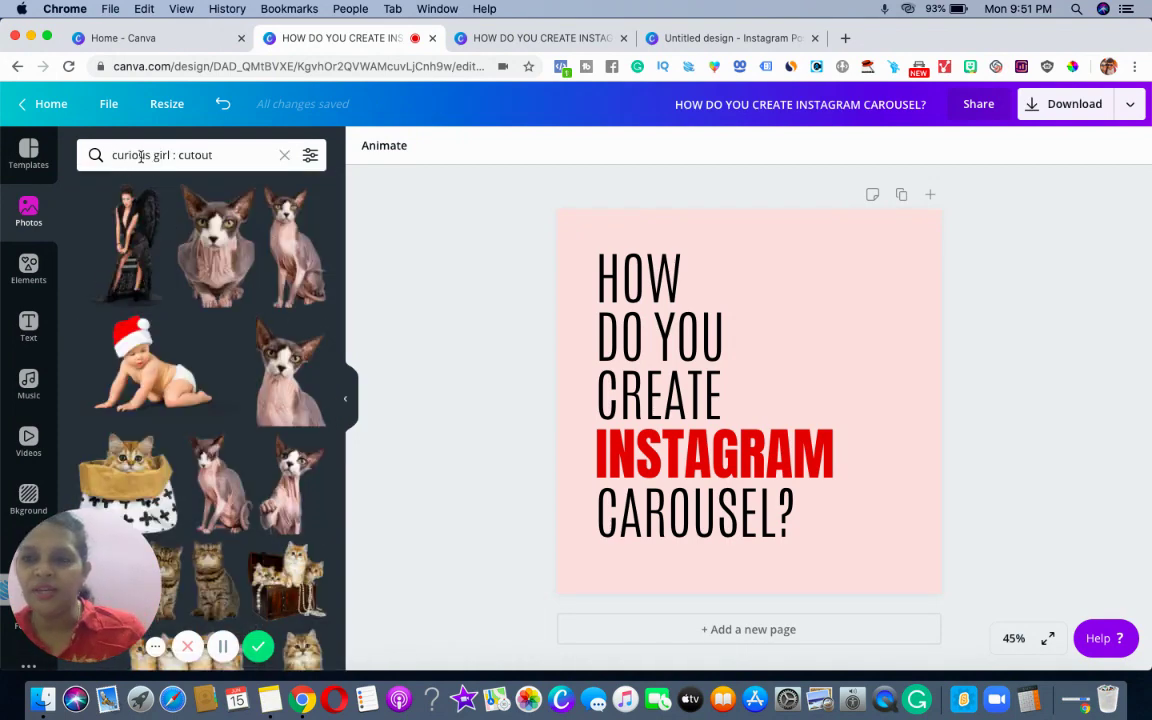
click(178, 156)
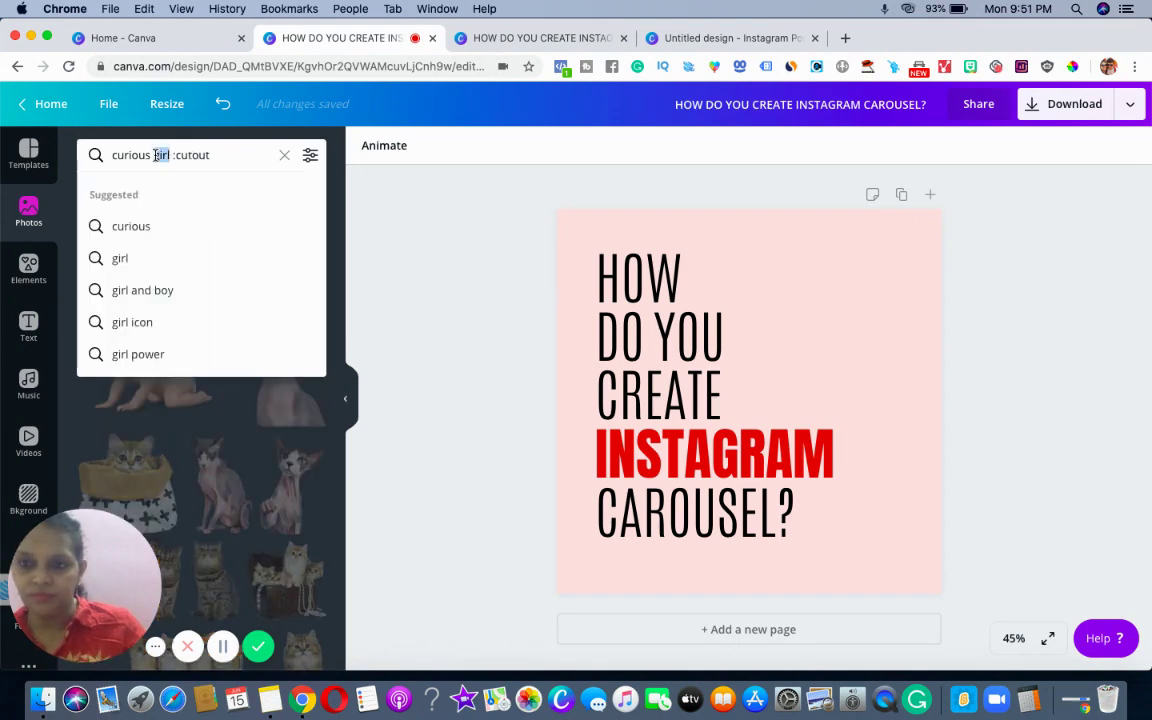
key(BackSpace)
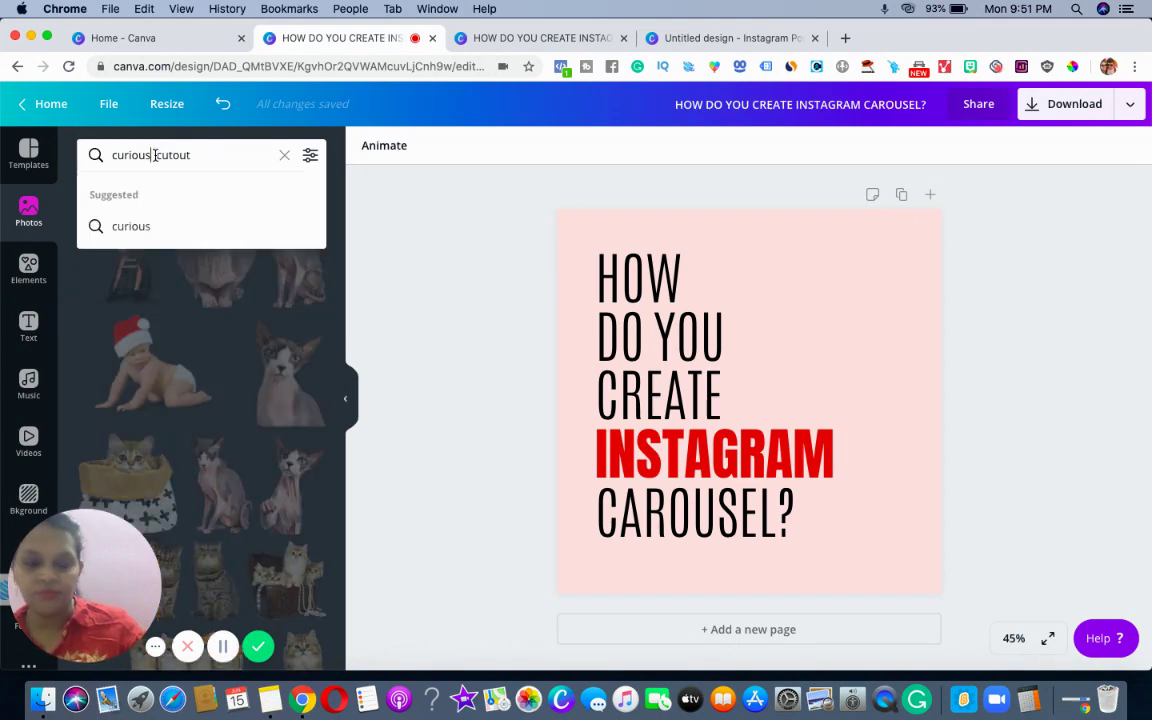
key(Return)
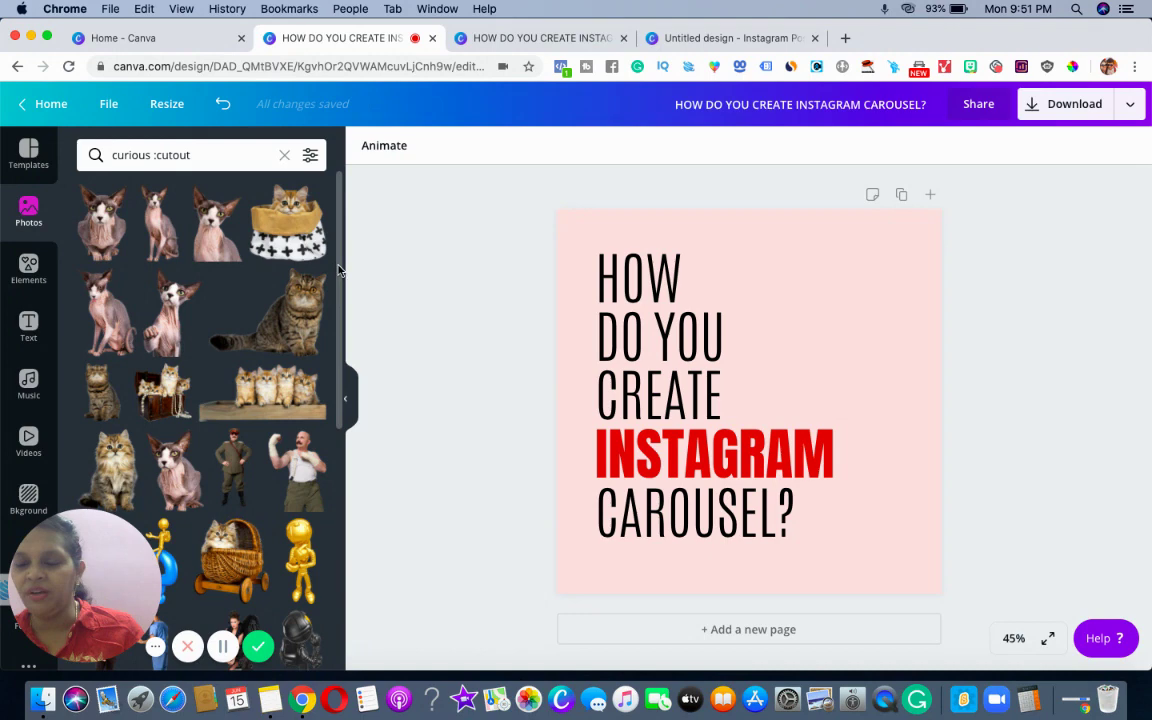
drag(338, 281, 352, 342)
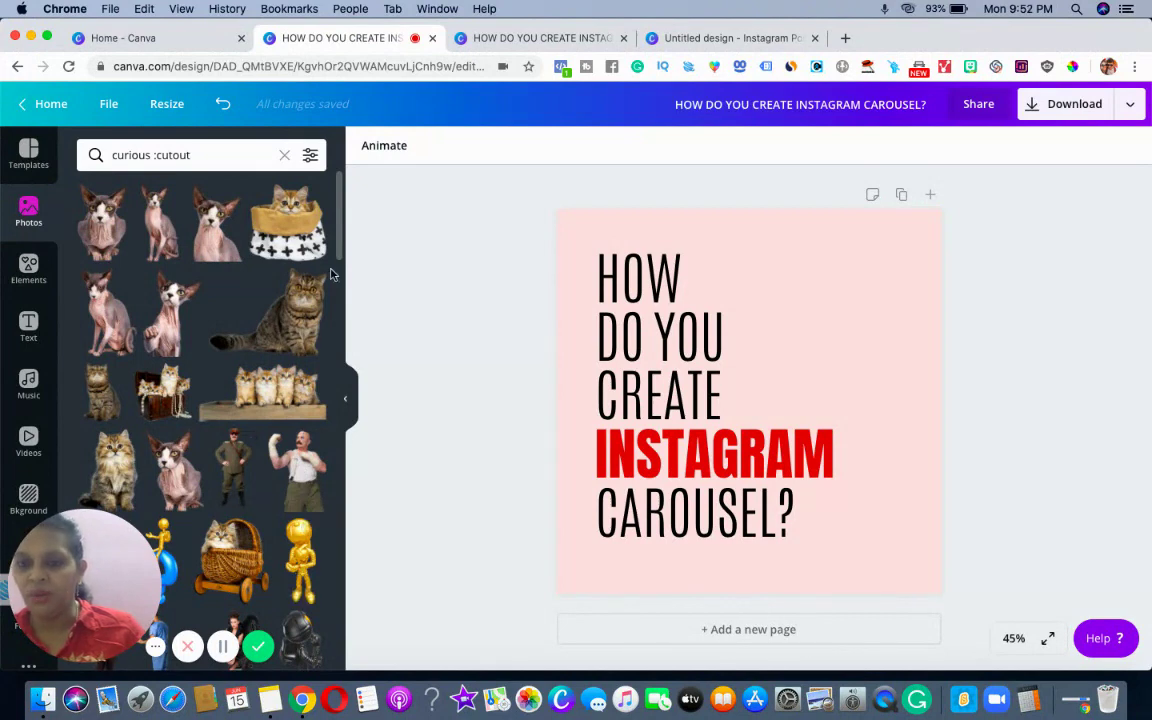
click(283, 155)
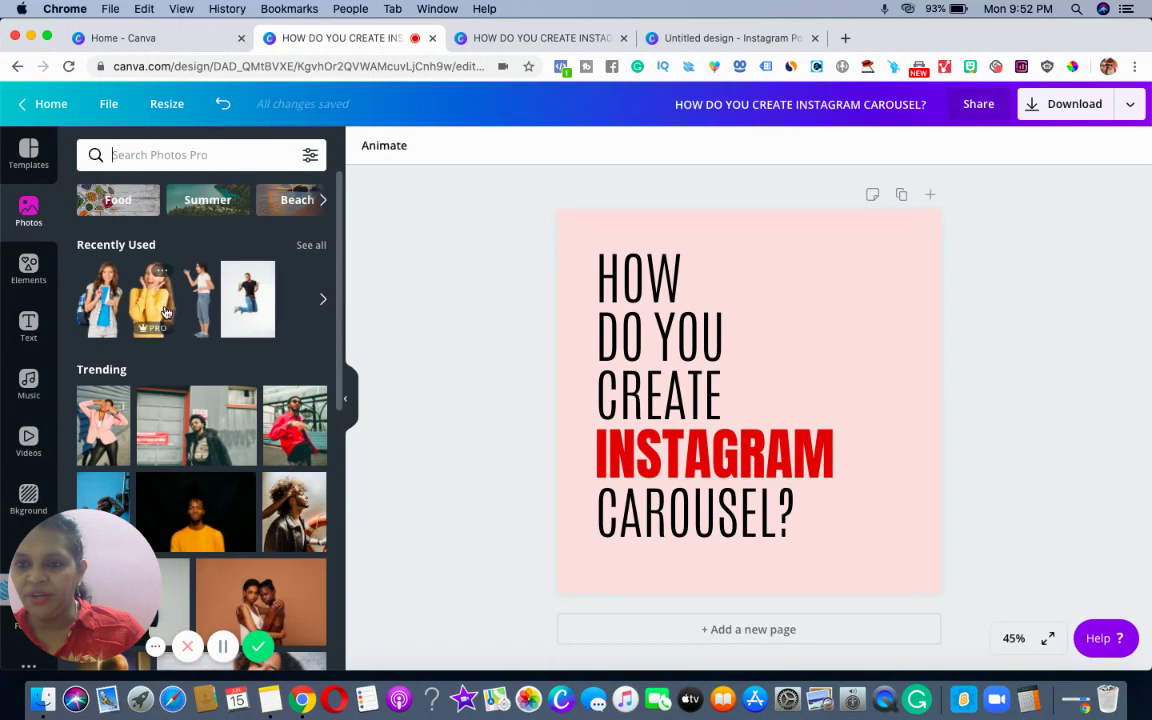
Step: Try the recently used photo of the girl with raised arms on the page and delete it
click(319, 247)
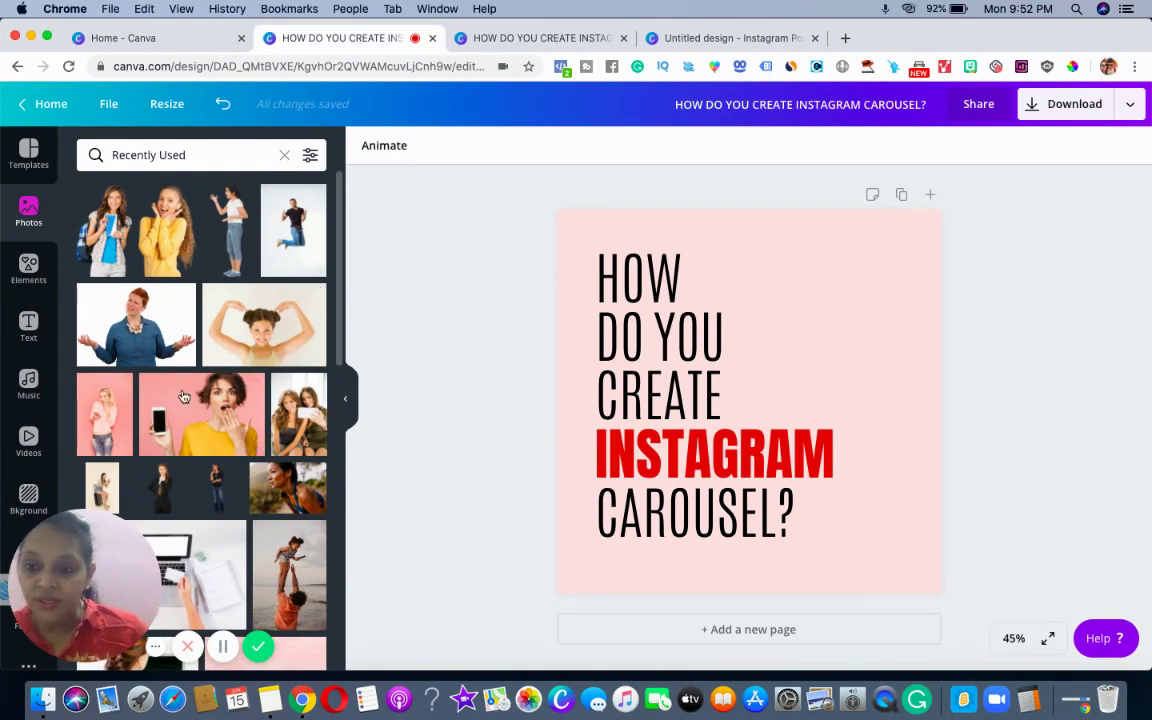
click(266, 331)
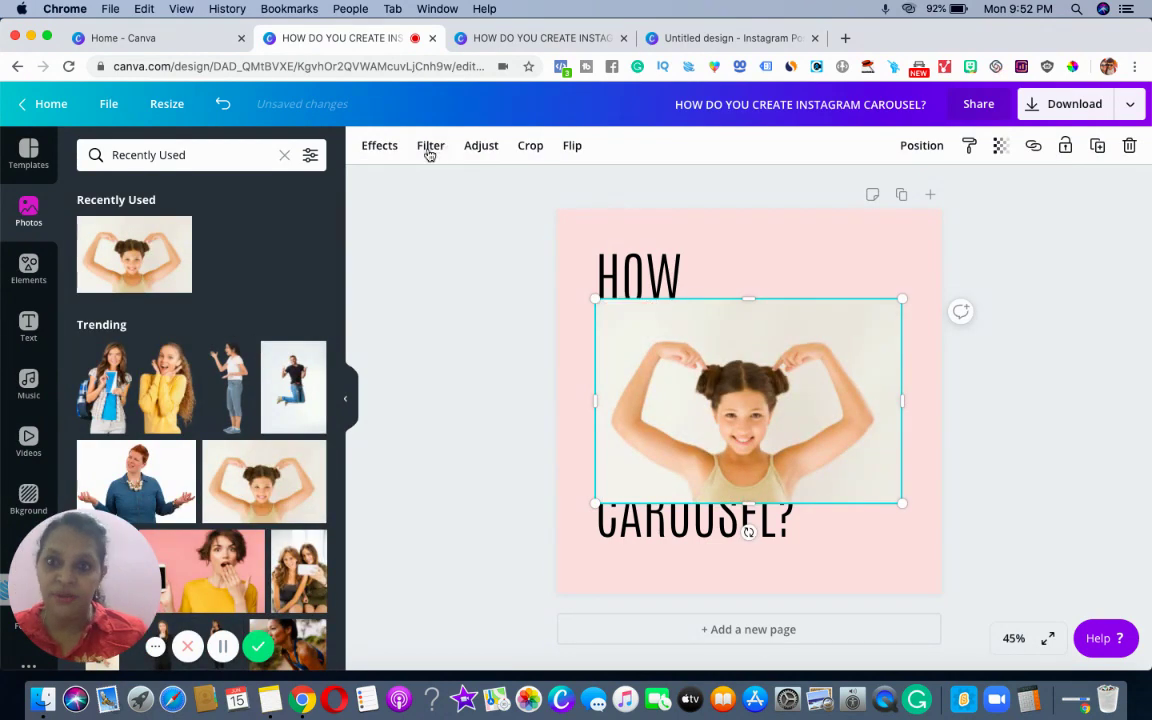
click(377, 147)
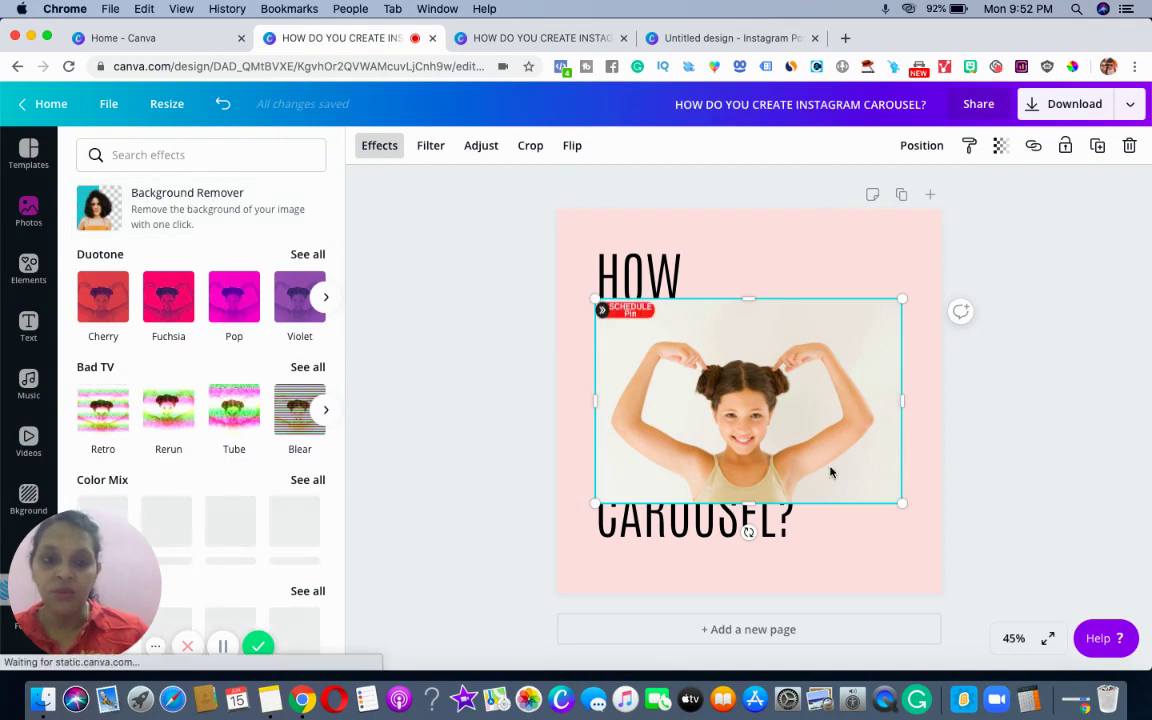
key(Delete)
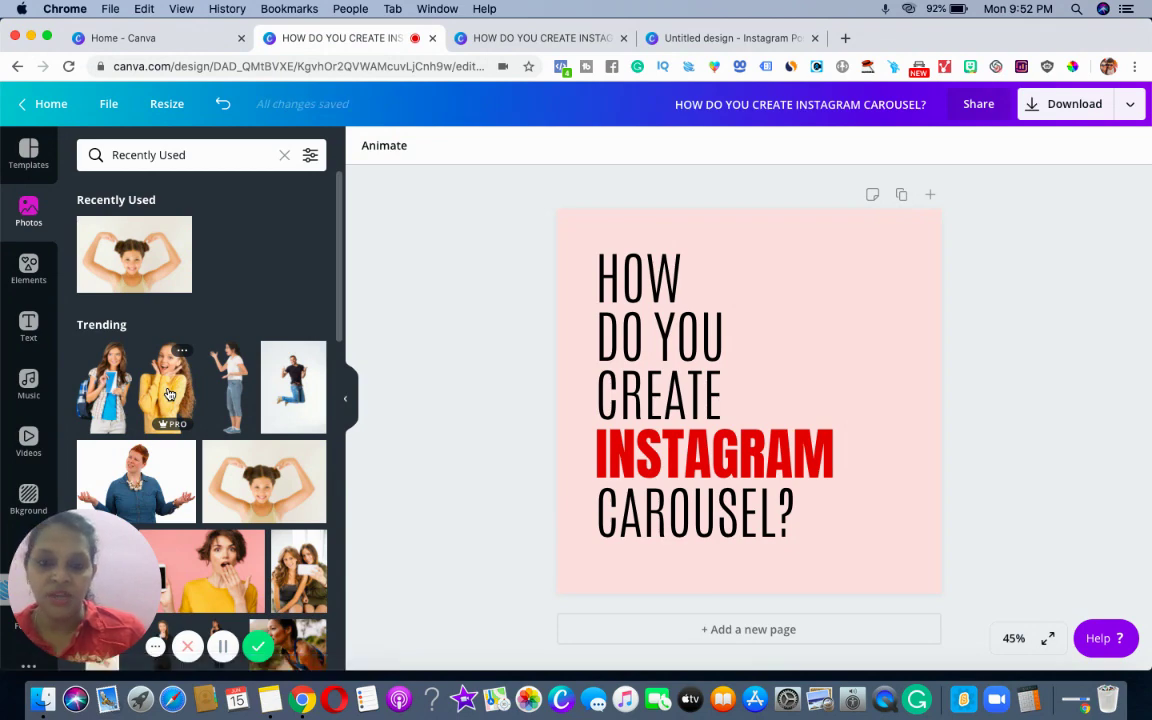
Step: Add the cutout of the woman in the yellow sweater, enlarged to nearly page height and running off the page's right edge
click(169, 394)
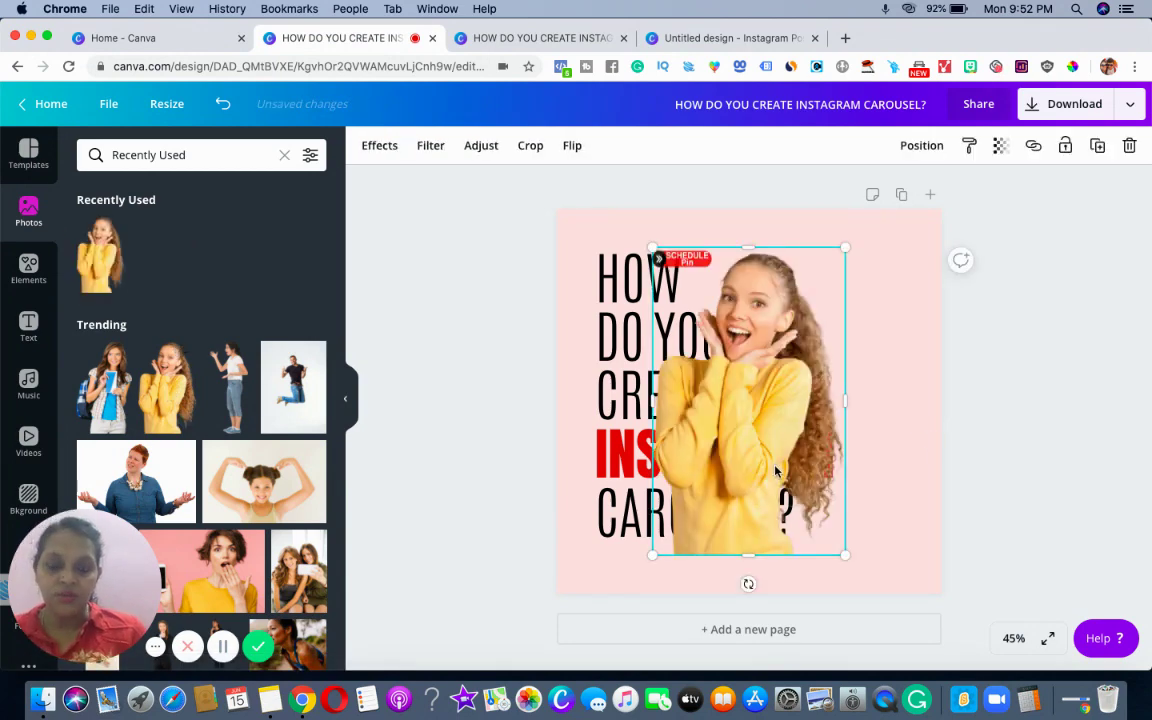
drag(776, 472, 930, 516)
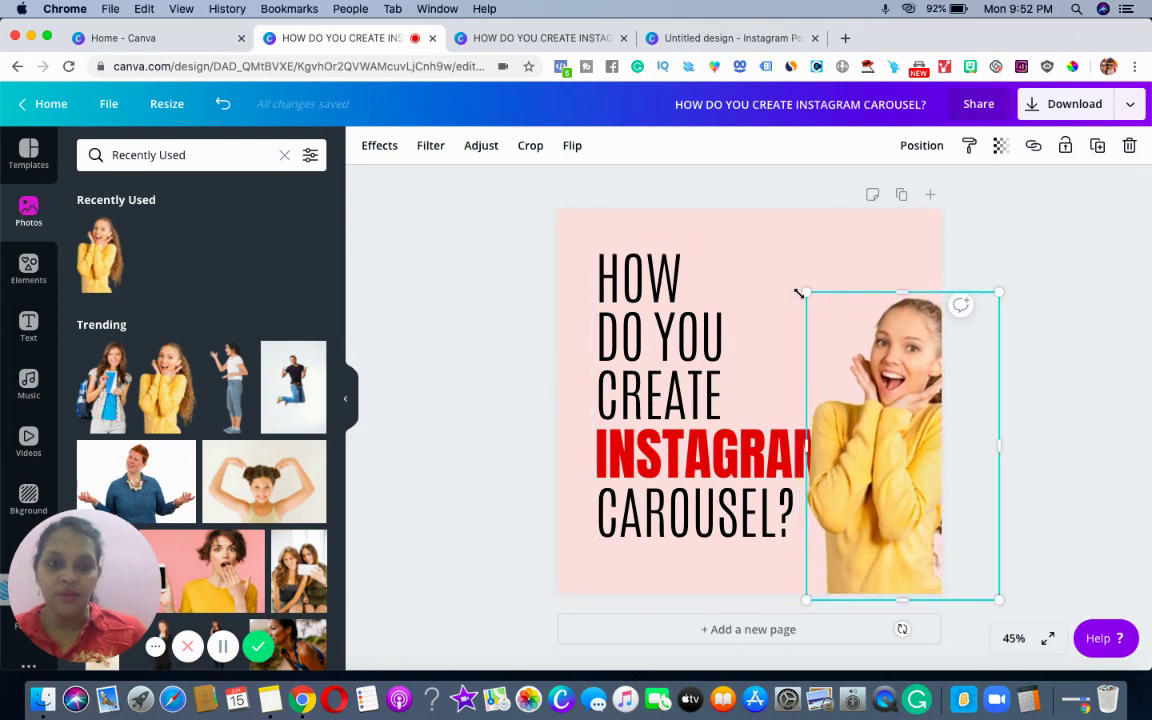
drag(786, 246, 770, 213)
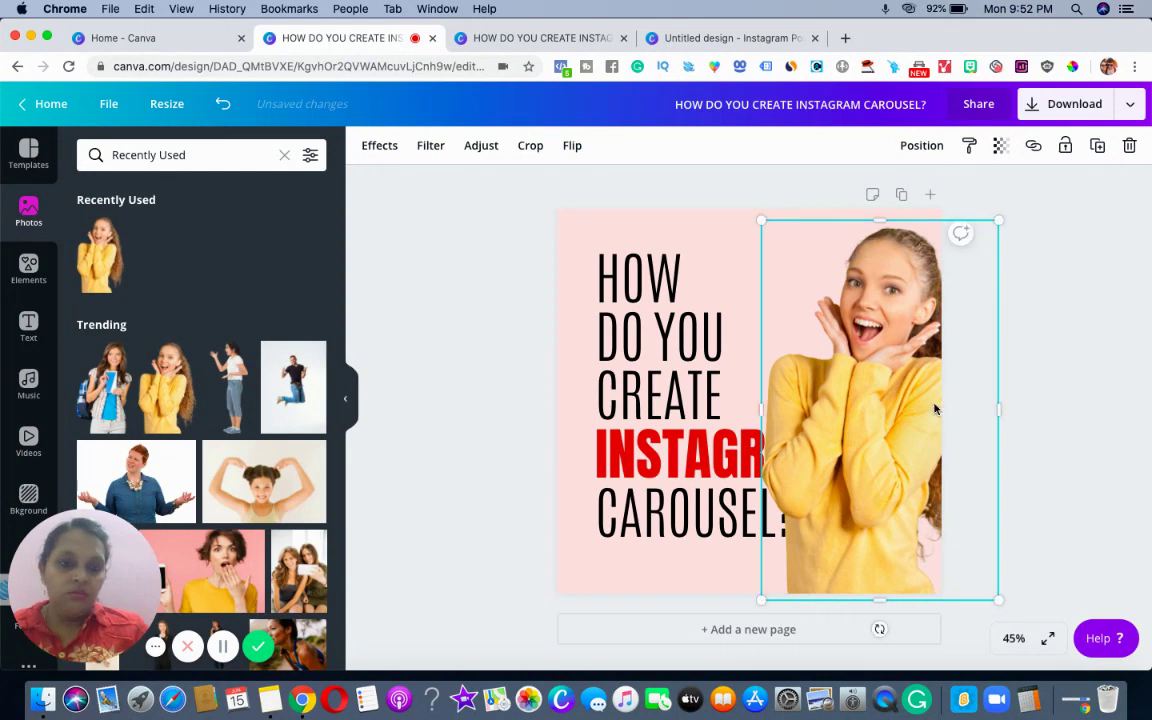
drag(909, 422, 954, 413)
Step: Scale the headline text box down to font size 108, about 648 wide by 769 high, clear of the woman's photo
click(745, 520)
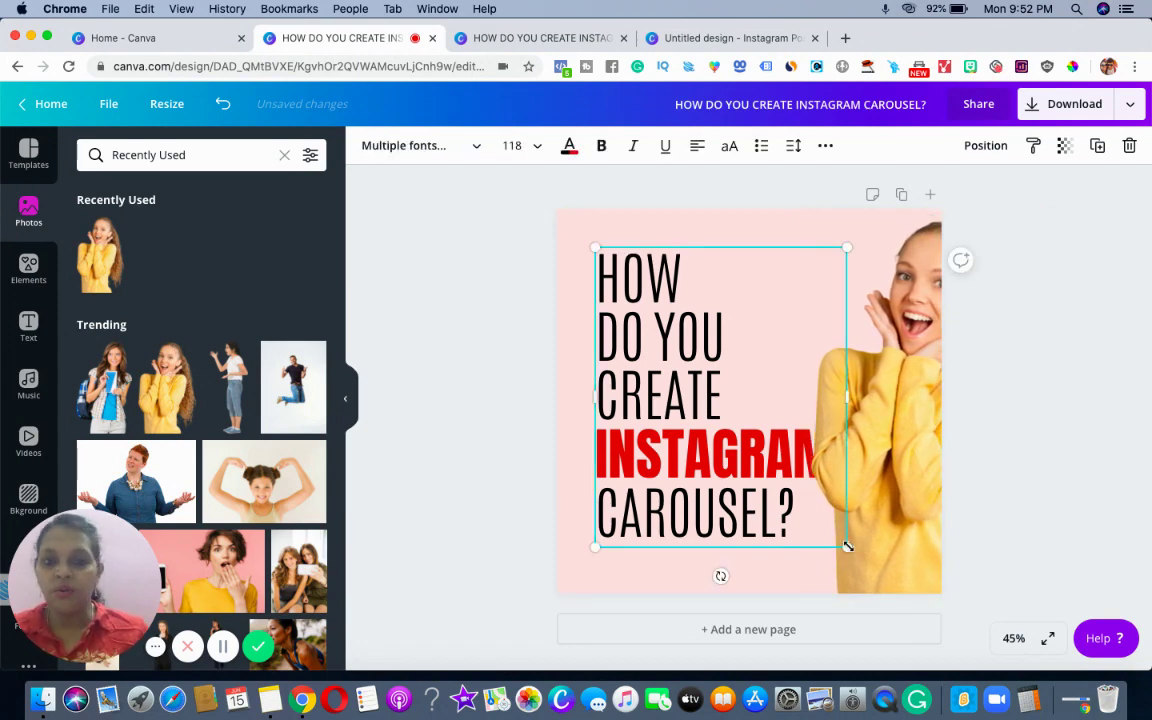
drag(847, 546, 812, 531)
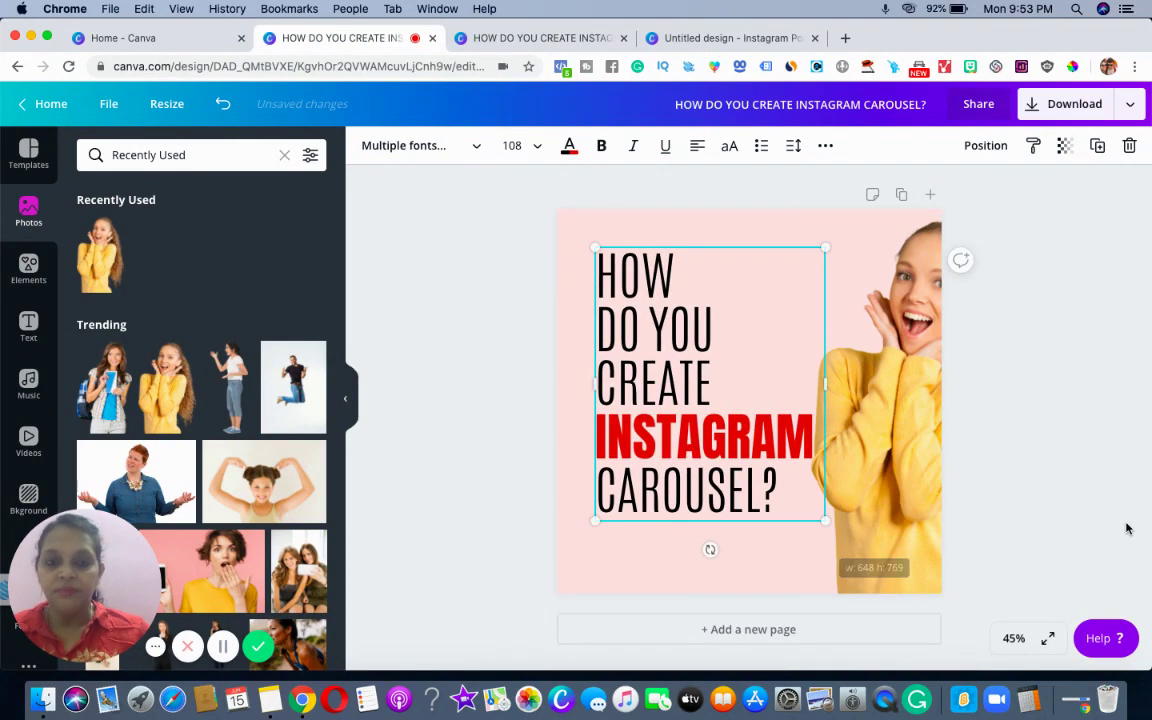
click(1126, 528)
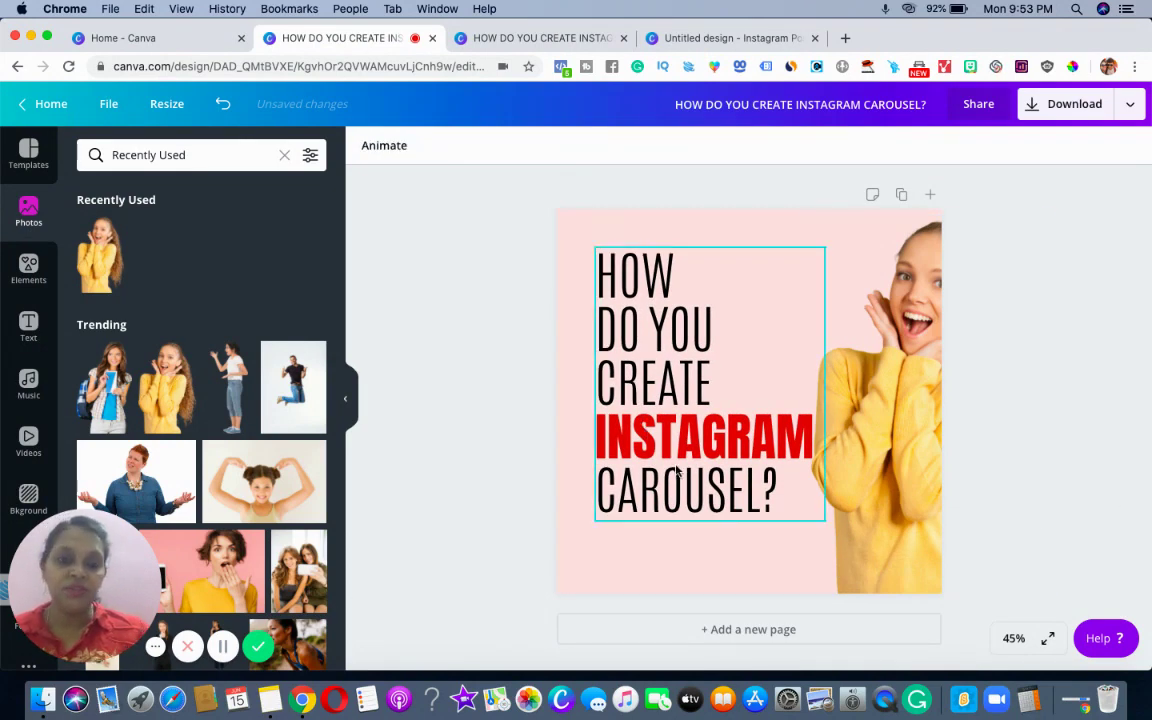
click(677, 473)
click(1082, 504)
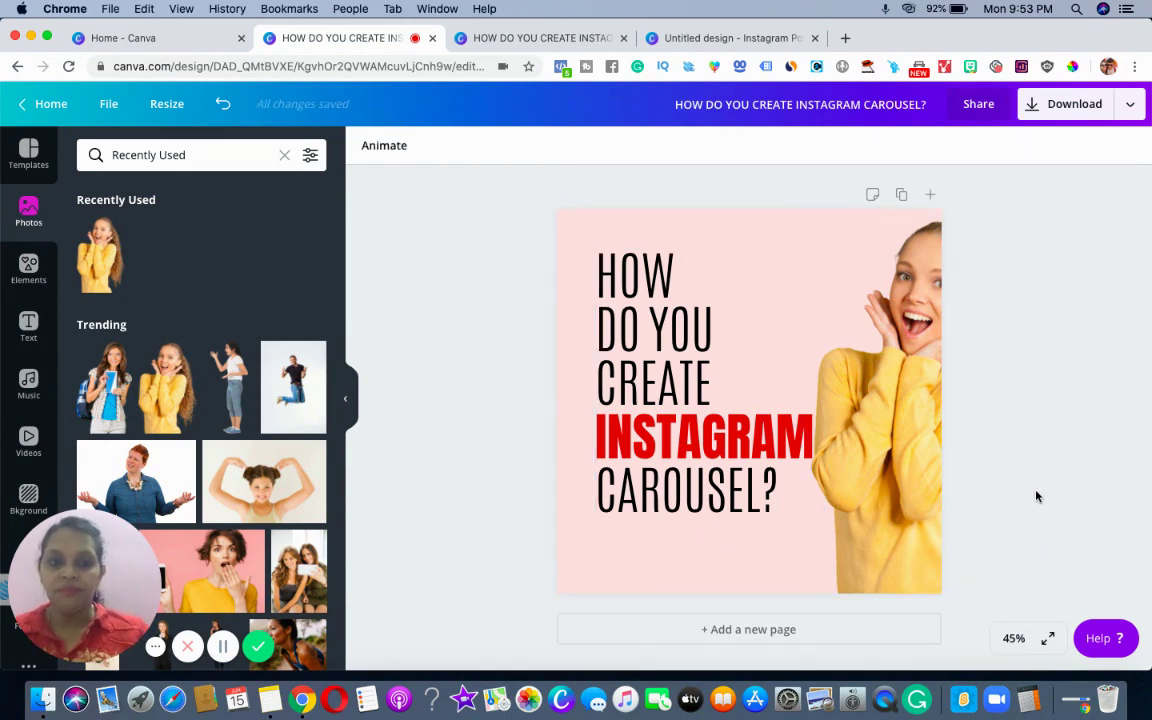
click(910, 525)
click(1121, 518)
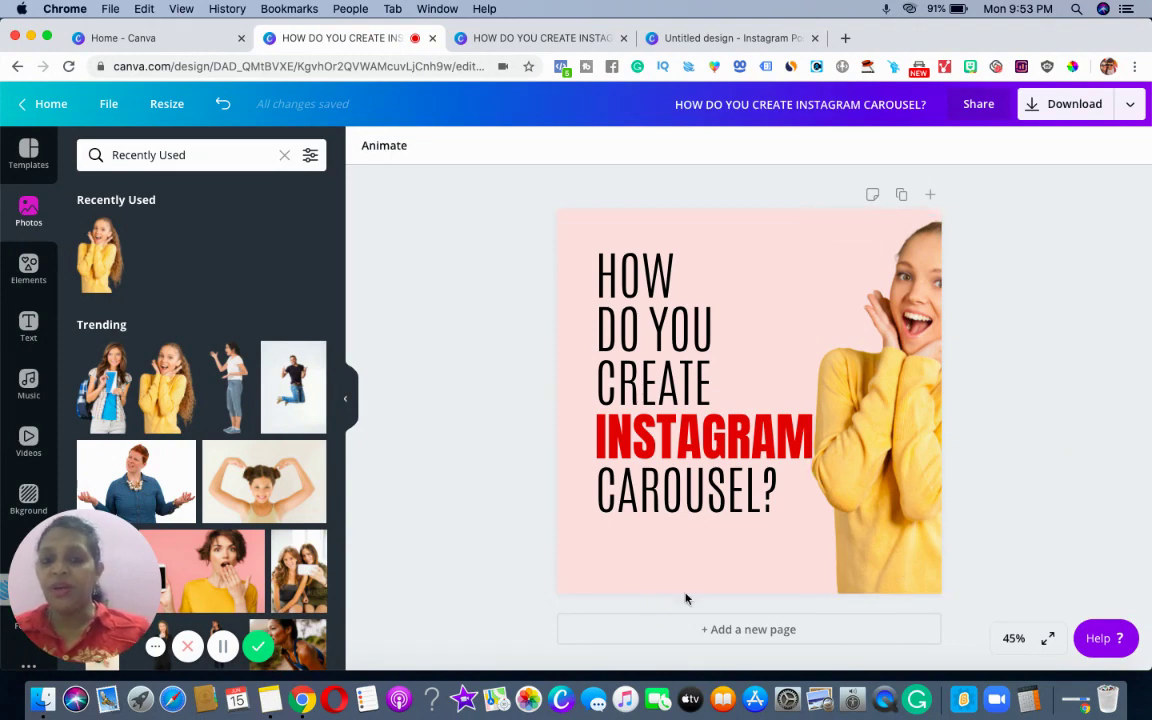
Step: Insert the black BUSINESS365DAYS logo from the saved logos onto the page
click(725, 580)
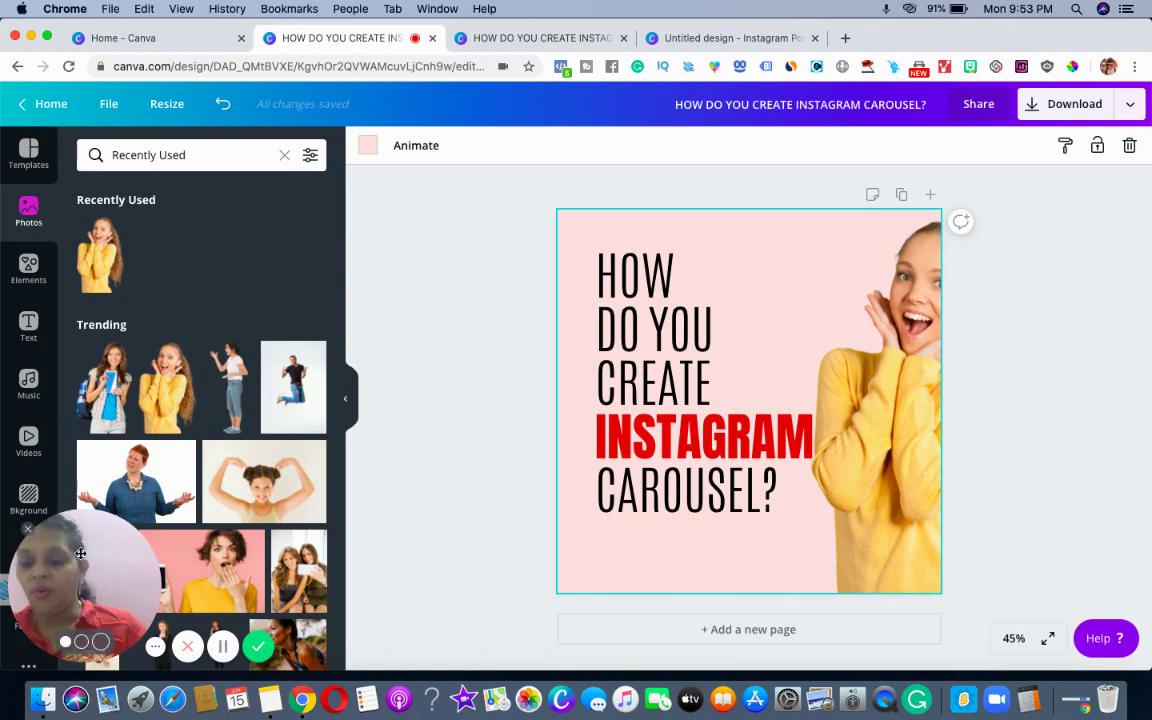
click(27, 534)
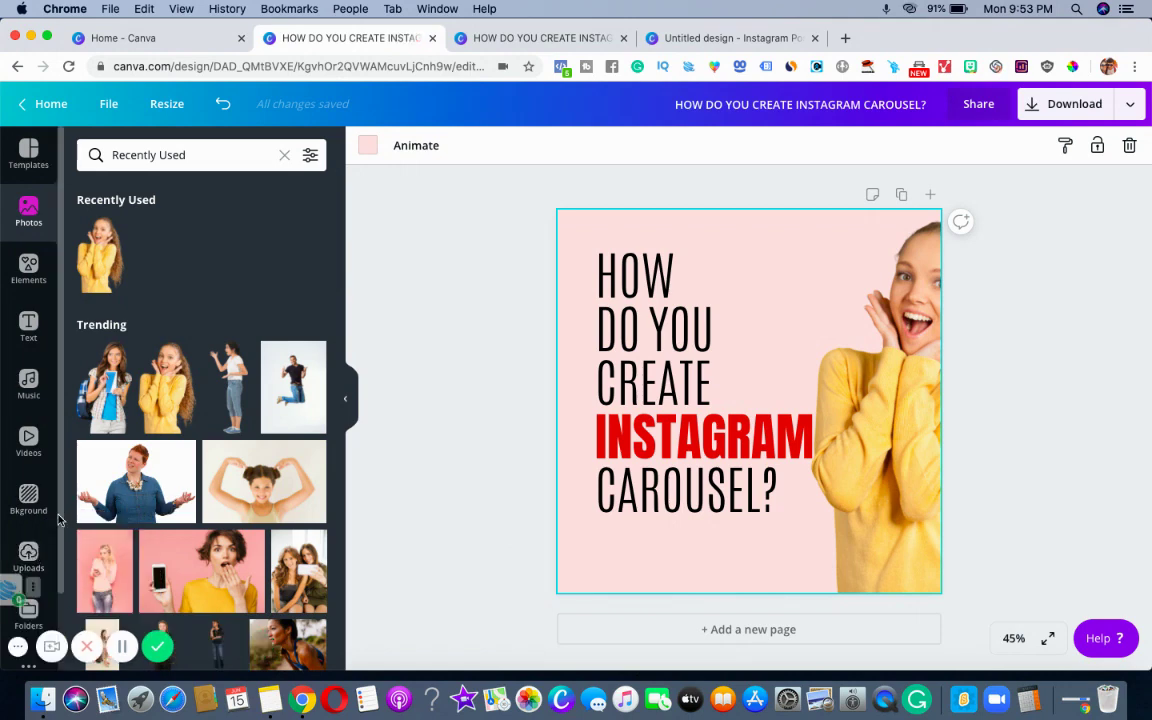
scroll(30, 520, down, 3)
click(29, 540)
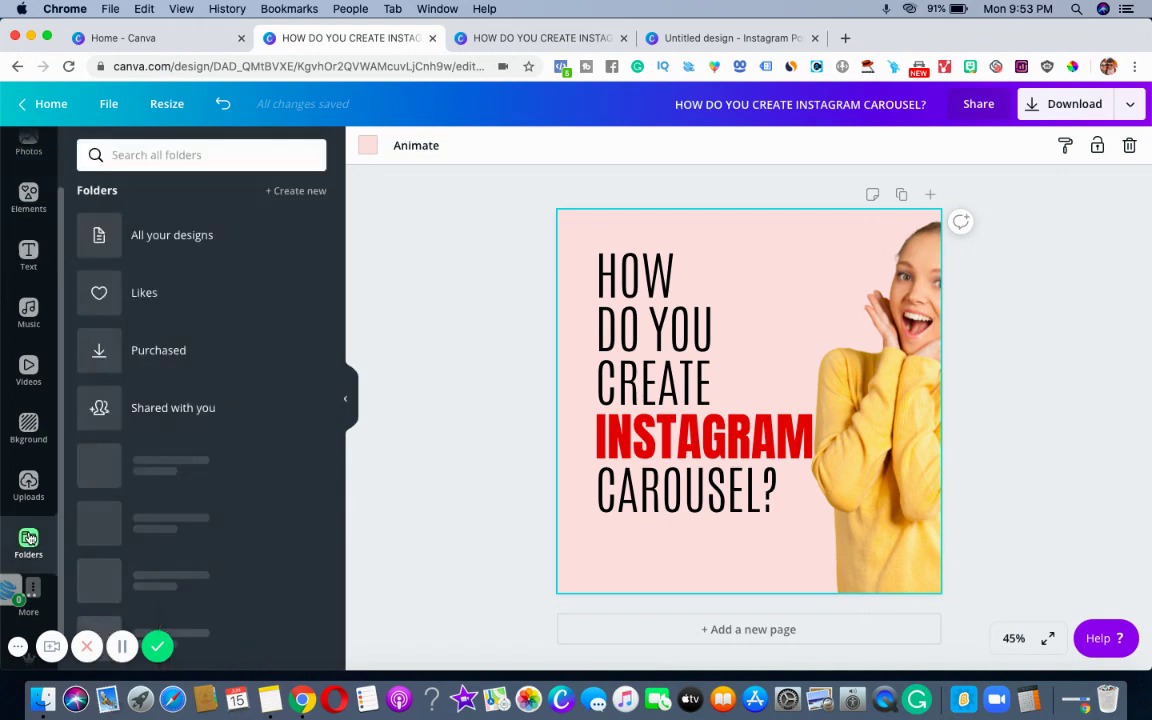
click(156, 466)
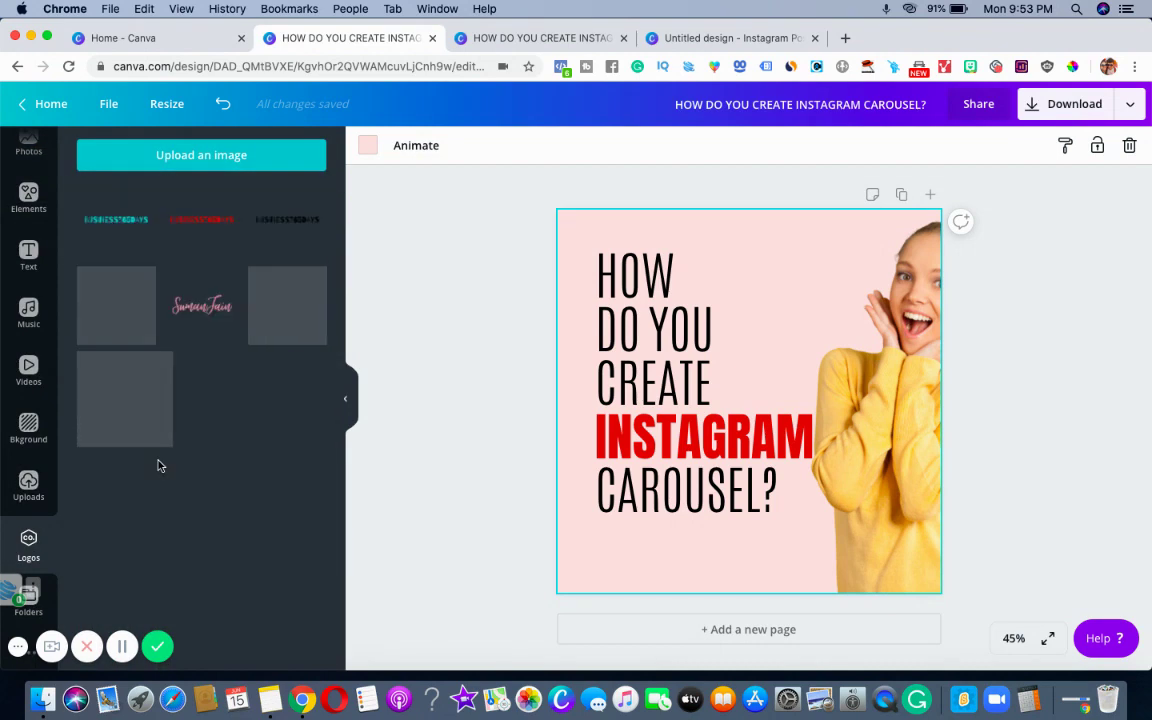
click(290, 225)
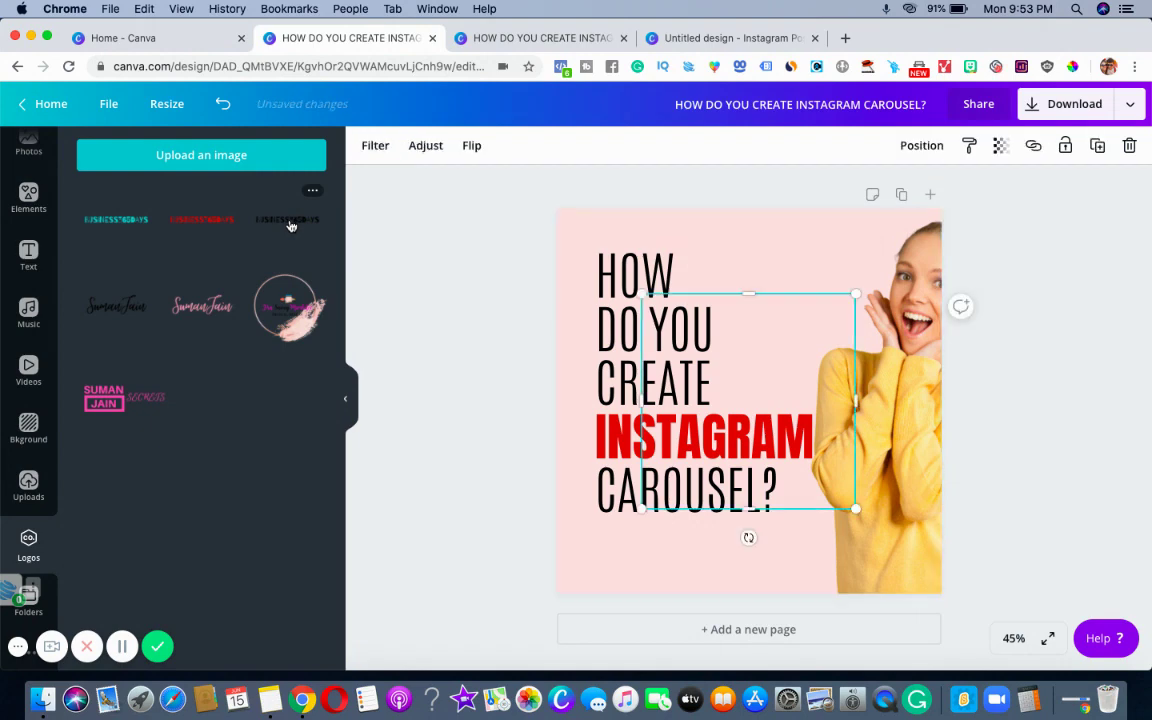
Step: Shrink the BUSINESS365DAYS logo and place it at the bottom of the page, just beside the woman's sweater
drag(771, 403, 771, 574)
drag(853, 466, 807, 527)
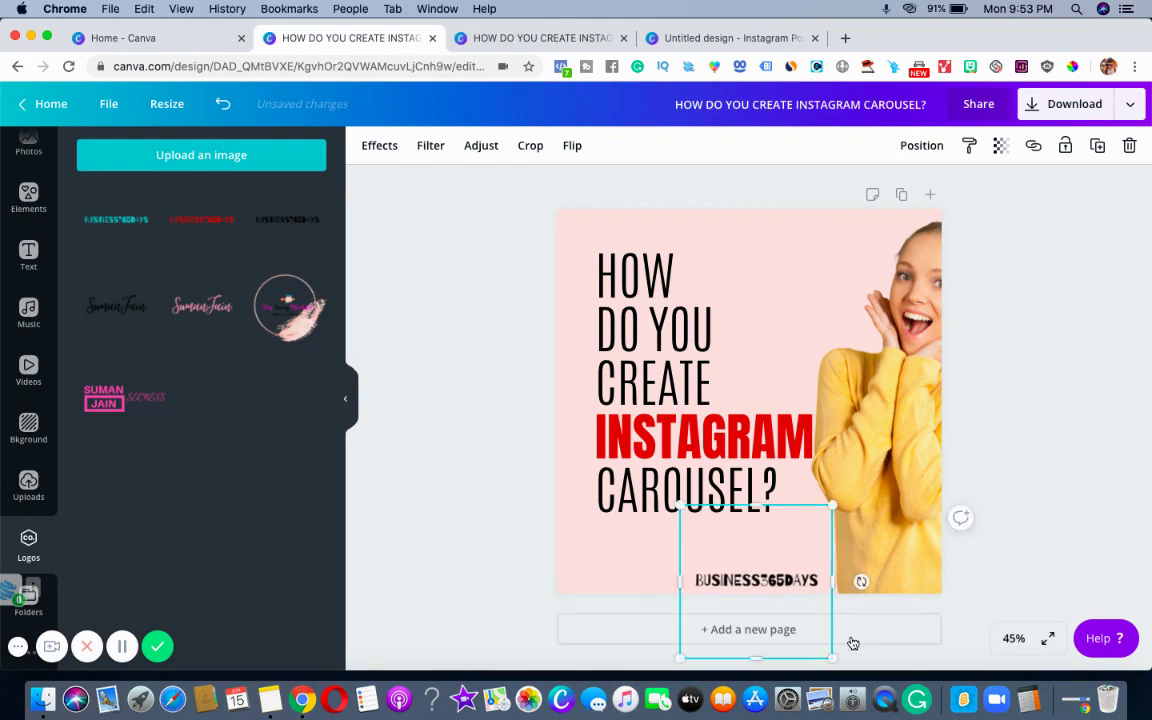
drag(831, 657, 800, 625)
drag(755, 590, 775, 599)
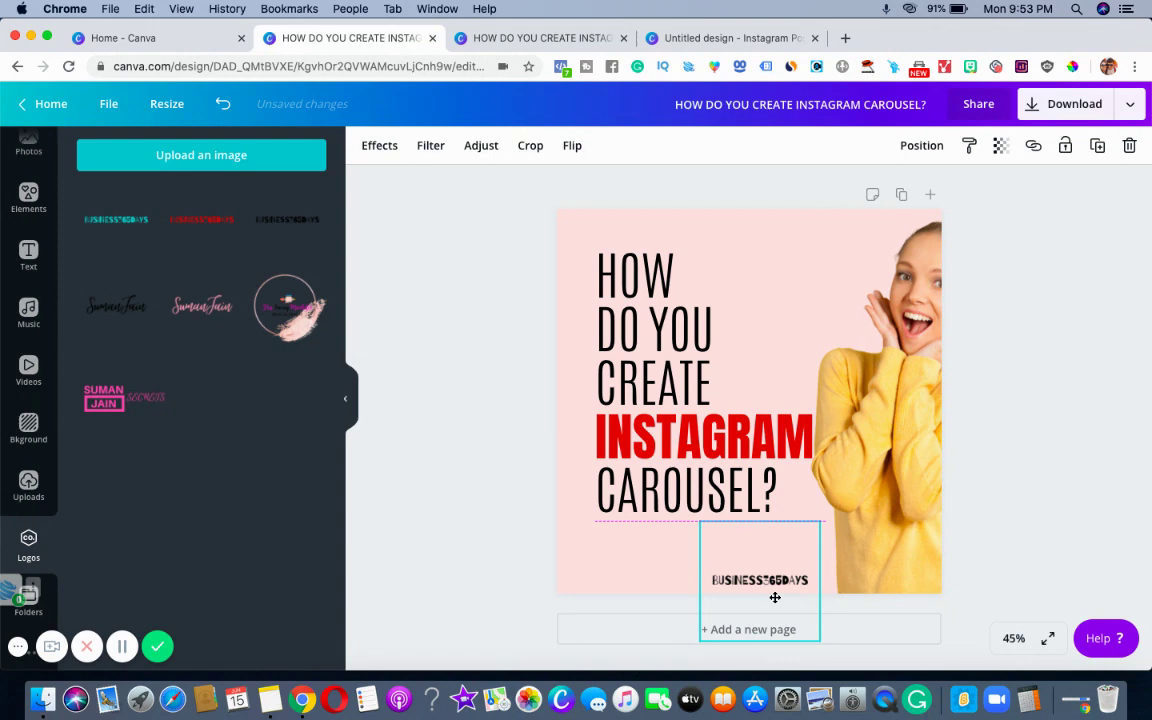
click(1070, 545)
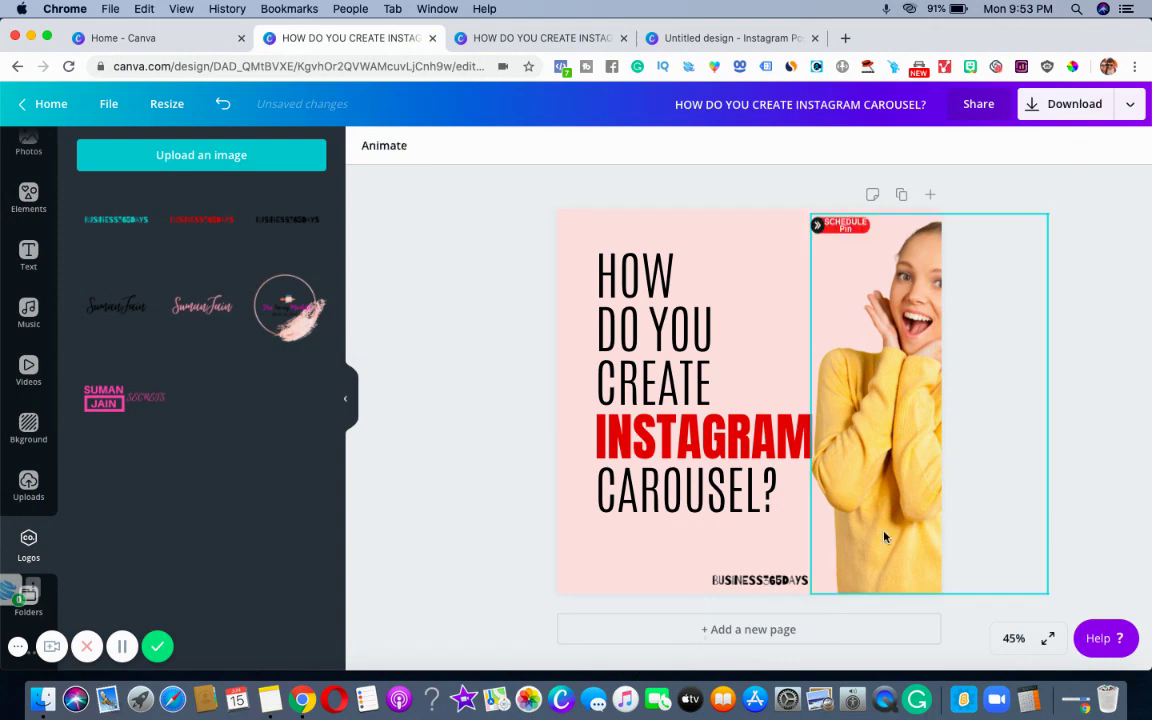
Step: Adjust the stacking position of the woman's photo on the page
click(960, 320)
click(923, 146)
click(730, 194)
click(1099, 289)
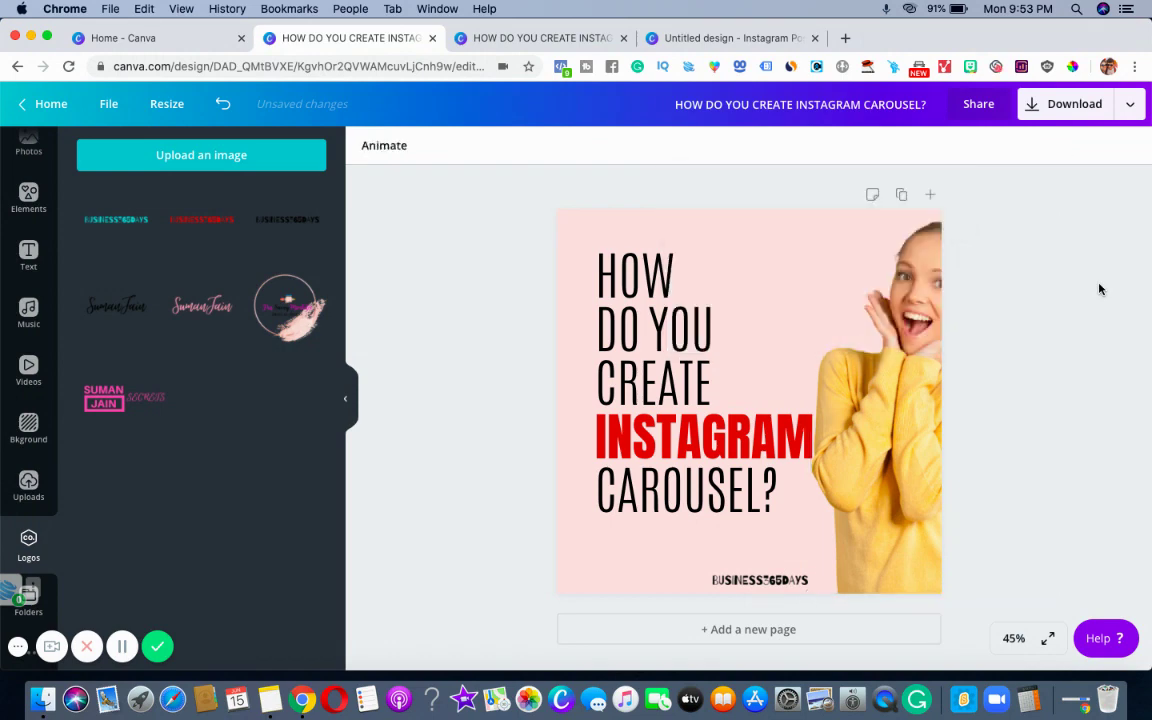
click(1022, 270)
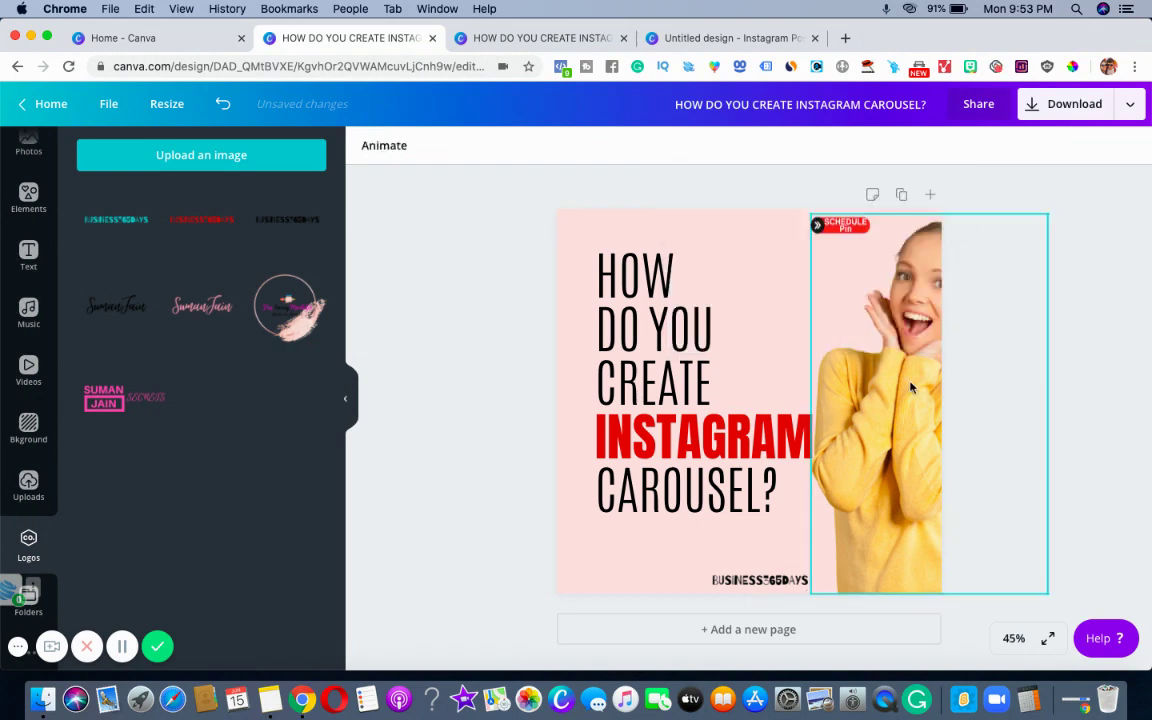
Step: Duplicate the first page and select the line "UPTO 10 CAROUSEL POST" in the Notes app for copying
click(904, 196)
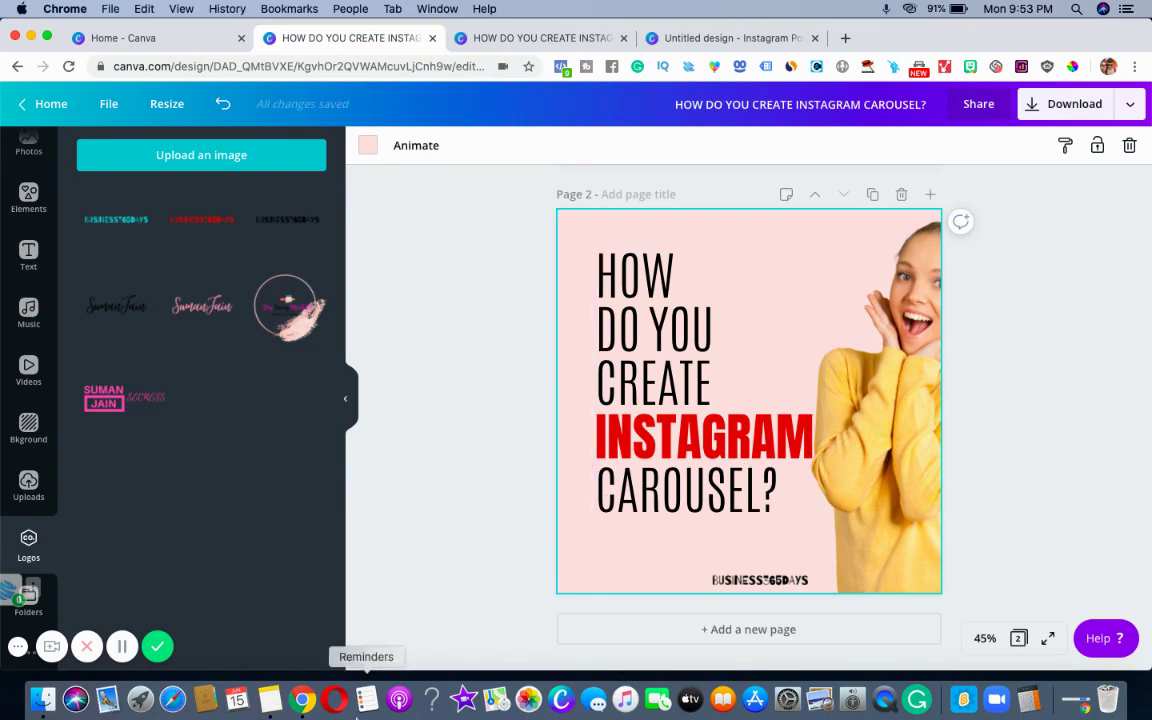
click(267, 700)
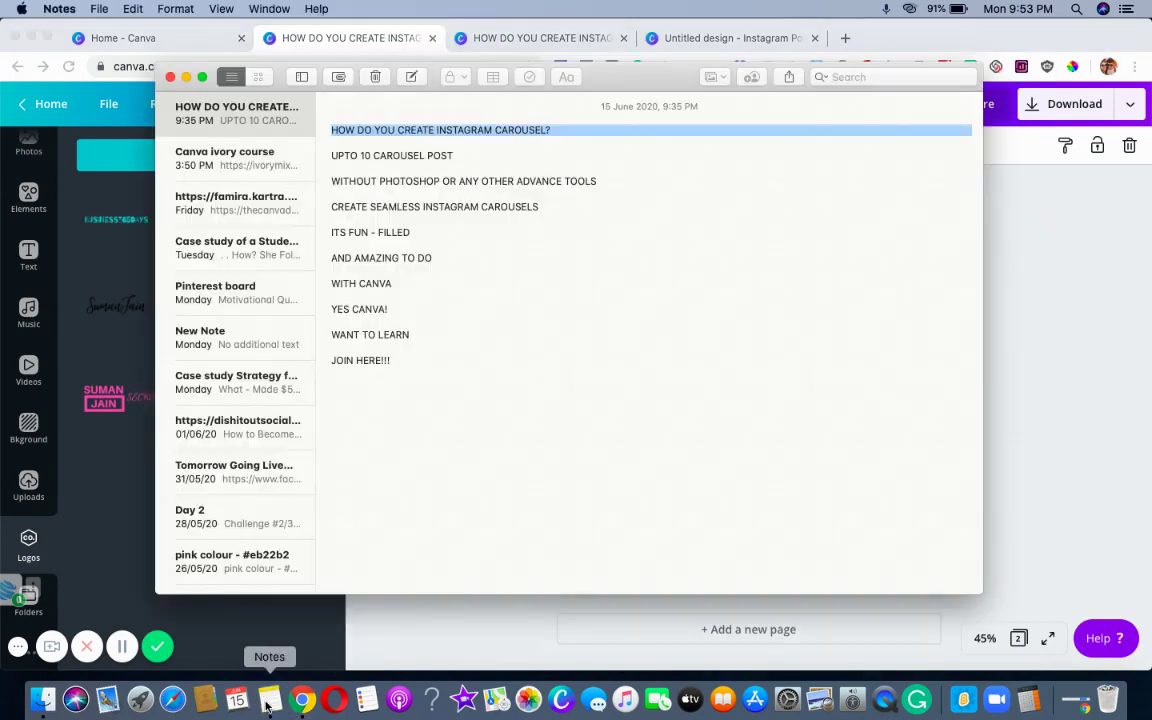
triple_click(410, 158)
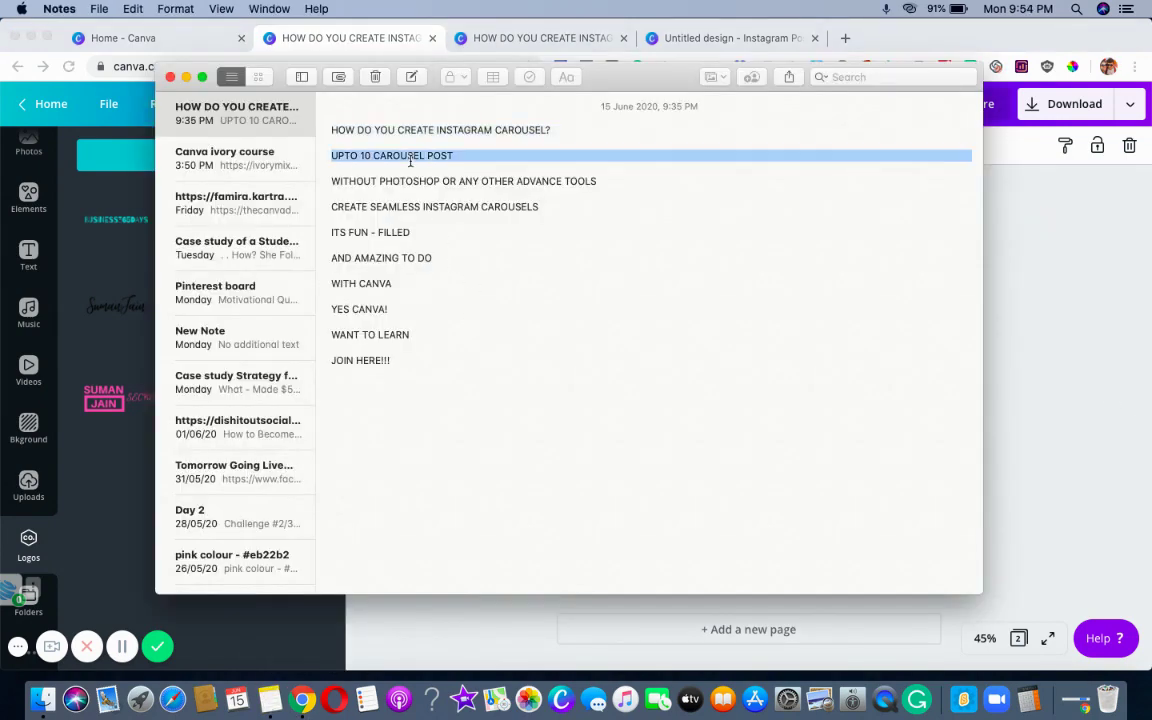
Step: Switch back to Canva and replace the entire headline on page 2 with the copied text "UPTO 10 CAROUSEL POST"
click(1134, 340)
click(694, 507)
drag(598, 495, 783, 496)
click(805, 496)
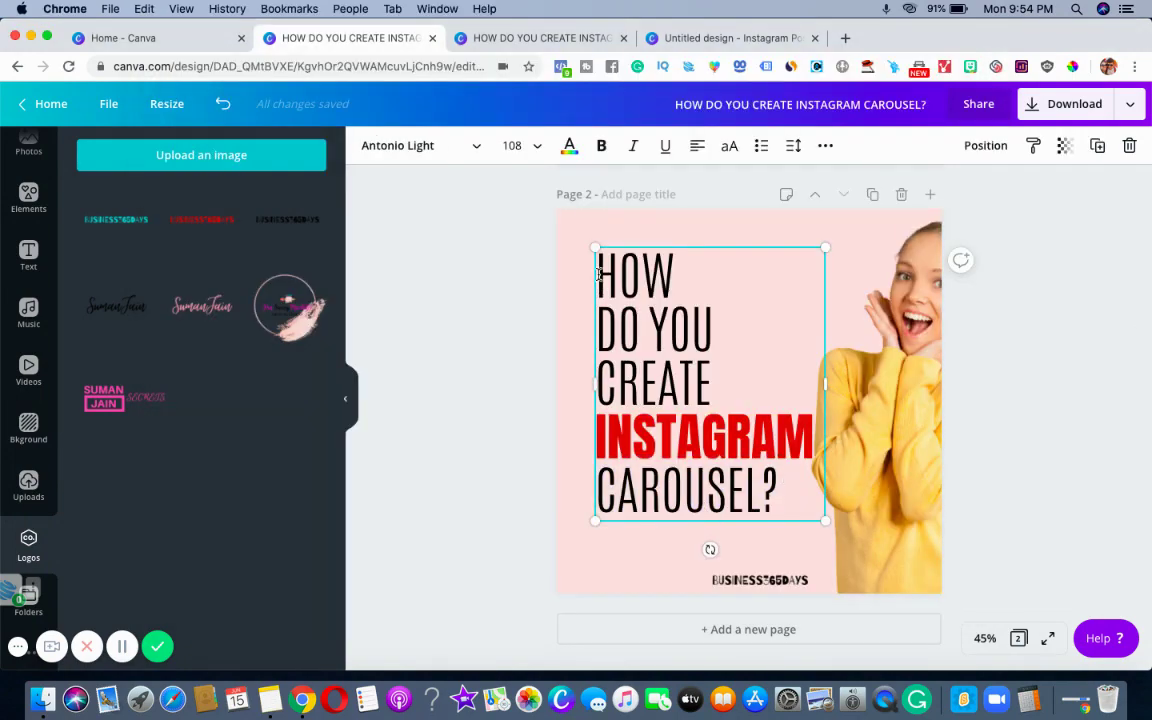
drag(601, 275, 798, 487)
key(BackSpace)
key(super+v)
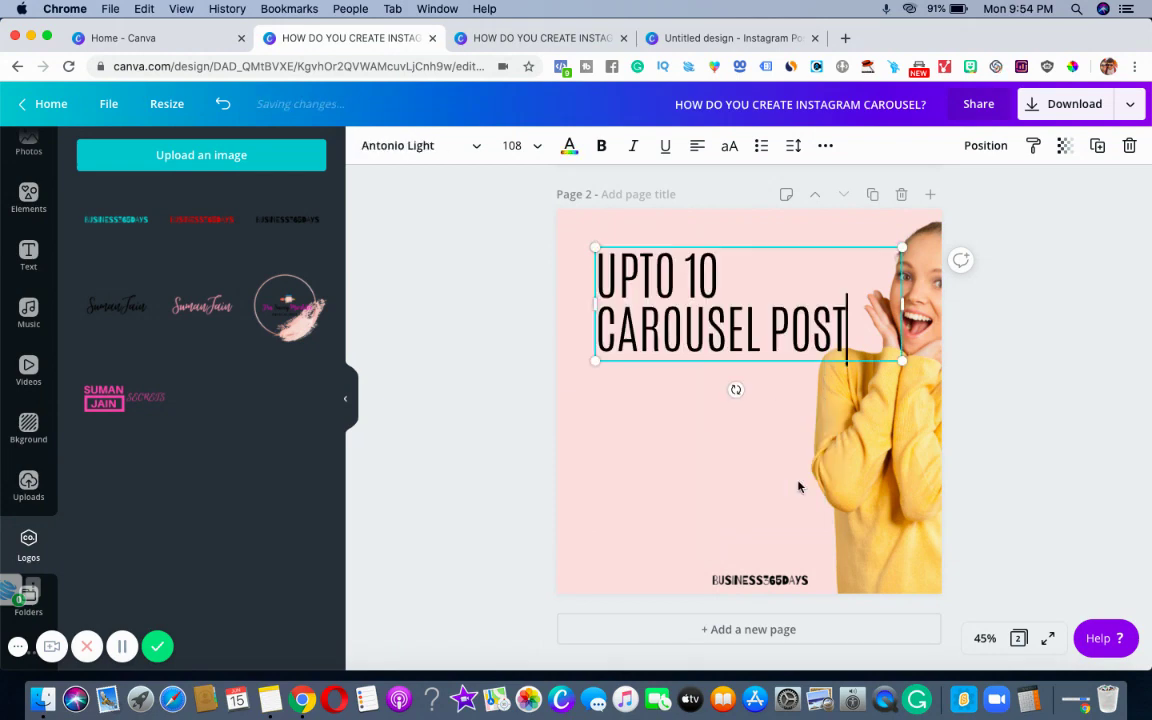
Step: Rearrange the page 2 headline into three lines reading "UPTO", "10 POST" and "CAROUSEL"
click(683, 276)
key(Return)
click(641, 330)
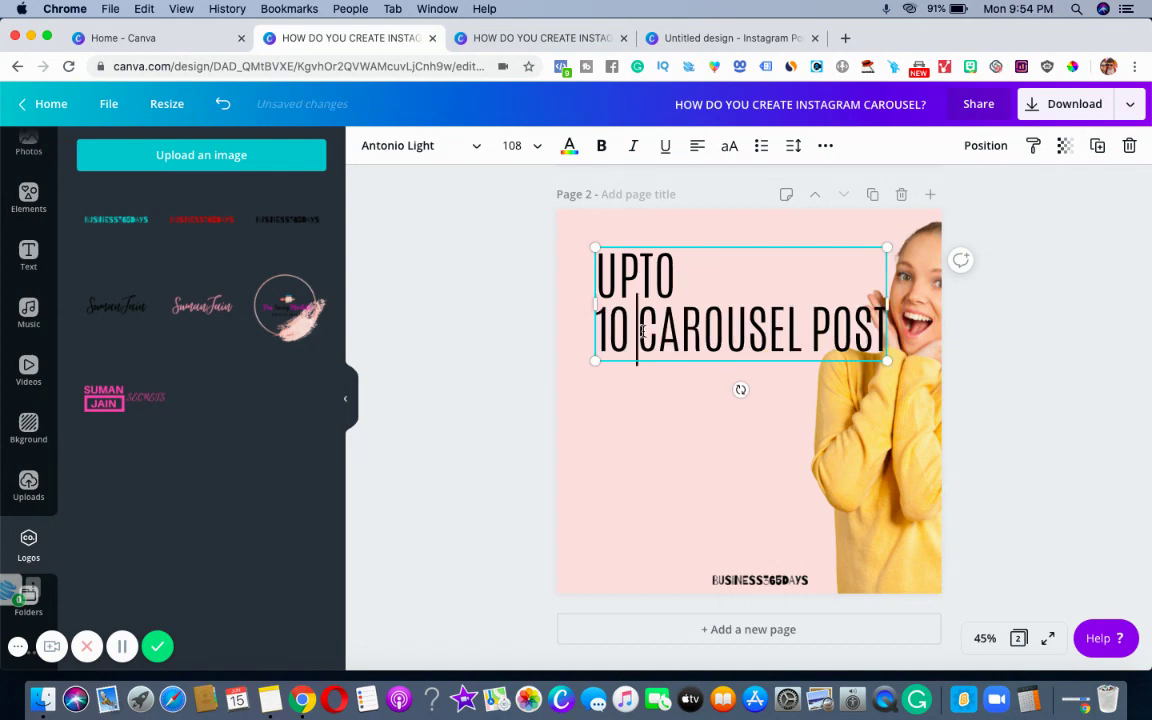
key(Return)
drag(770, 385, 840, 390)
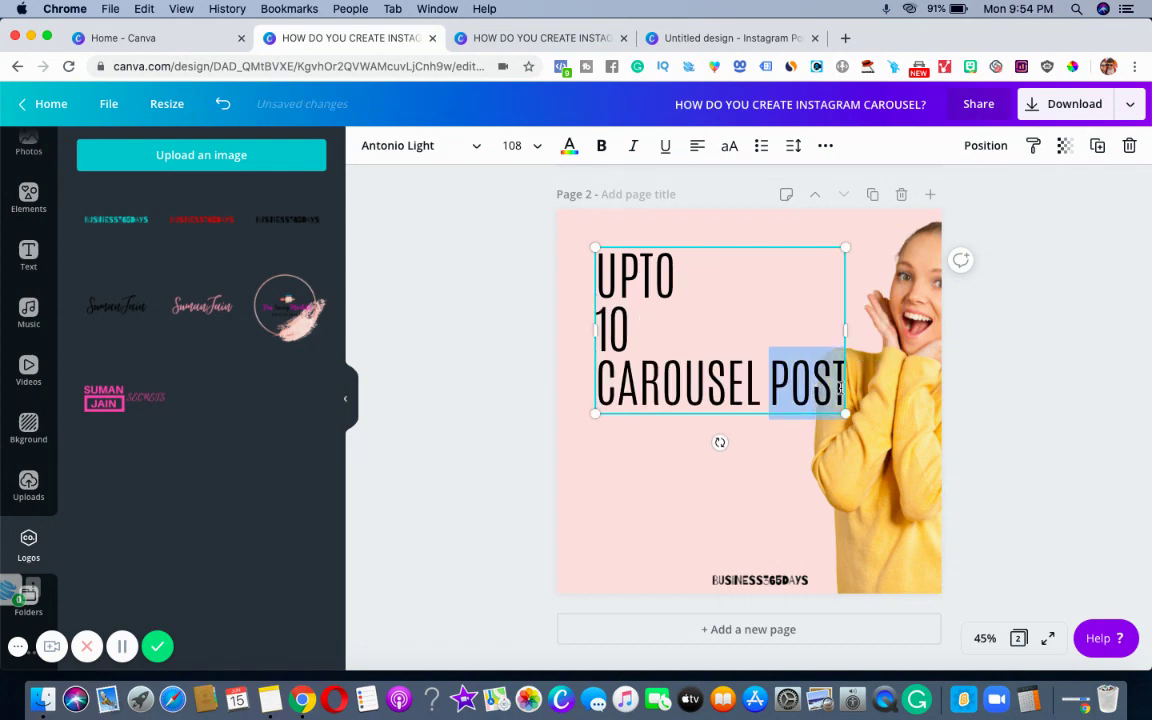
key(BackSpace)
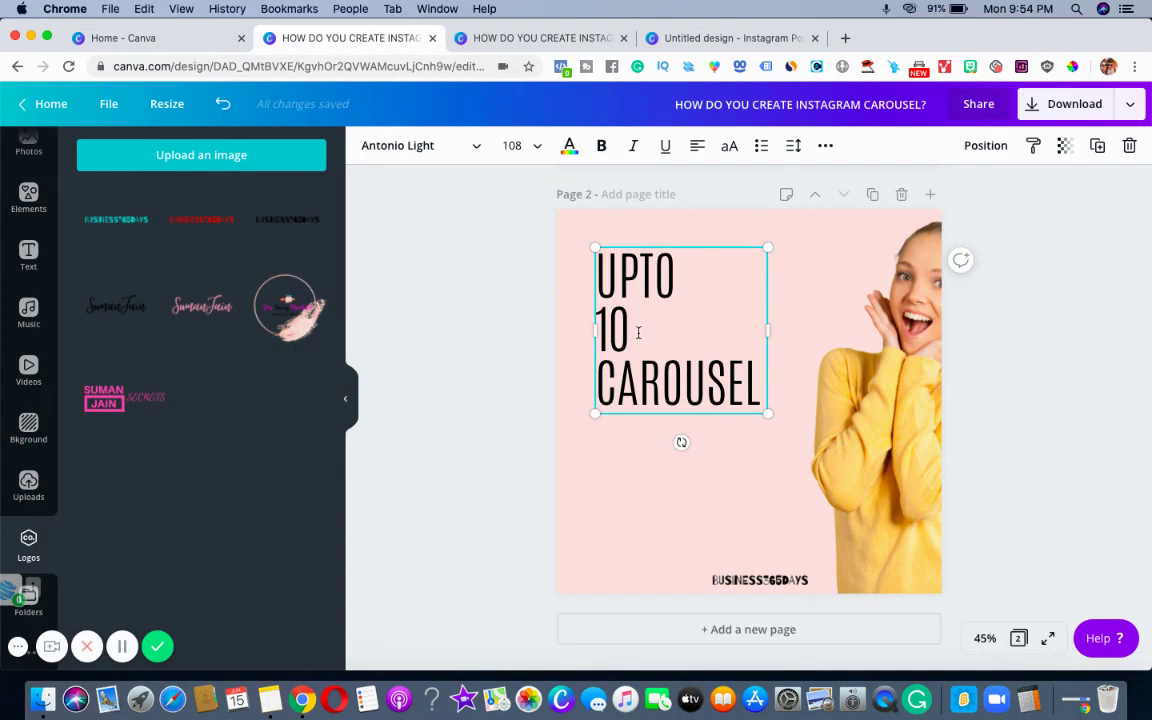
text(POST)
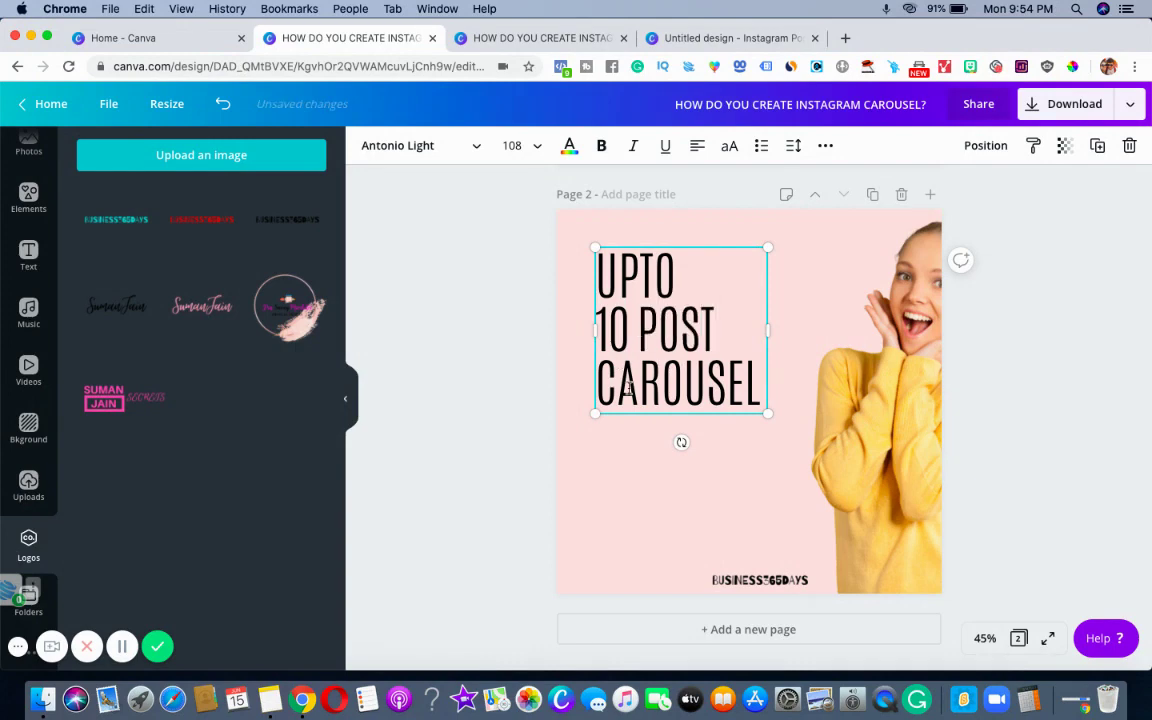
Step: Scale the page 2 headline up to font size 144, filling the space beside the woman's photo
click(729, 438)
click(765, 407)
drag(768, 413, 801, 491)
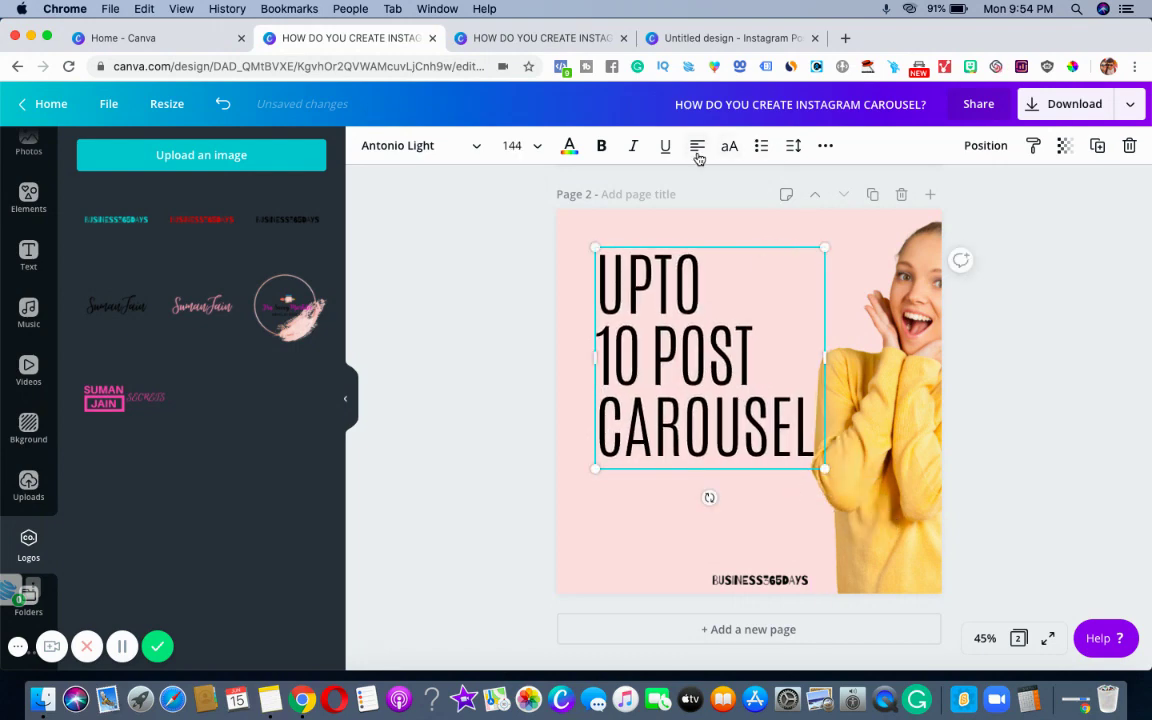
Step: Move the page 2 headline down out of the way and shift the woman's photo across the page's left edge, continuing the image from page 1
drag(748, 405, 838, 620)
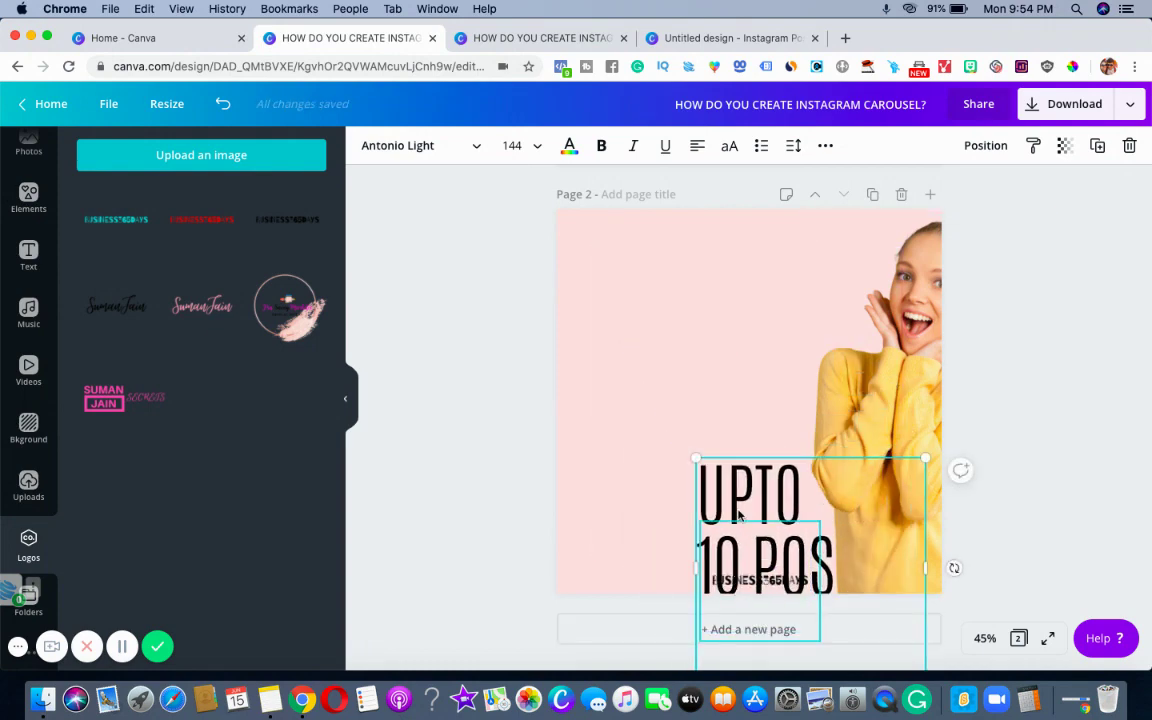
drag(739, 514, 582, 501)
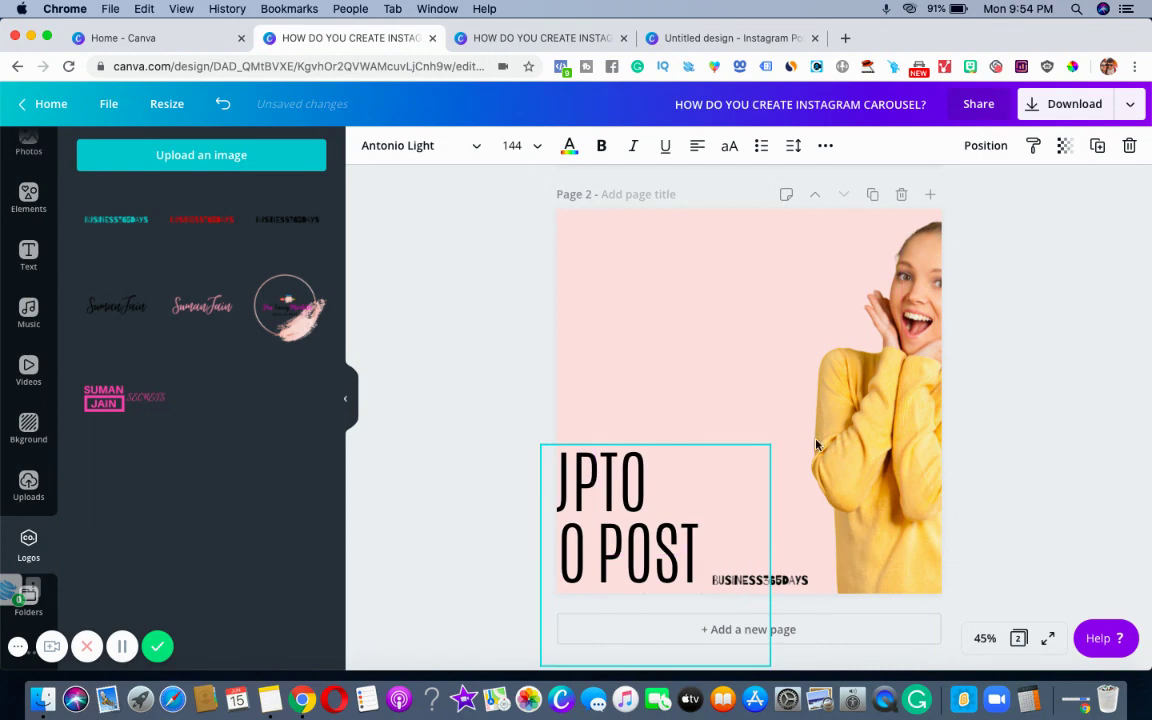
click(868, 443)
drag(843, 405, 597, 409)
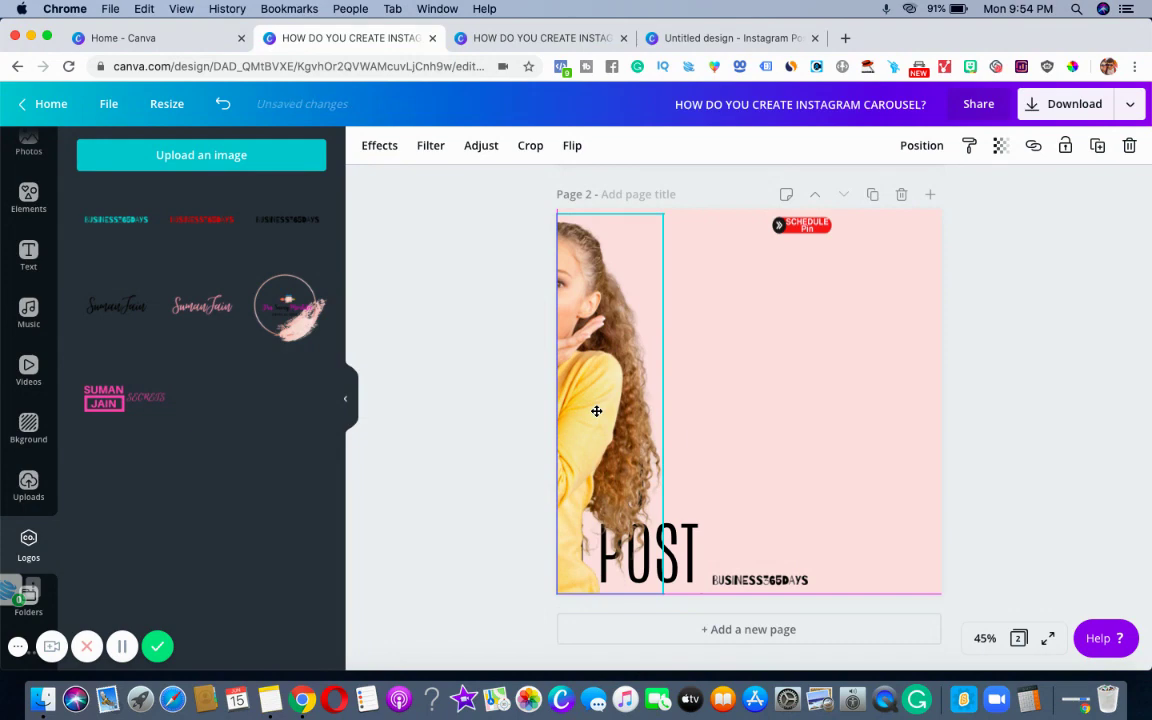
Step: Place the headline to the right of the woman's hair on page 2 and enlarge it to font size 157
drag(686, 543, 819, 384)
drag(668, 284, 648, 265)
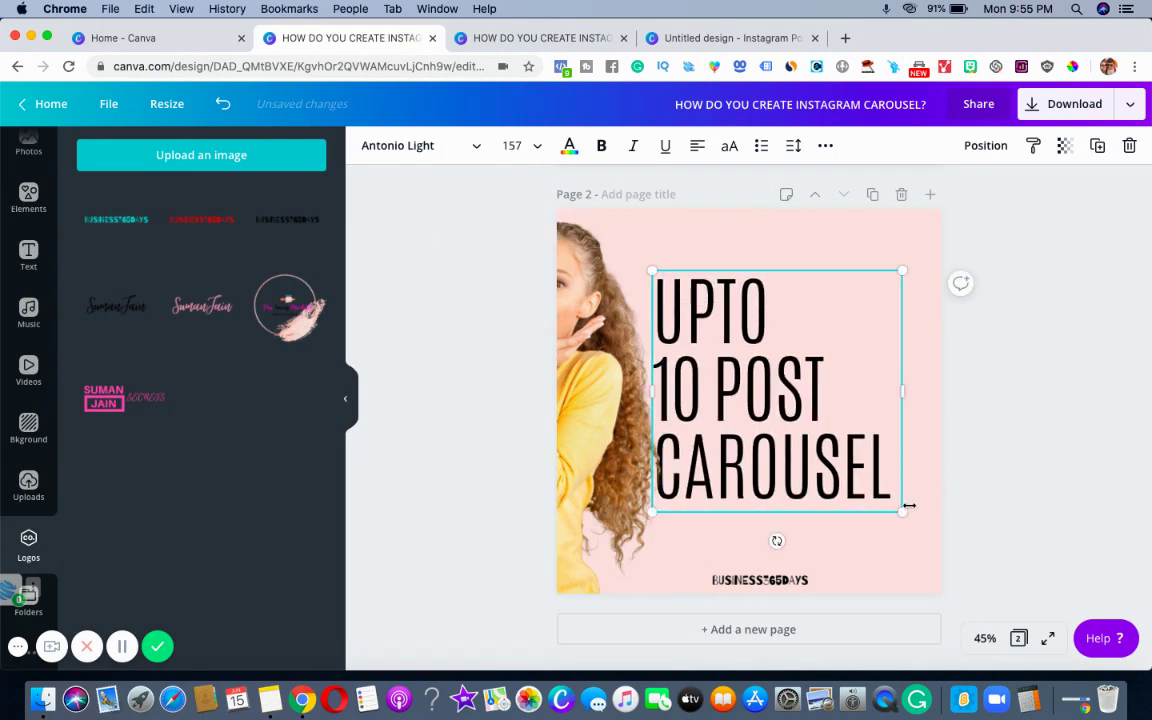
mouse_move(904, 514)
mouse_down()
mouse_move(909, 522)
mouse_move(902, 512)
mouse_up()
Step: Right-align all three lines of the page 2 headline
click(696, 148)
click(697, 148)
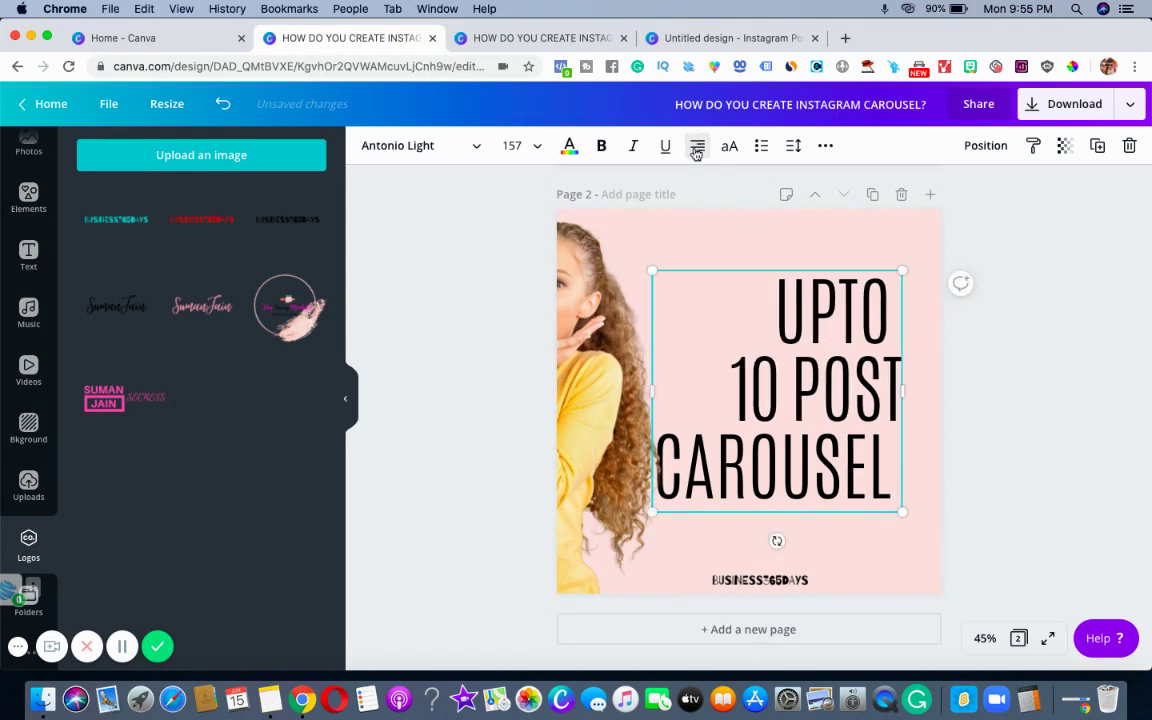
click(765, 303)
double_click(765, 303)
click(770, 308)
drag(774, 308, 868, 430)
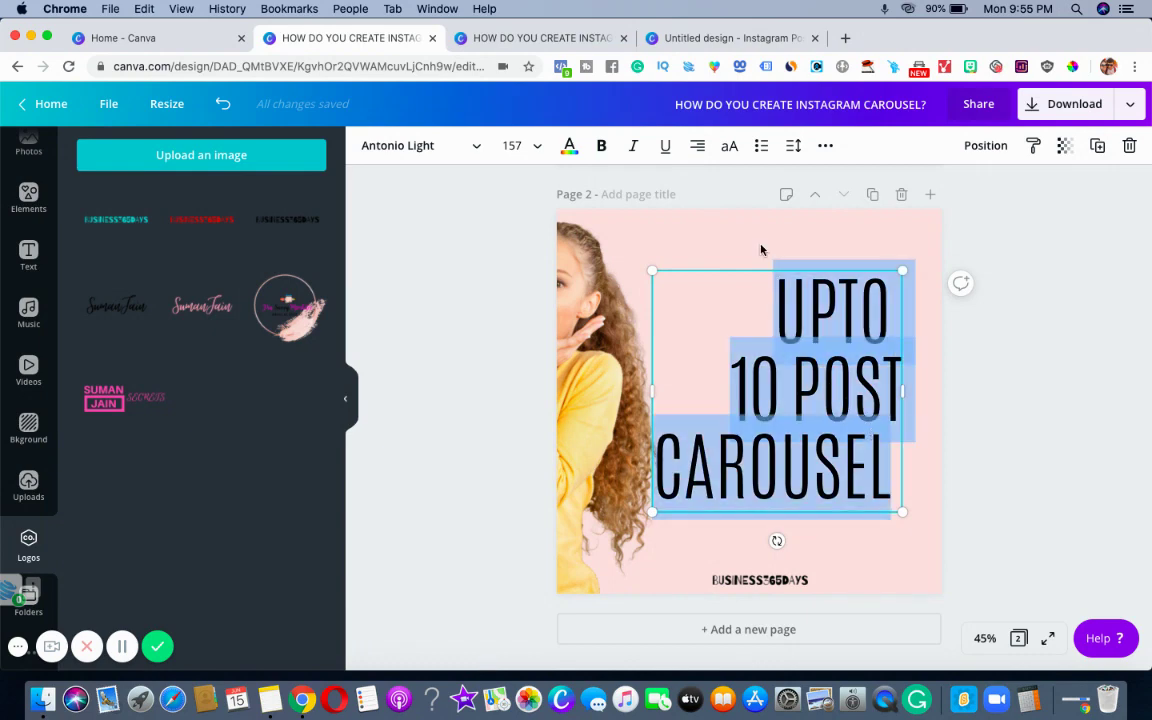
click(696, 147)
click(696, 147)
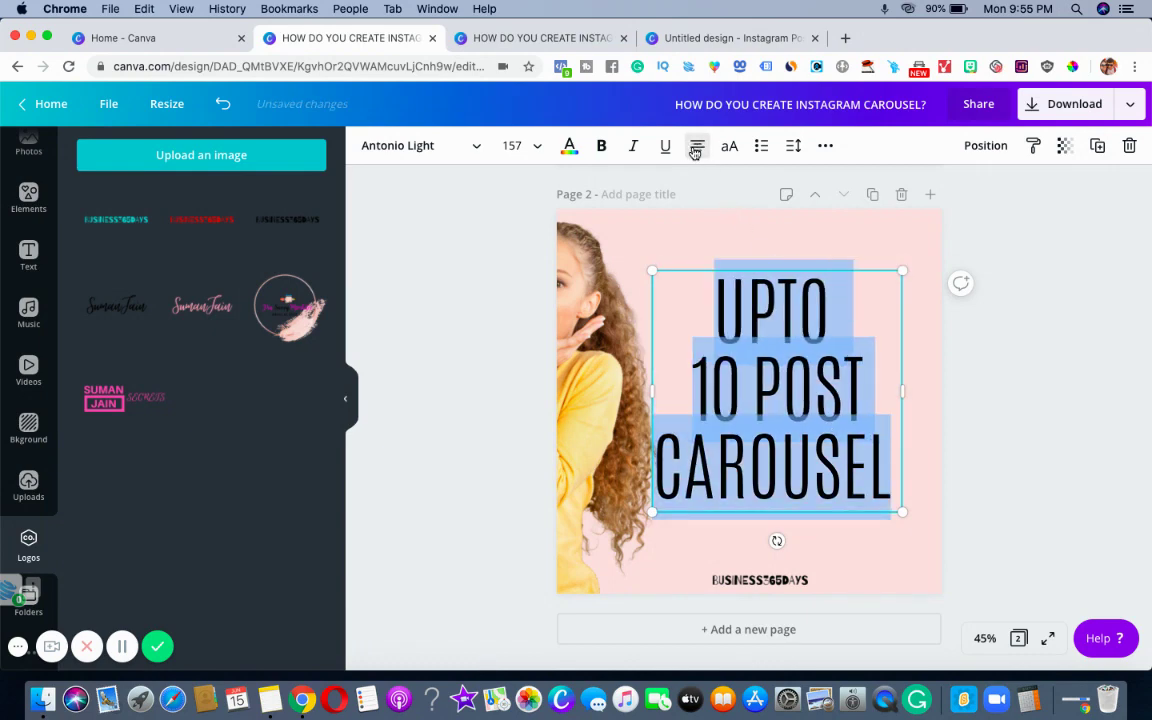
click(696, 147)
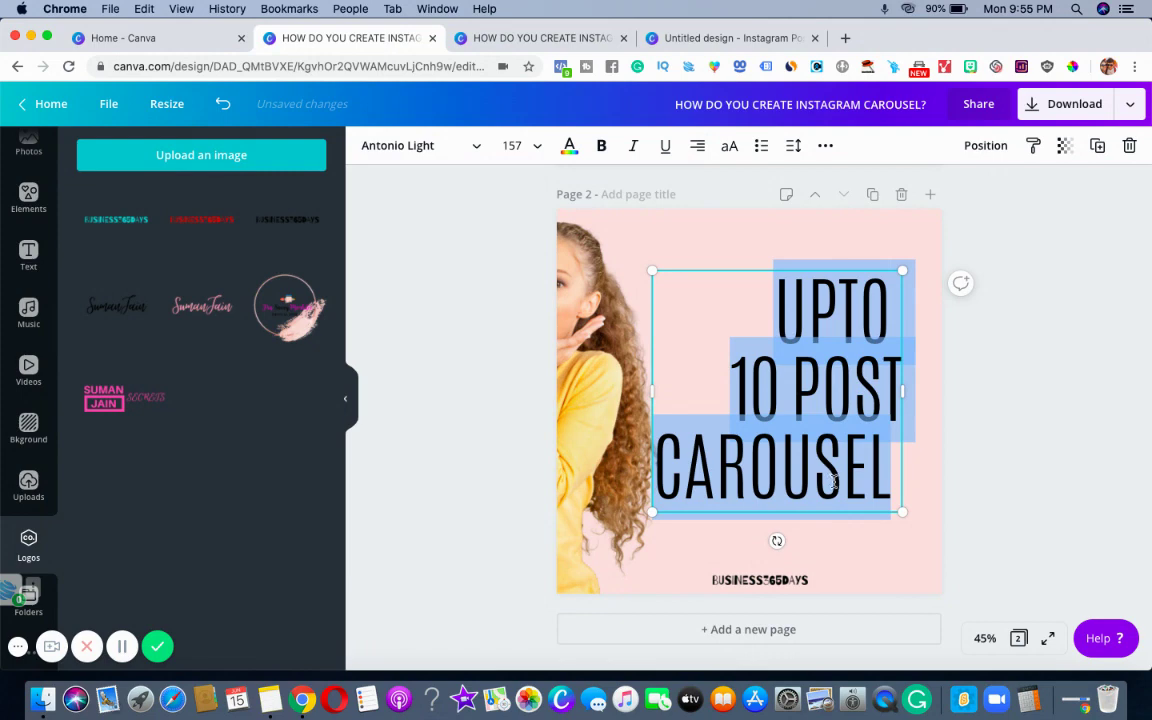
Step: Widen the page 2 headline's text box slightly toward the woman's photo, lining CAROUSEL up with the right edge of "10 POST"
click(777, 540)
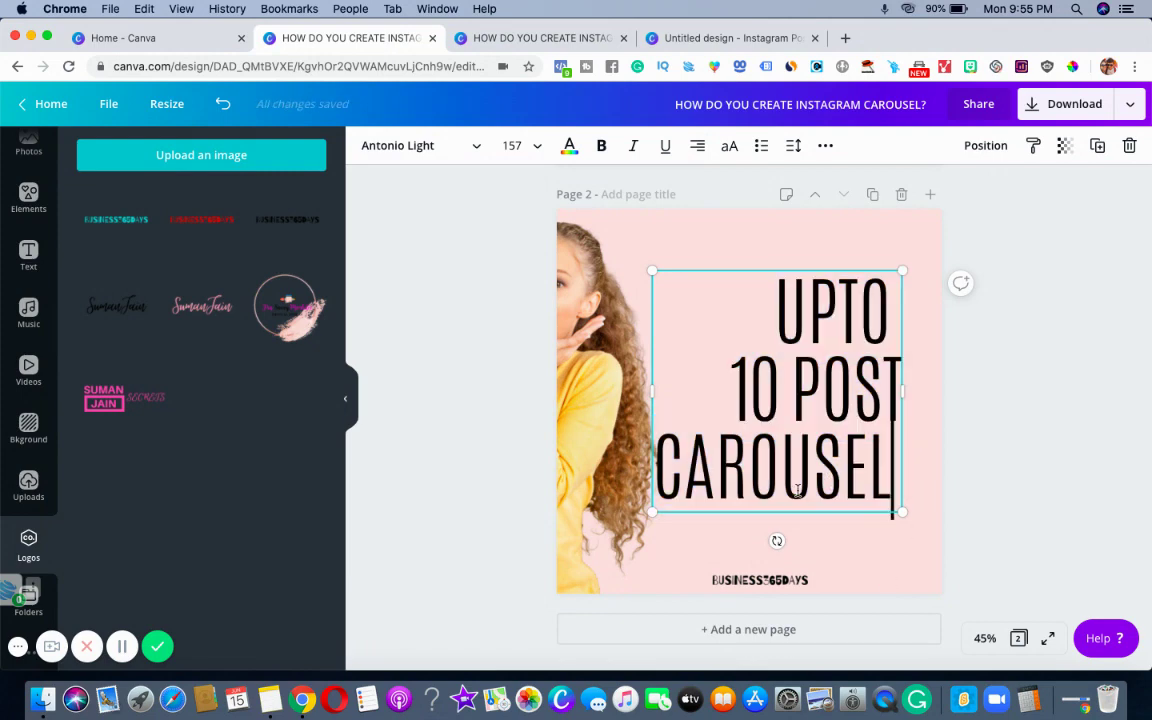
click(656, 480)
drag(652, 392, 645, 396)
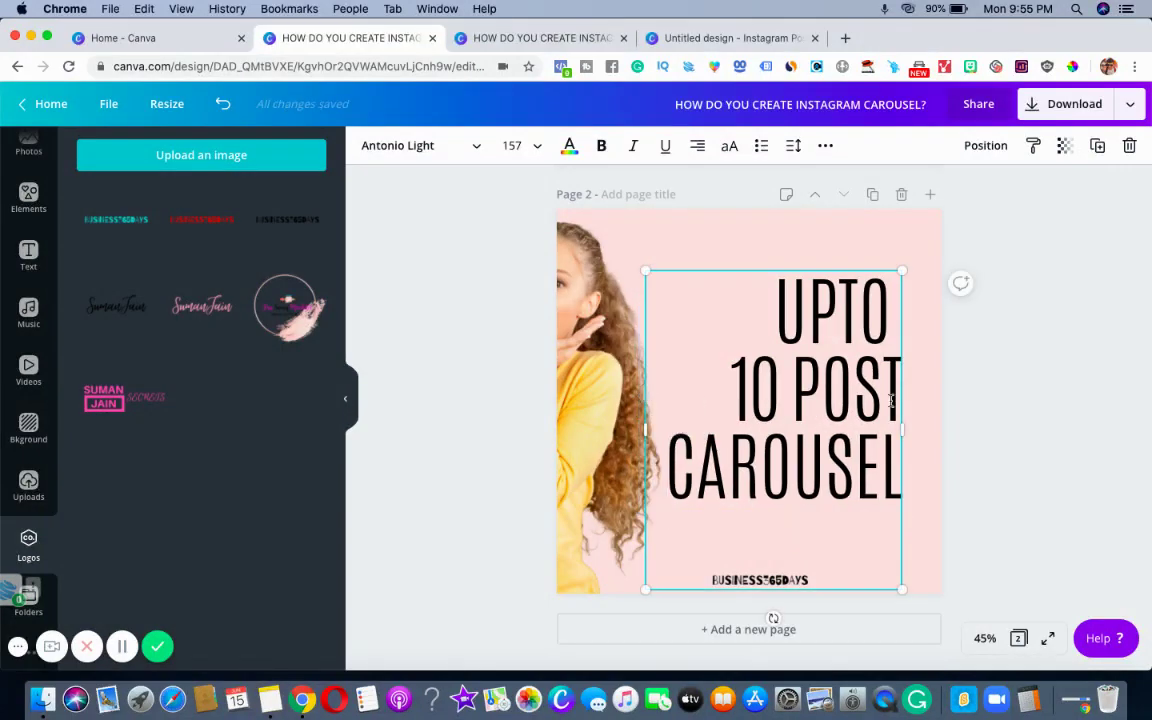
click(1047, 503)
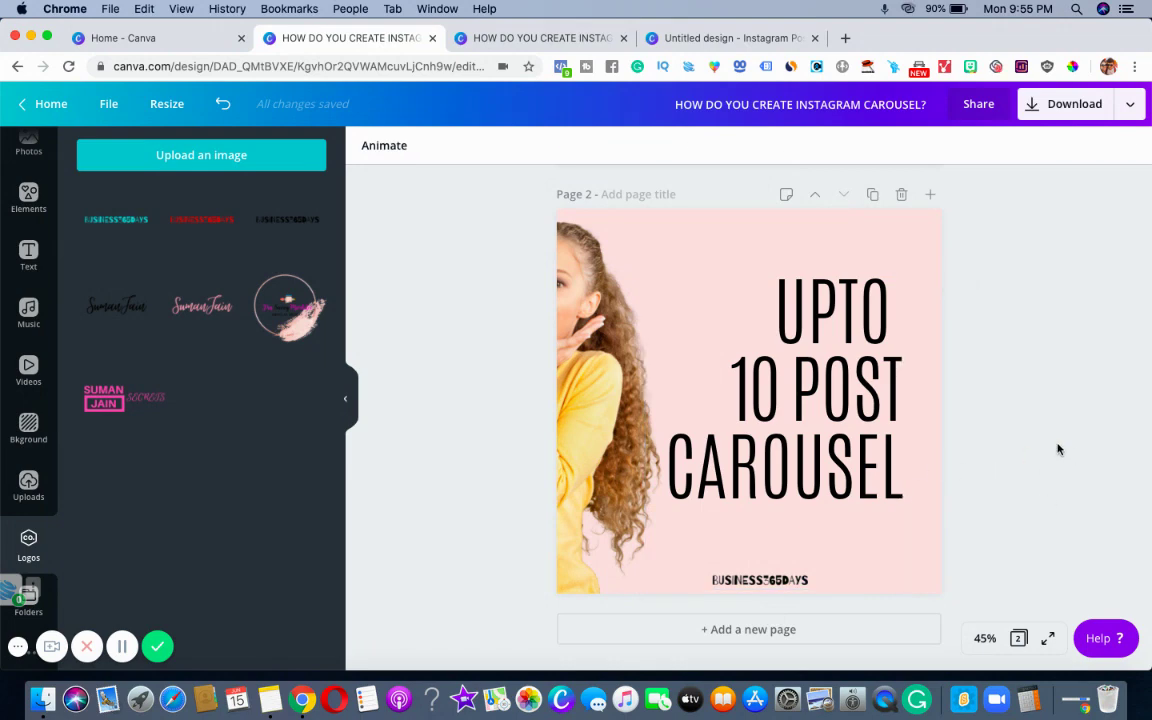
Step: Color the word CAROUSEL in the page 2 headline red
click(830, 466)
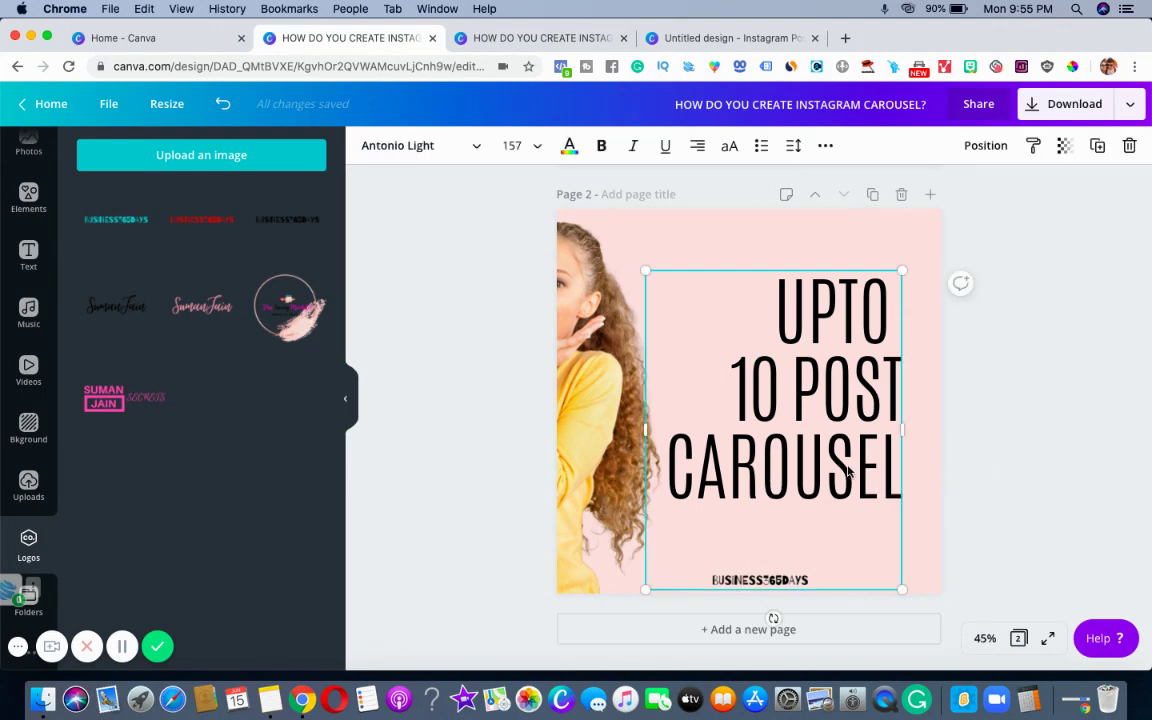
double_click(830, 466)
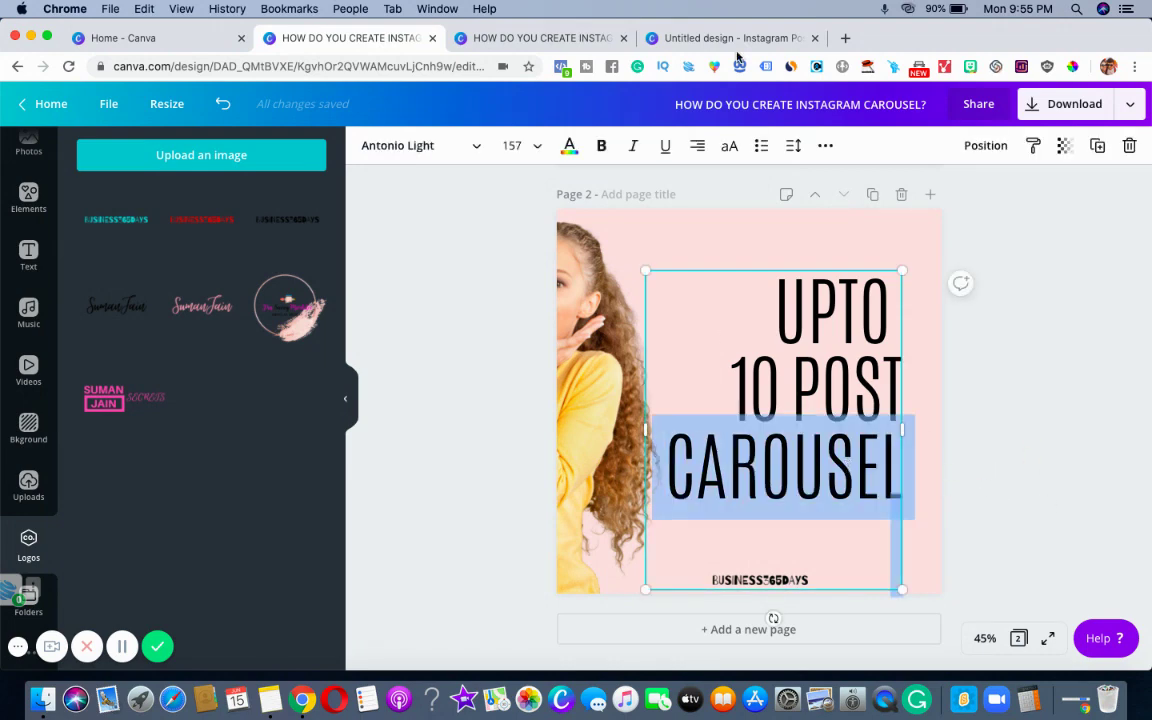
click(569, 147)
click(145, 310)
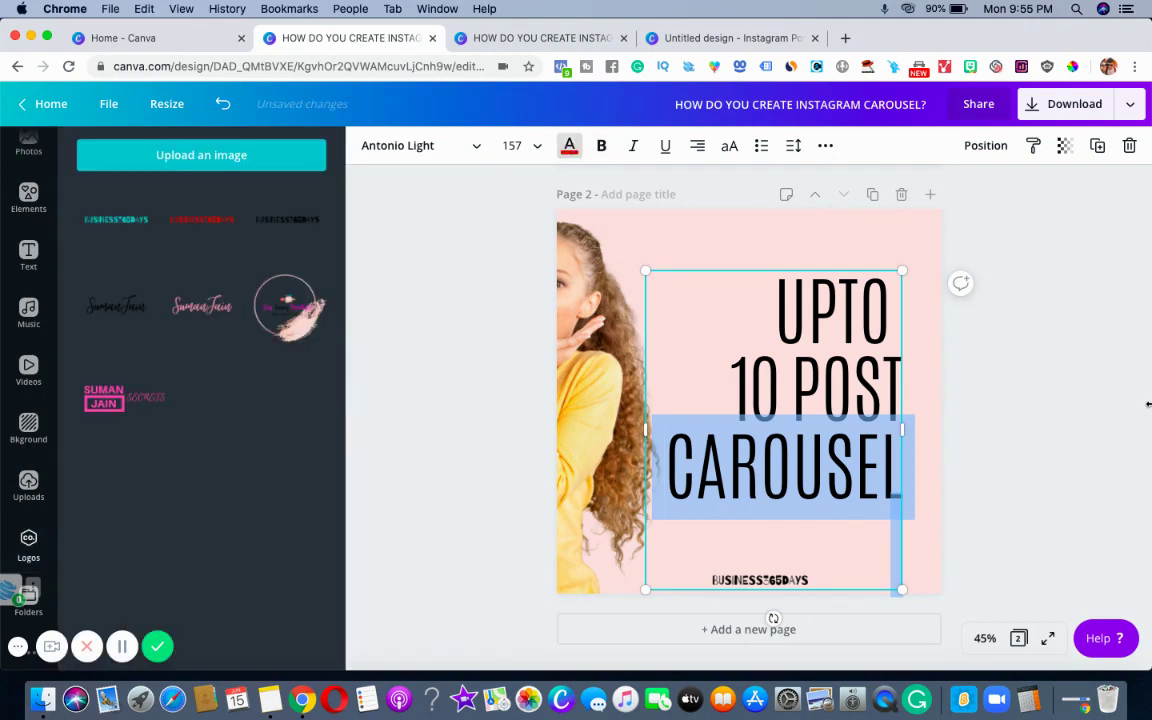
click(1099, 497)
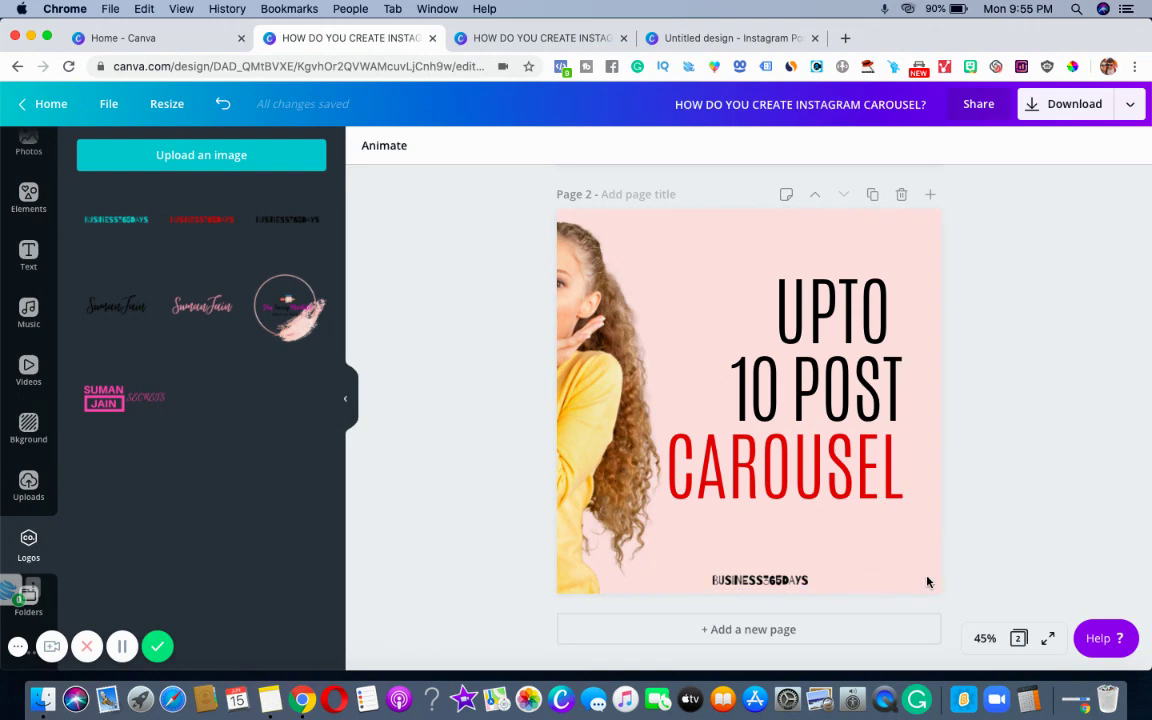
Step: Search the elements for "swipe" and insert the solid pointing-hand graphic with a right-pointing arrow on page 1
scroll(1076, 492, up, 10)
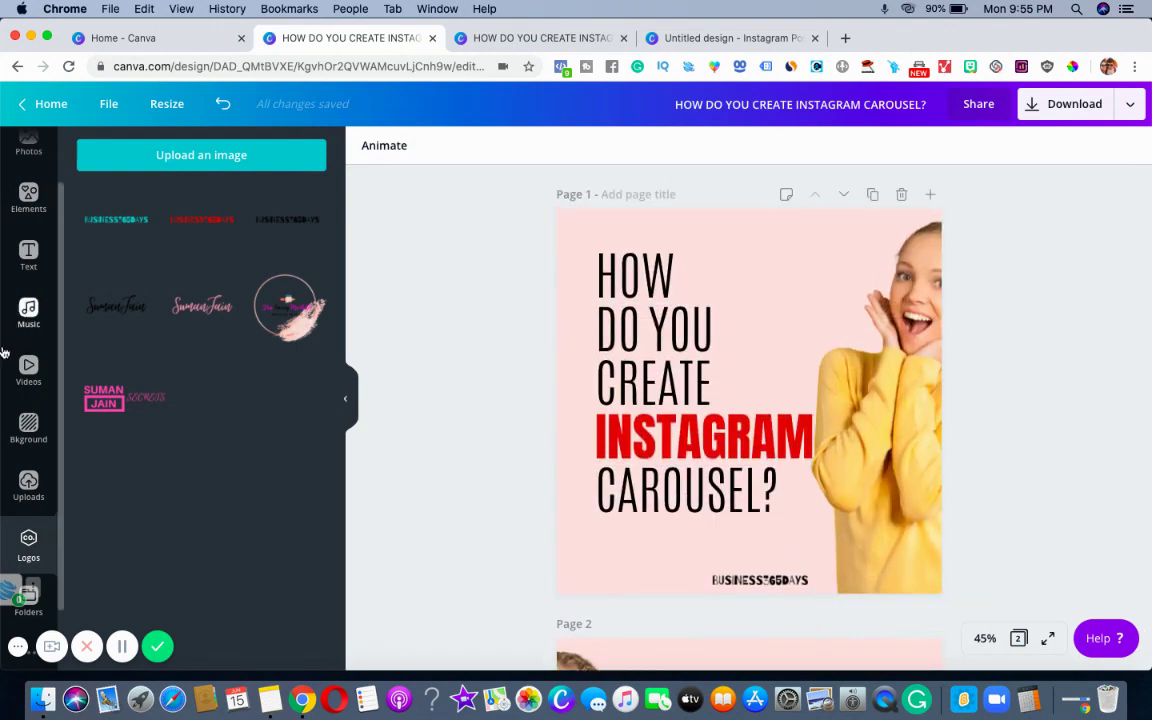
click(29, 200)
click(188, 157)
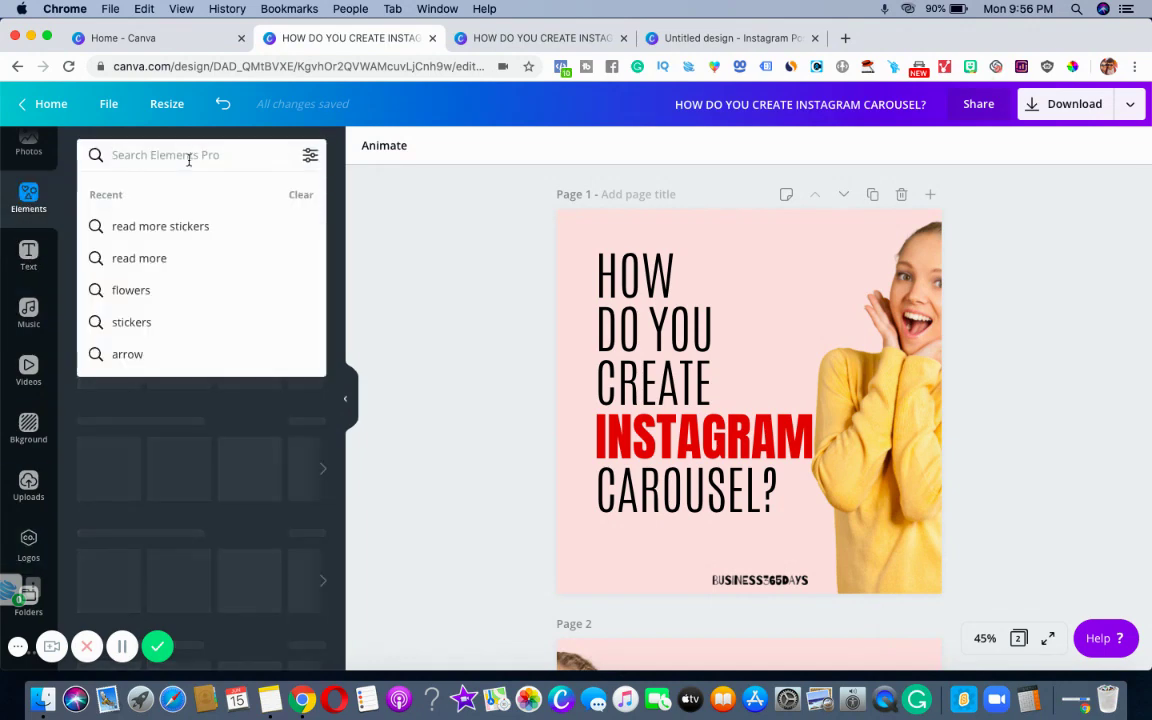
text(swi)
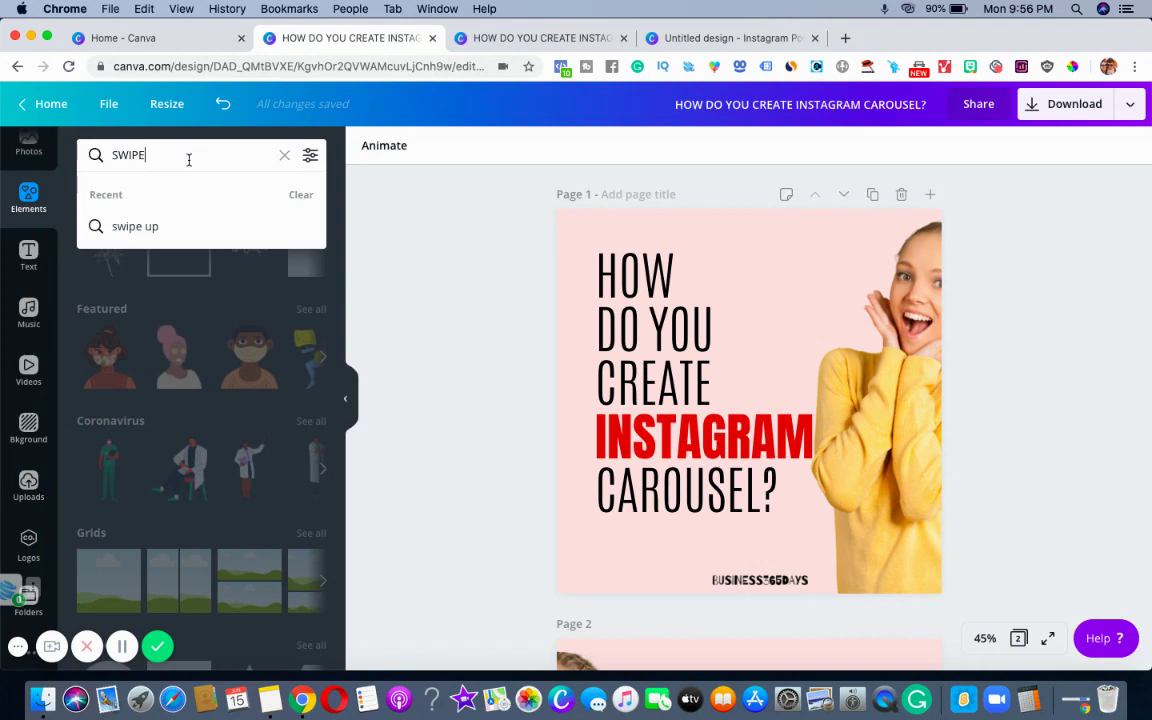
click(150, 226)
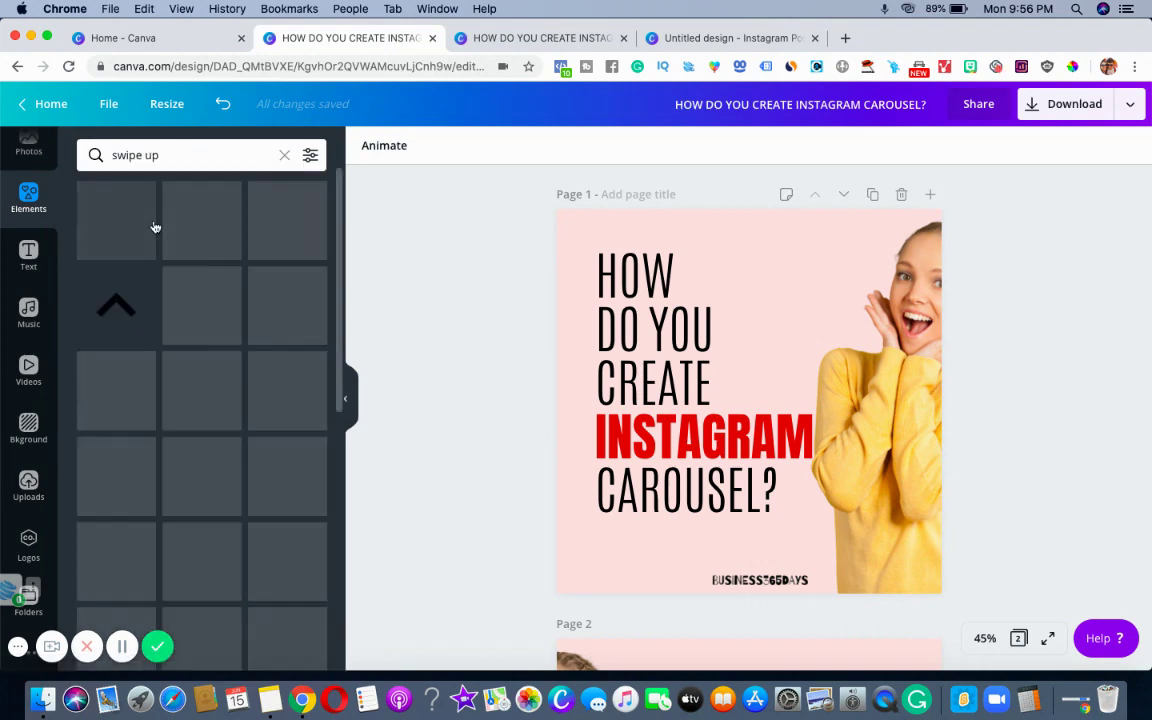
click(193, 160)
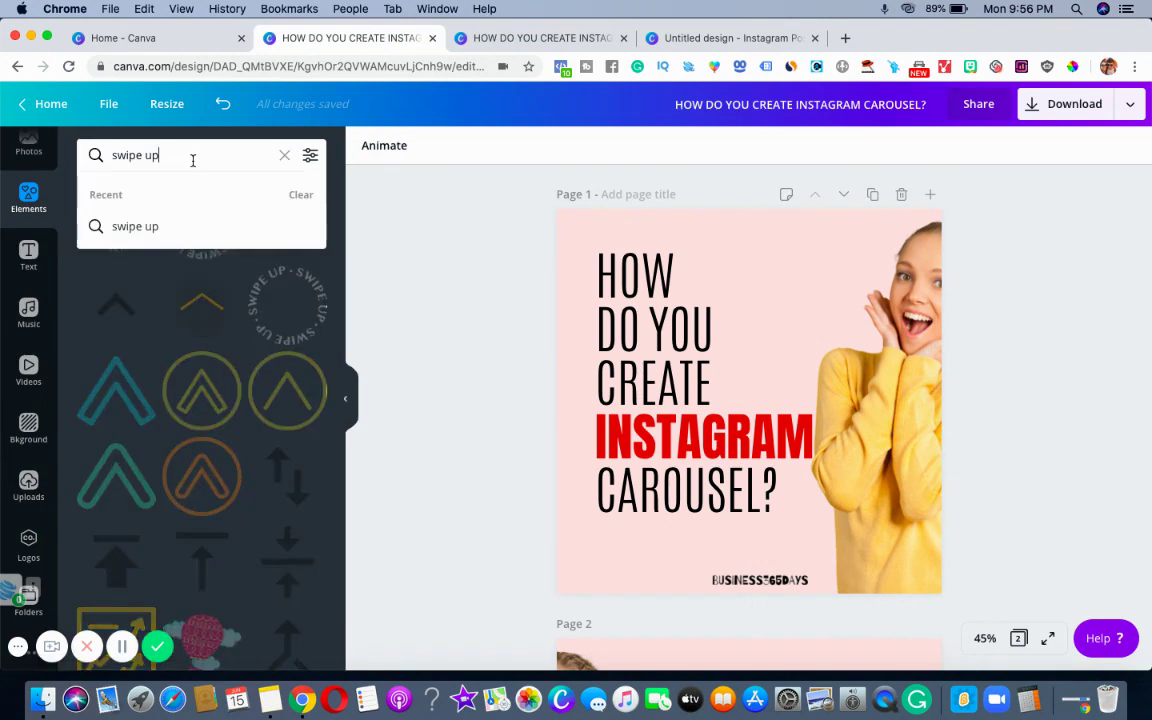
key(Return)
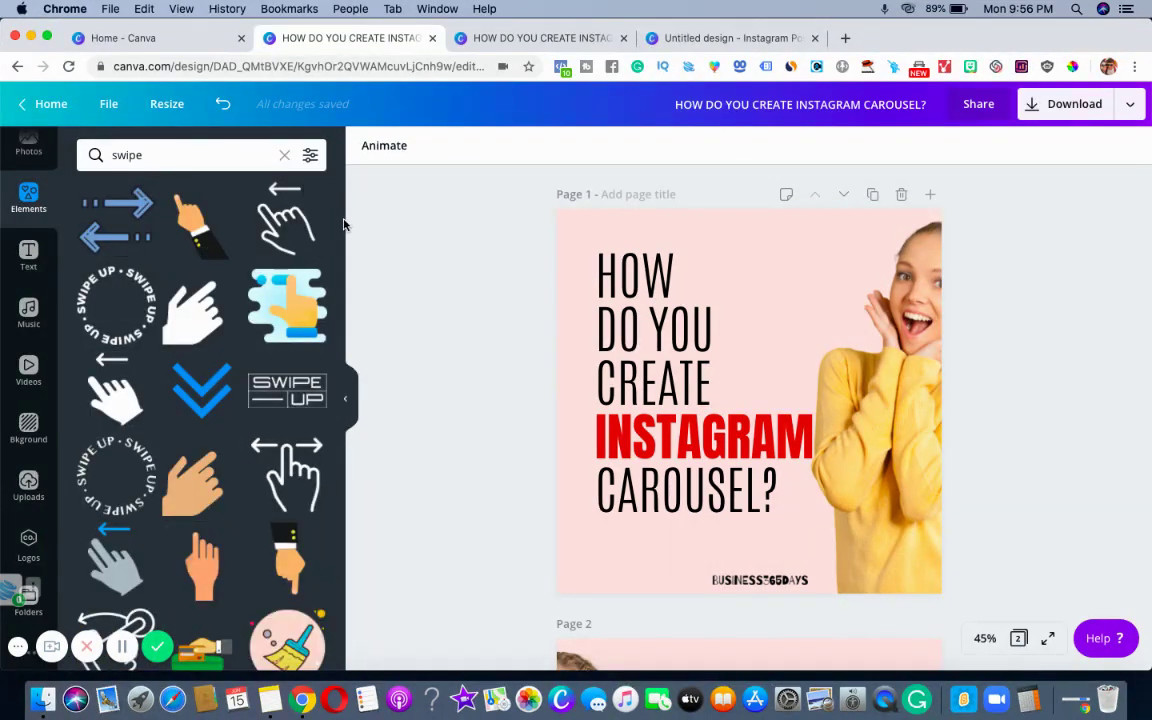
drag(340, 243, 368, 540)
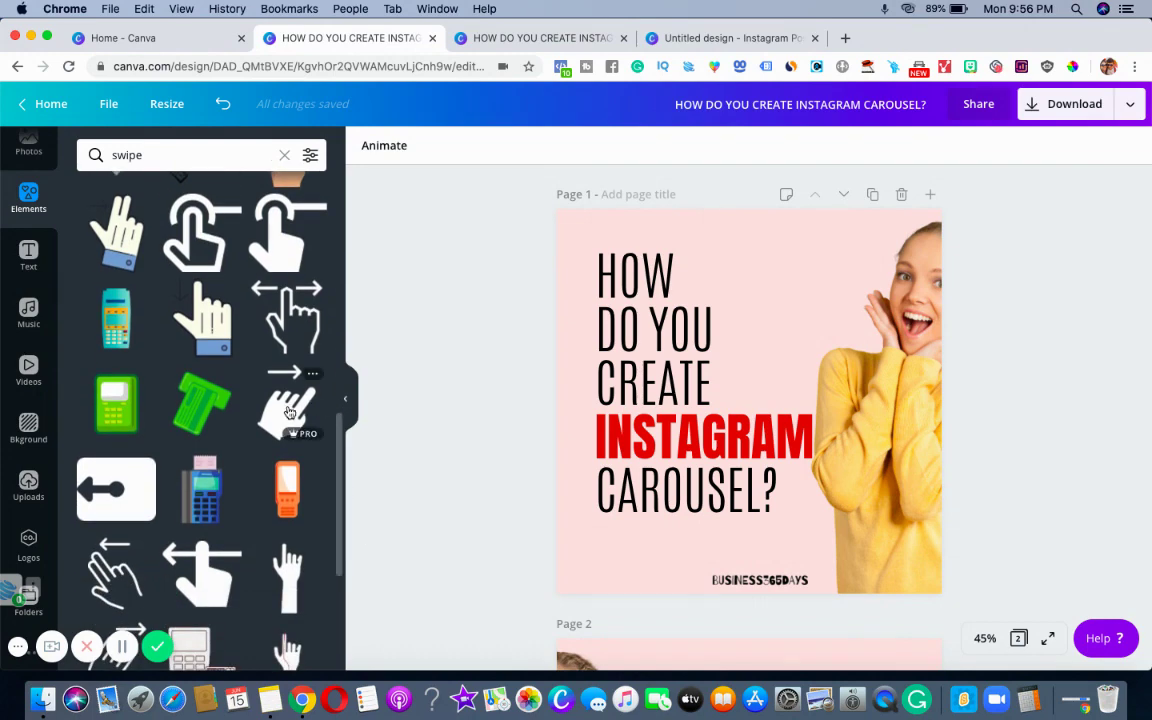
click(279, 412)
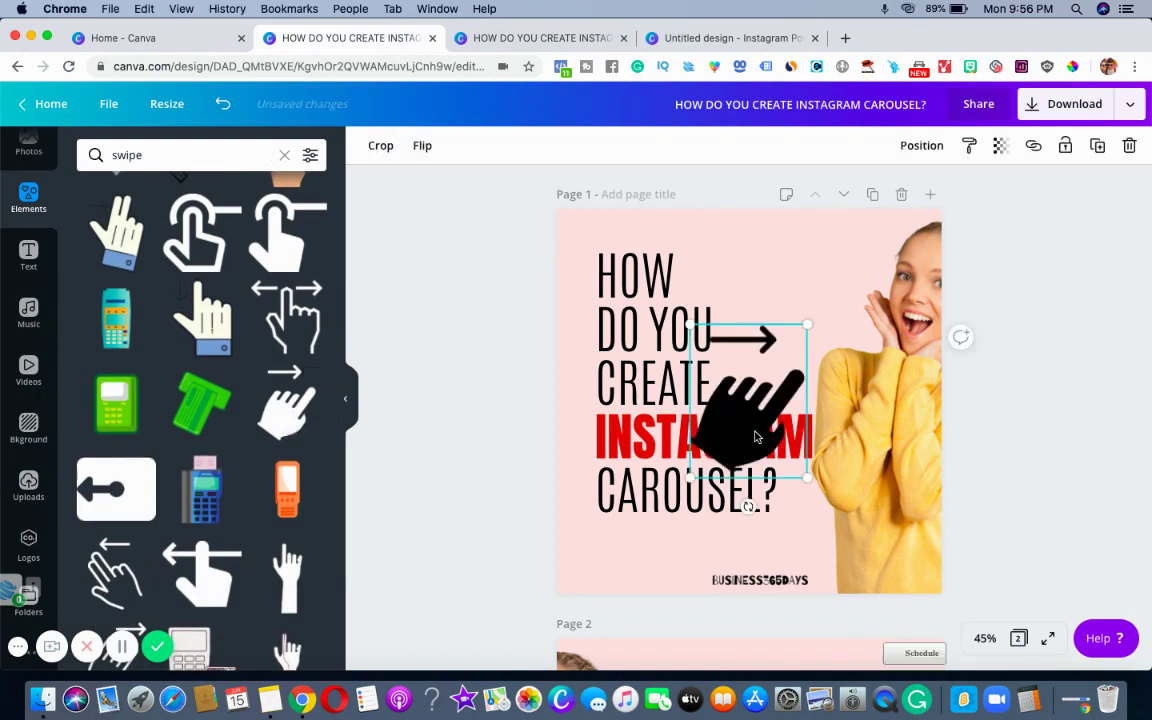
Step: Shrink the pointing-hand graphic and place it below the page 1 headline, to the left of the BUSINESS365DAYS logo
drag(662, 535, 654, 561)
drag(676, 486, 661, 540)
click(760, 585)
click(1089, 499)
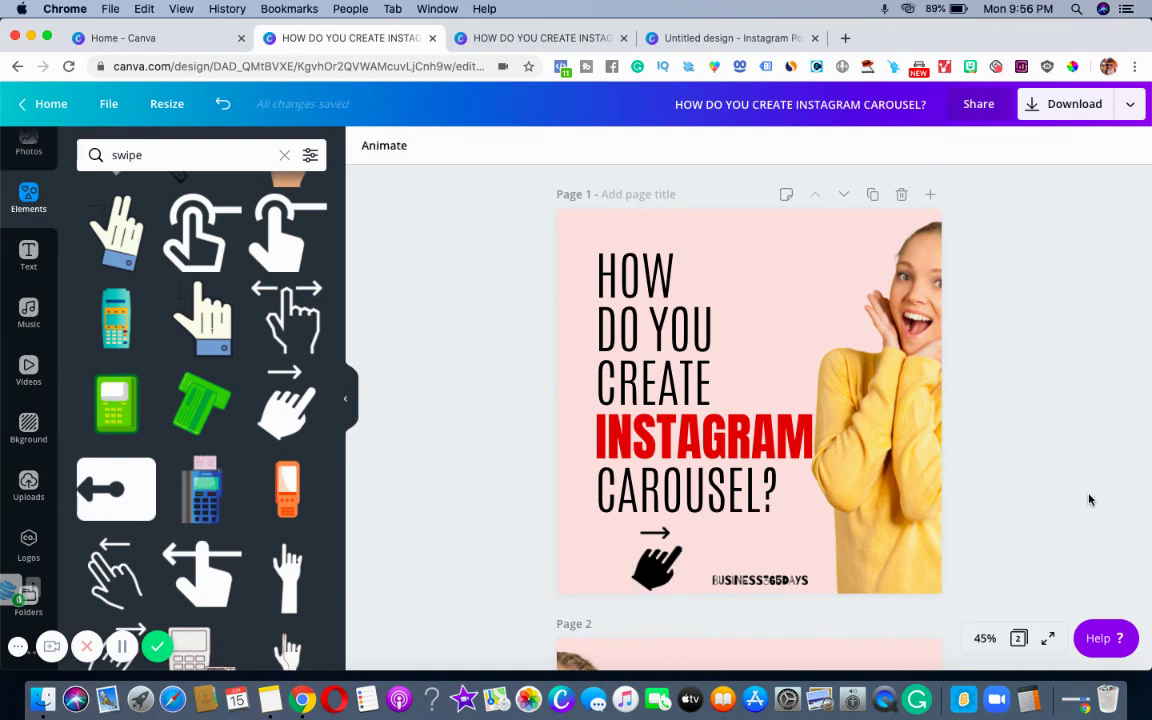
scroll(1089, 499, down, 3)
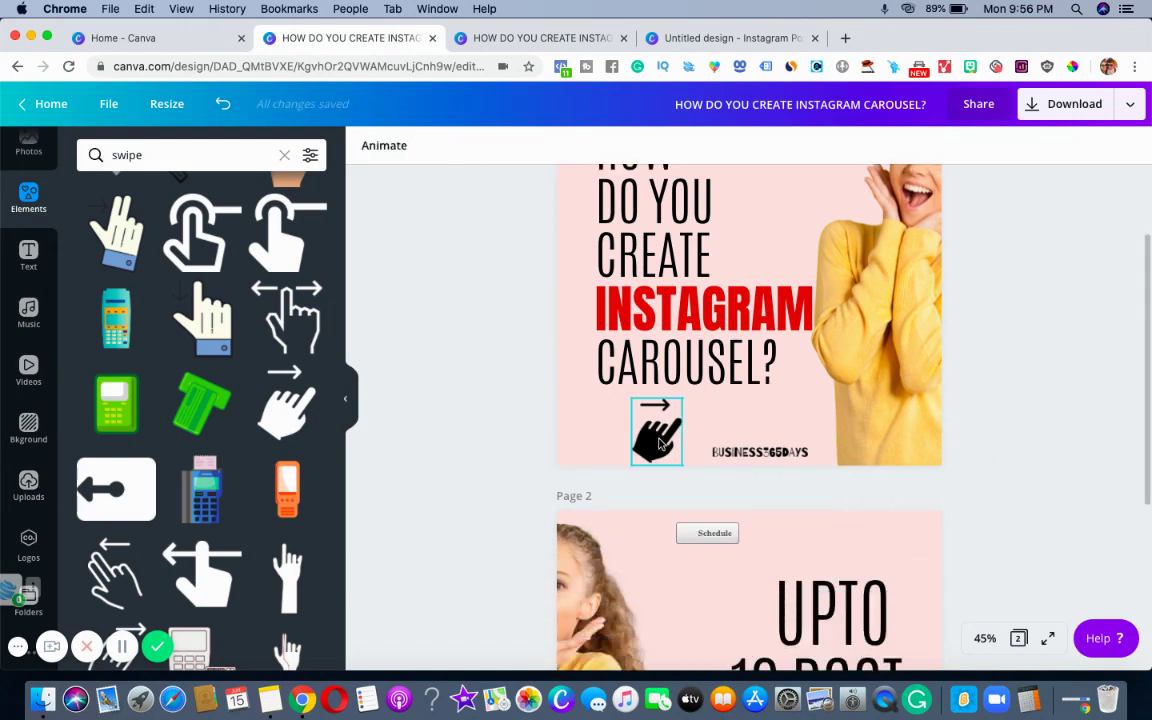
scroll(1081, 455, down, 6)
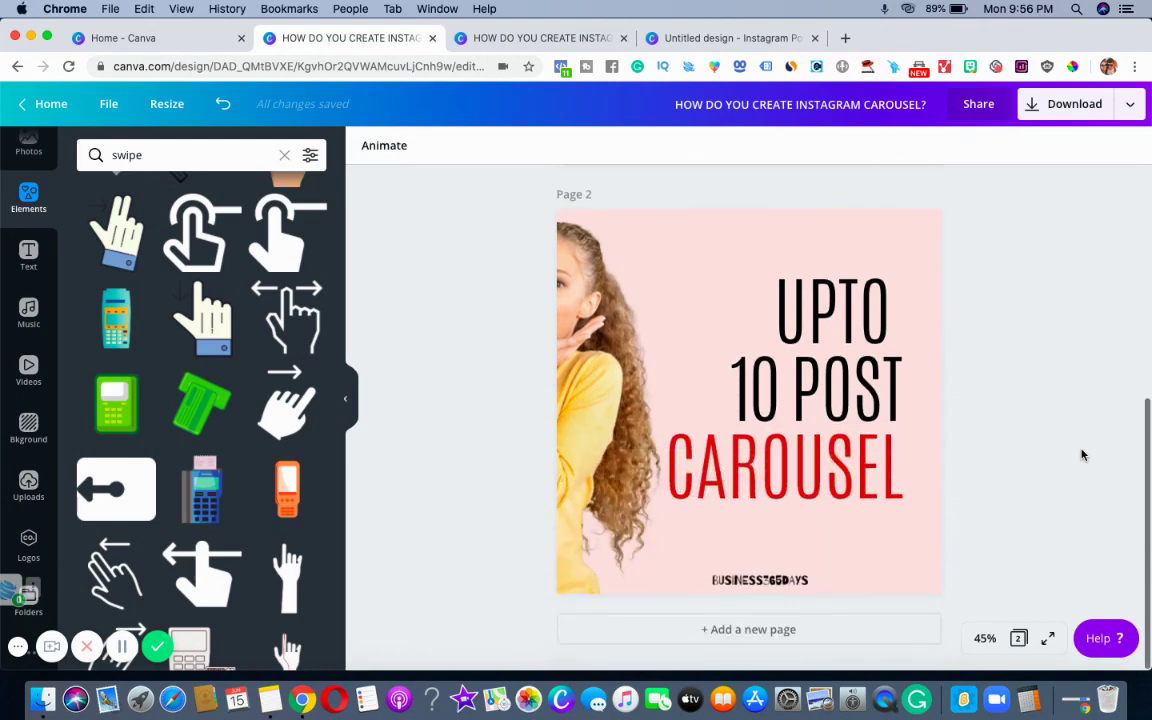
scroll(1081, 455, up, 1)
scroll(1081, 455, down, 1)
scroll(1081, 455, up, 2)
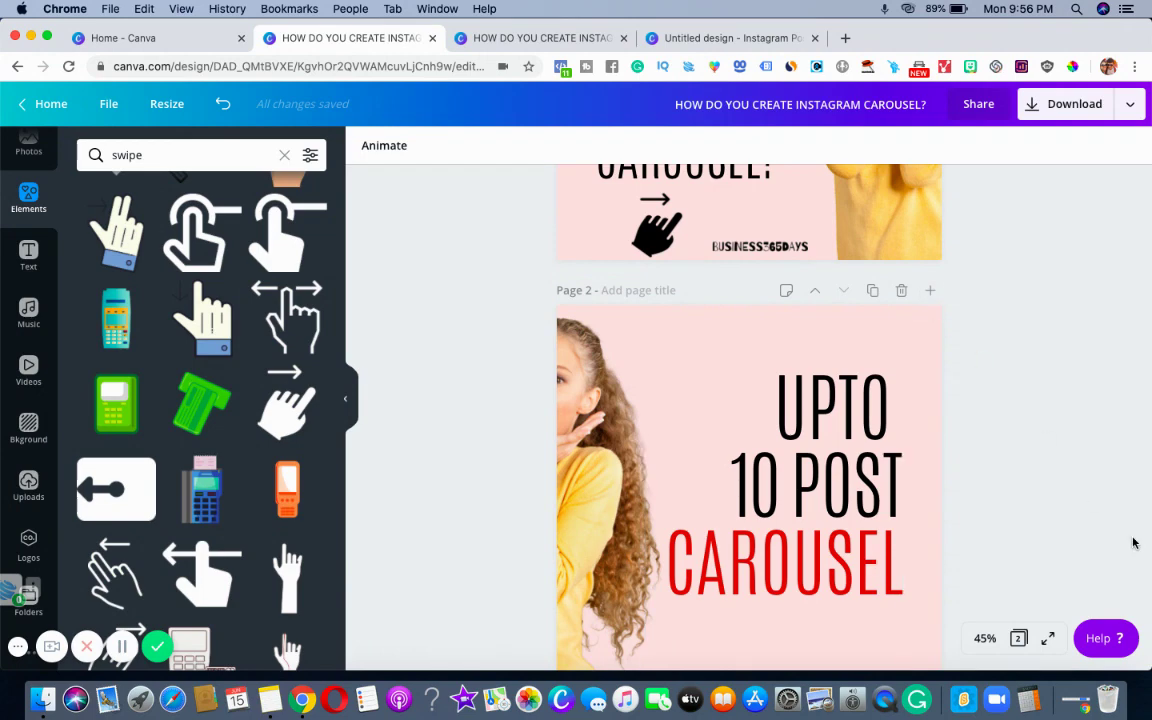
scroll(1133, 541, down, 2)
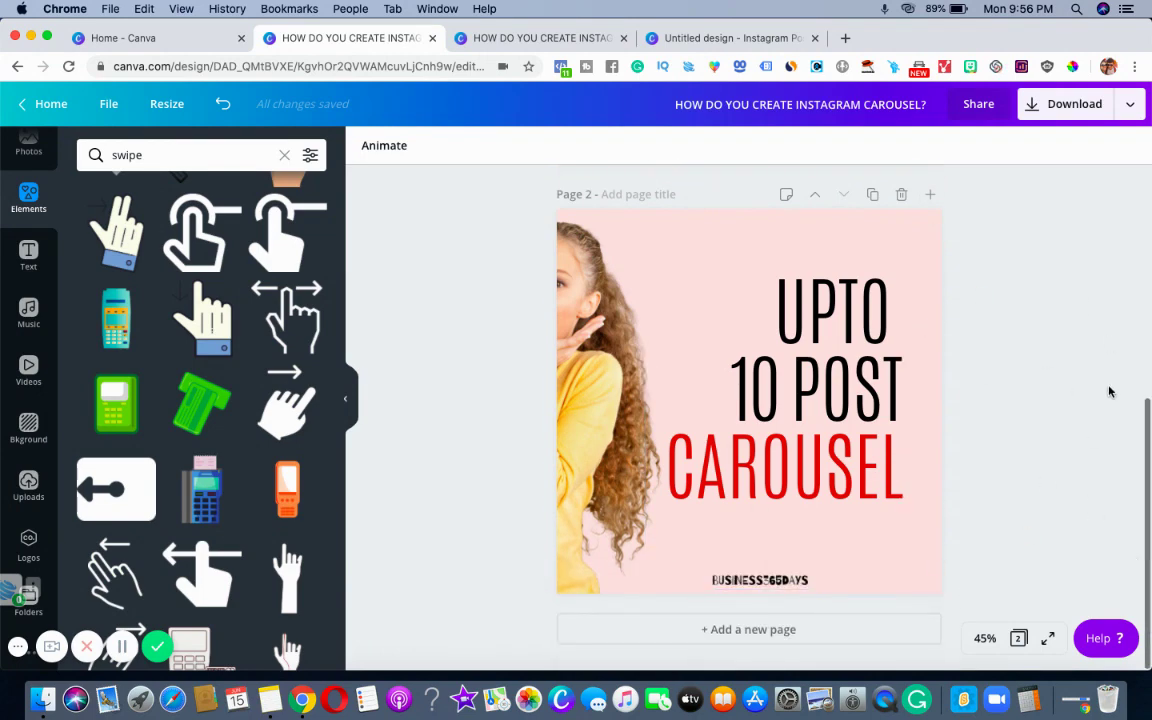
Step: From the Canva home page, create a new custom-size design 2160 px wide and 1080 px high
click(141, 37)
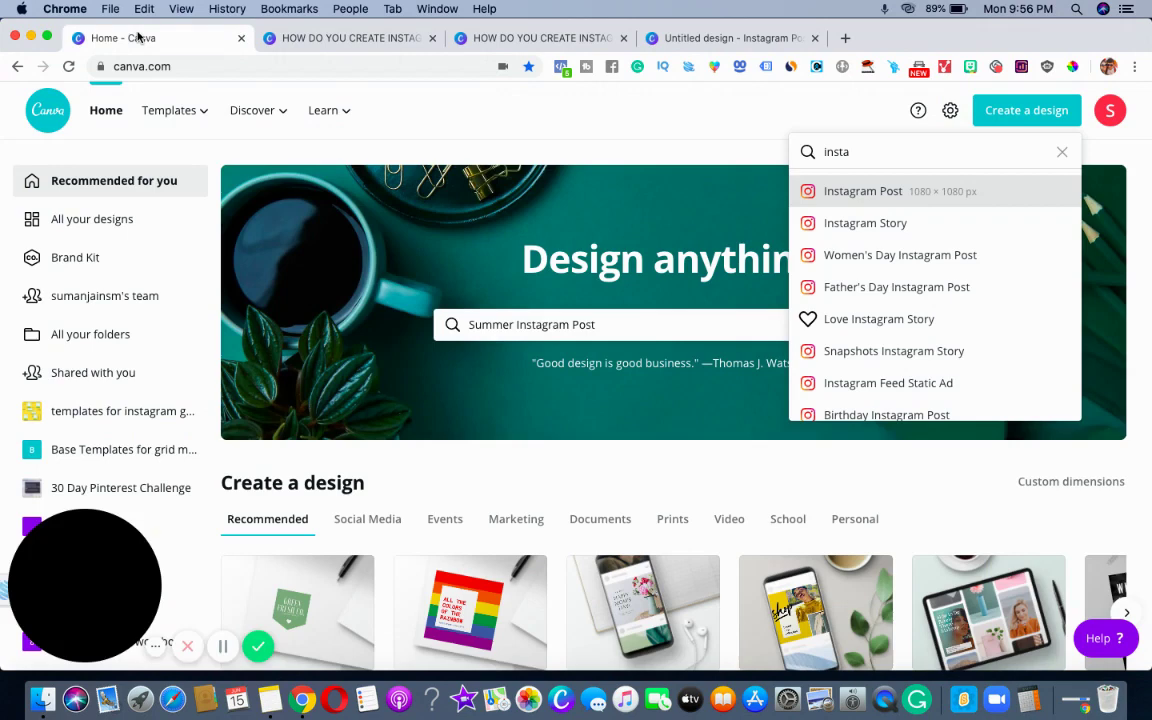
click(1000, 110)
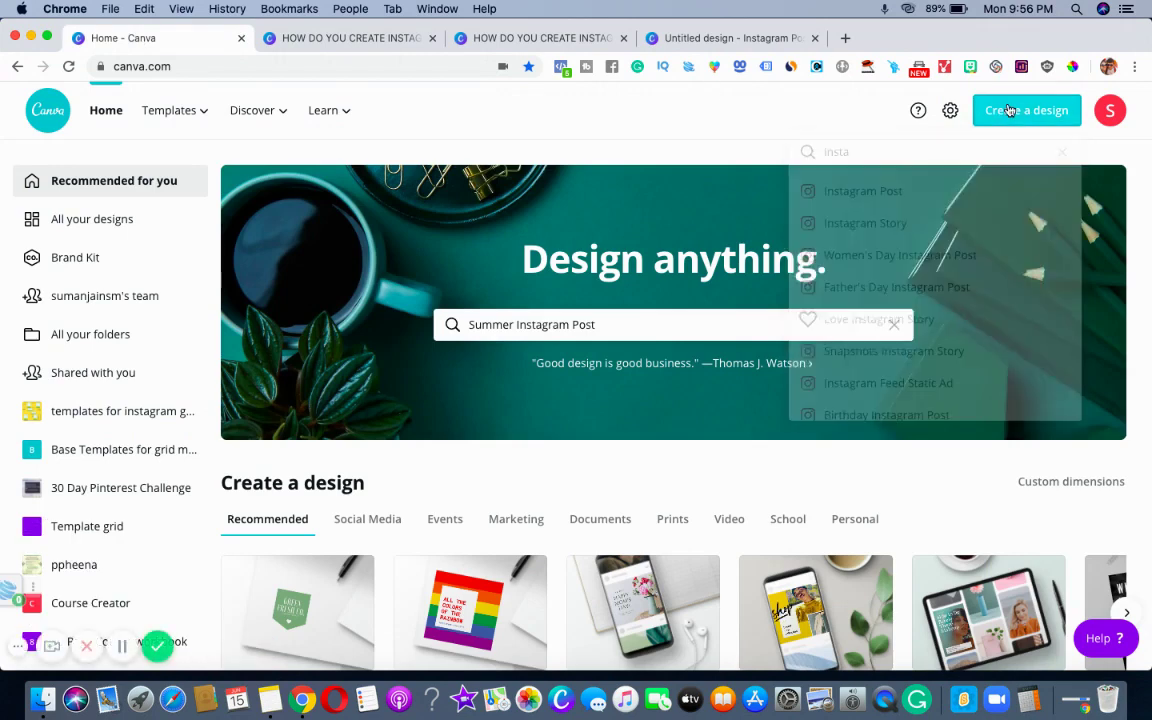
click(1010, 110)
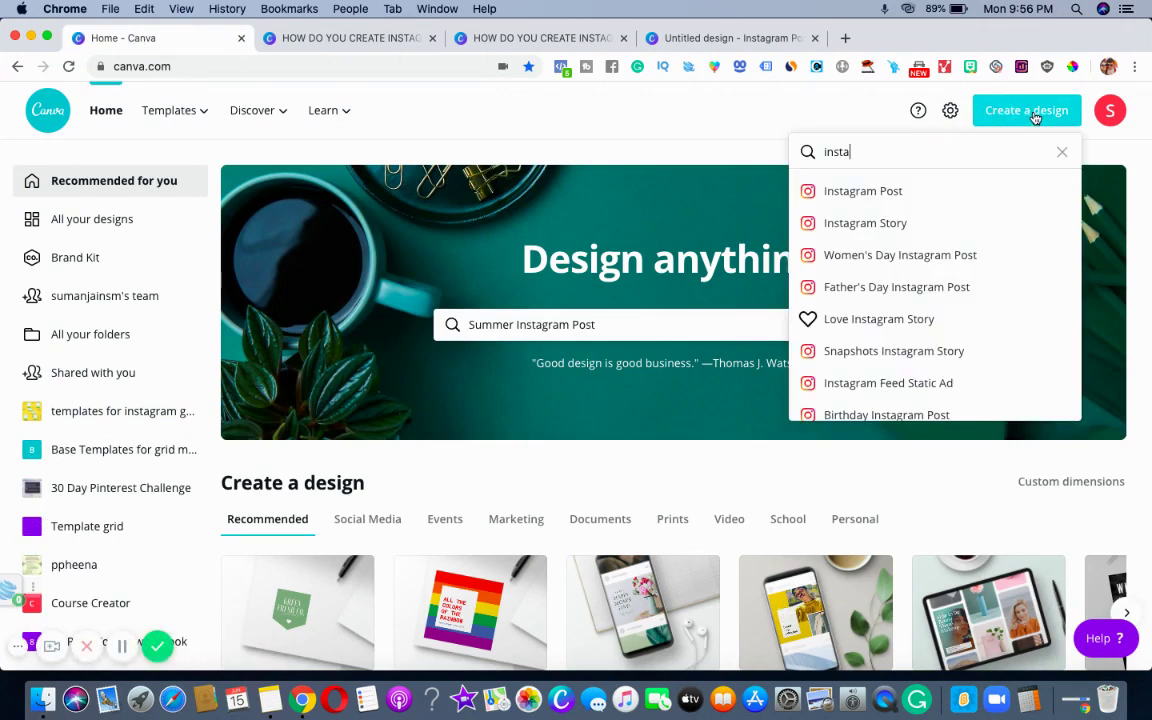
click(1062, 151)
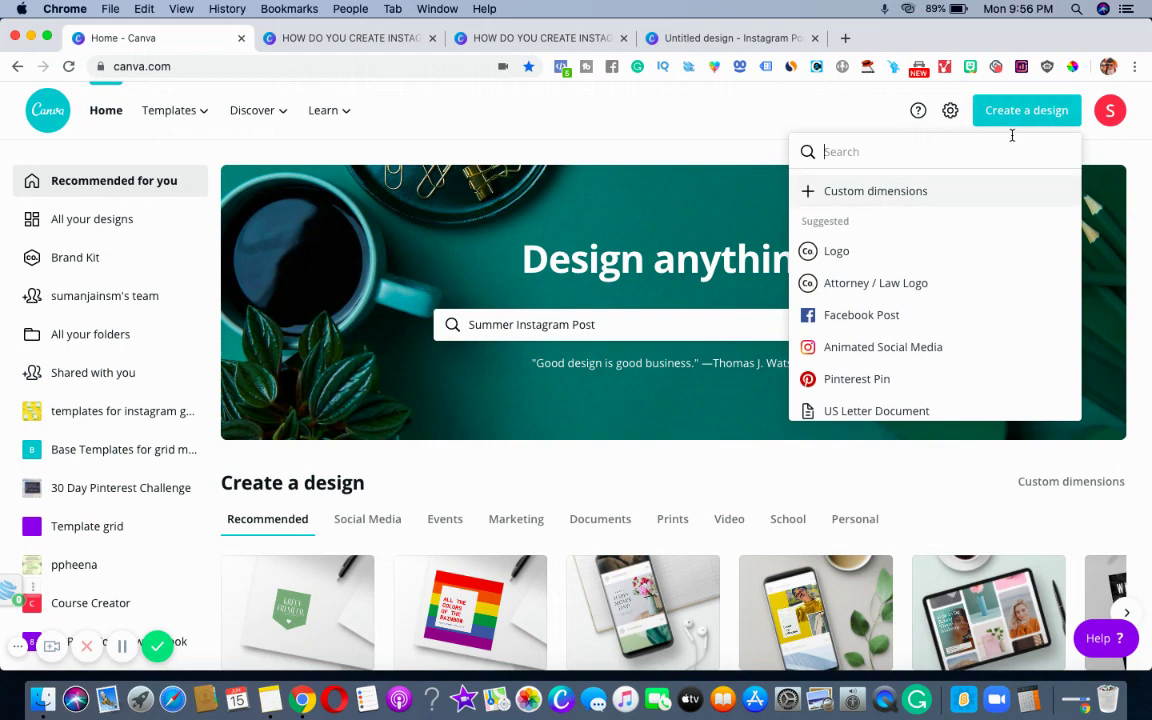
click(866, 190)
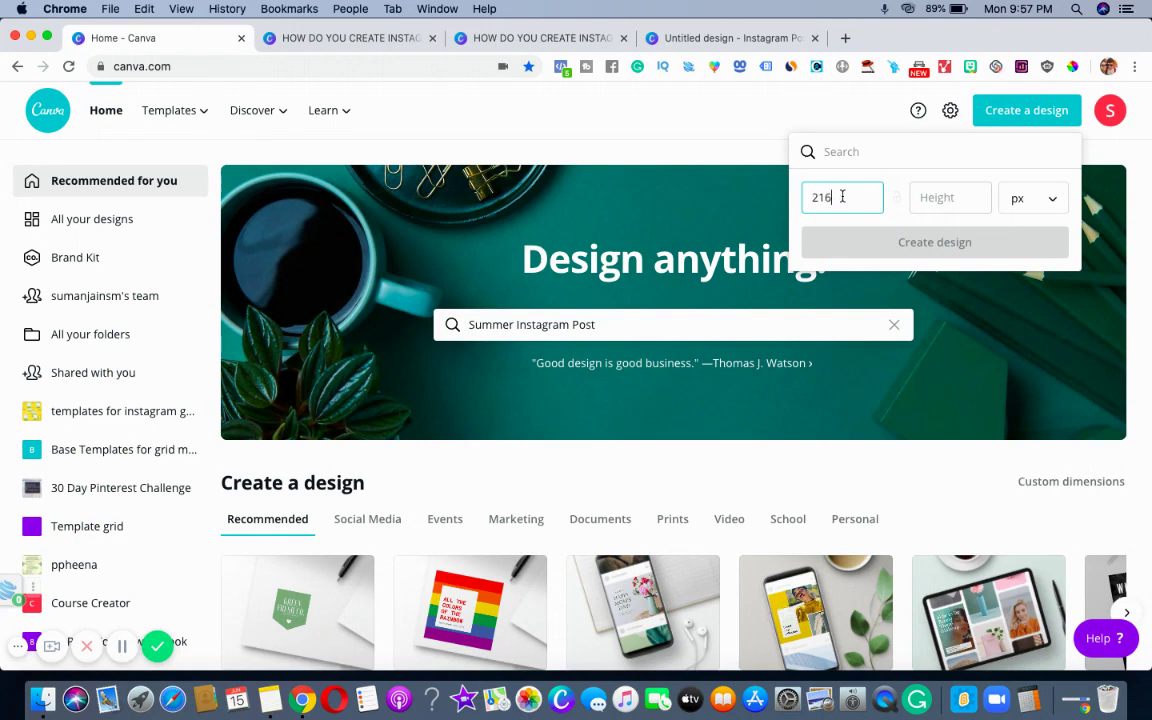
click(955, 197)
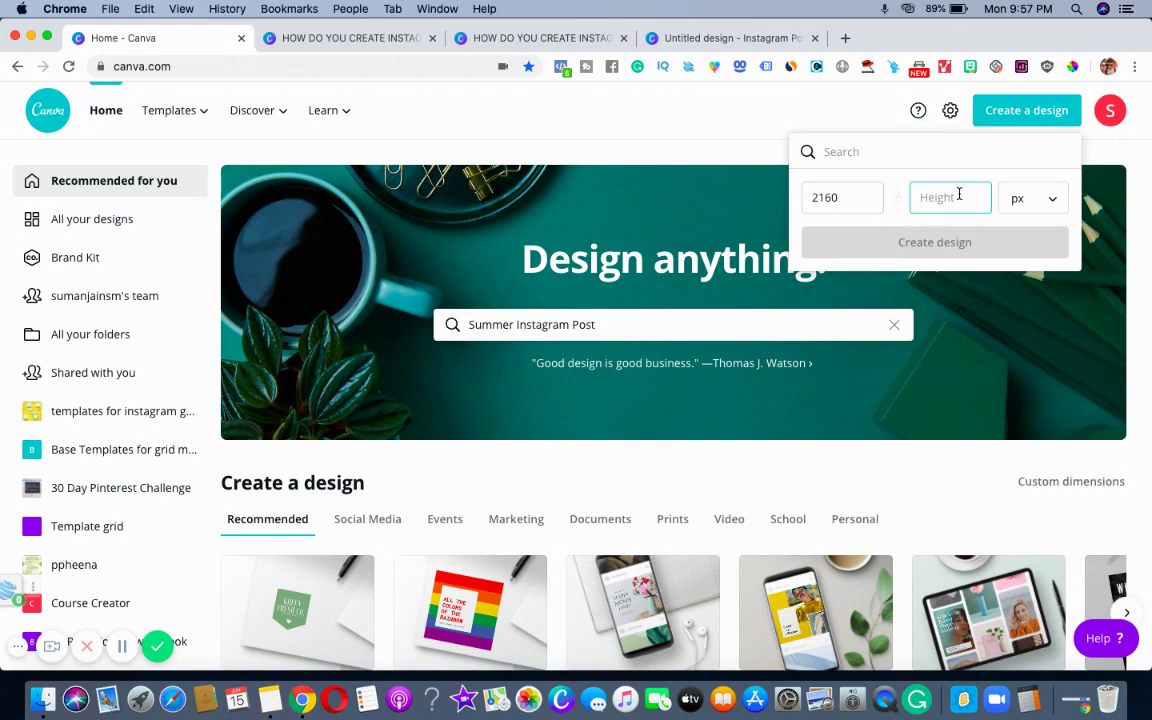
text(1080)
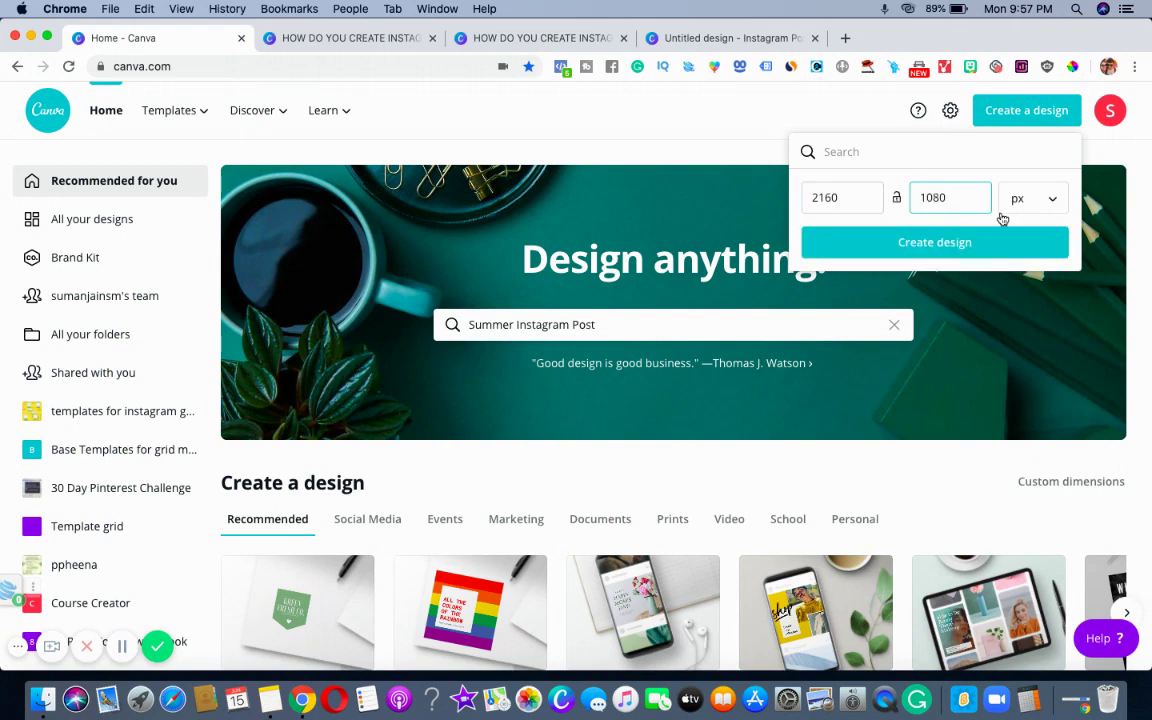
click(951, 245)
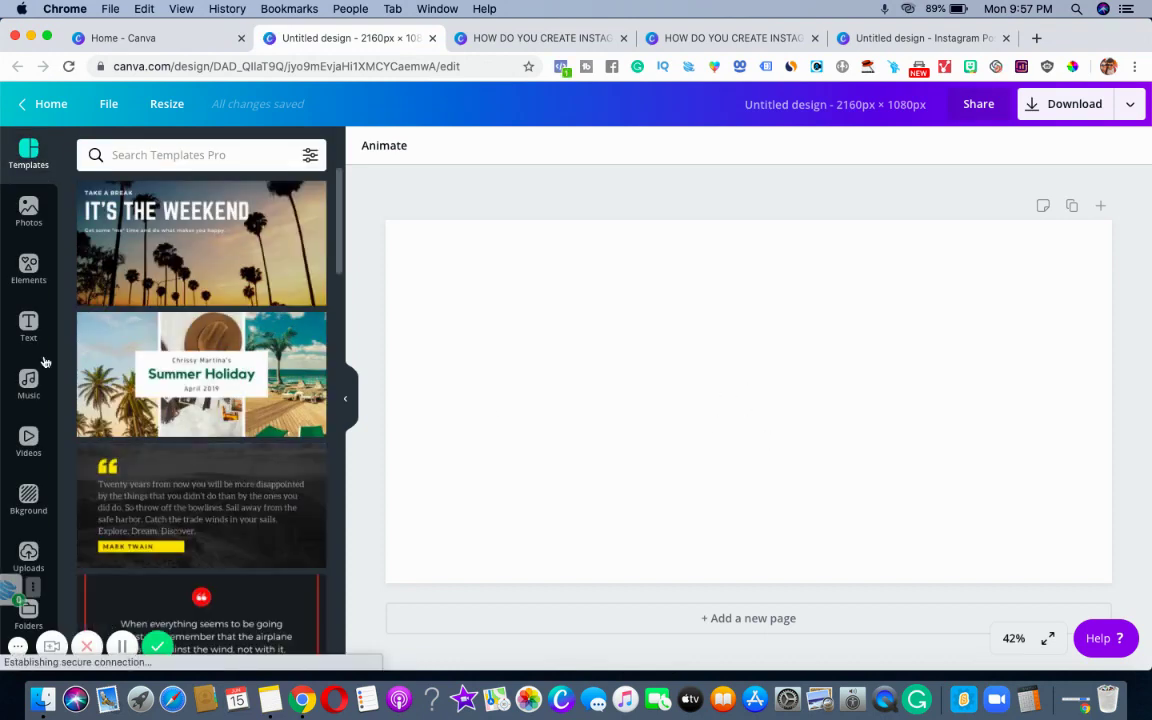
Step: Insert a two-column grid and shrink its height to a thin strip along the page's bottom edge, marking the halfway split
click(42, 252)
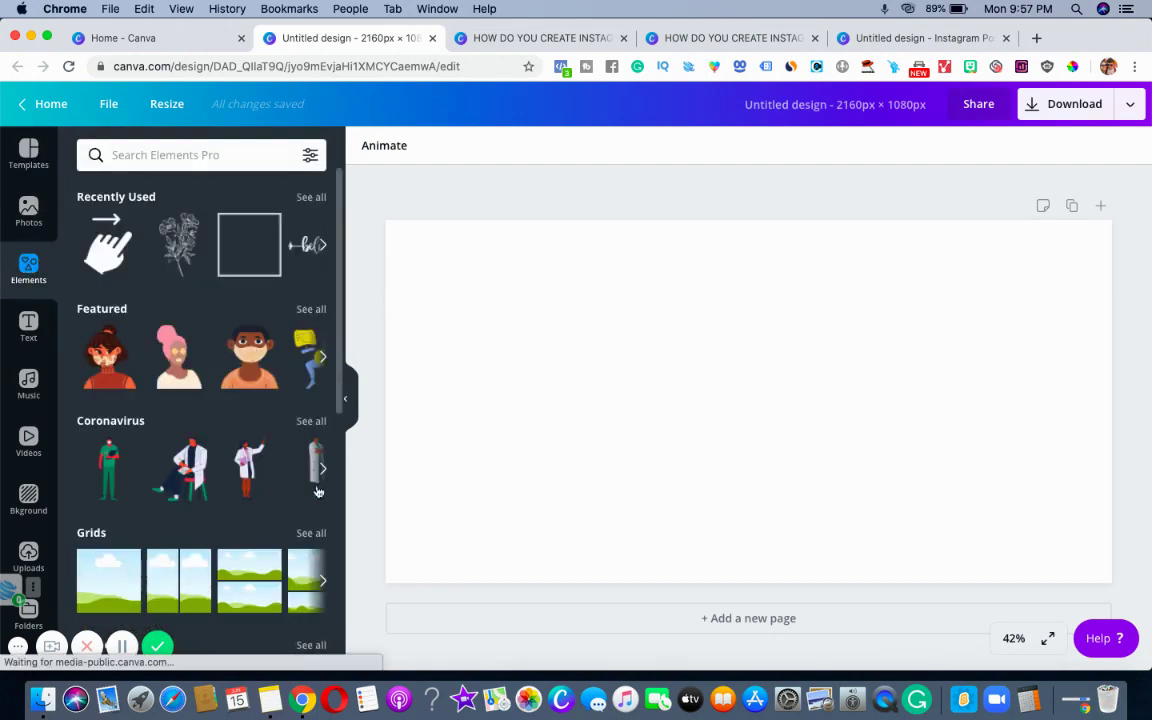
click(180, 575)
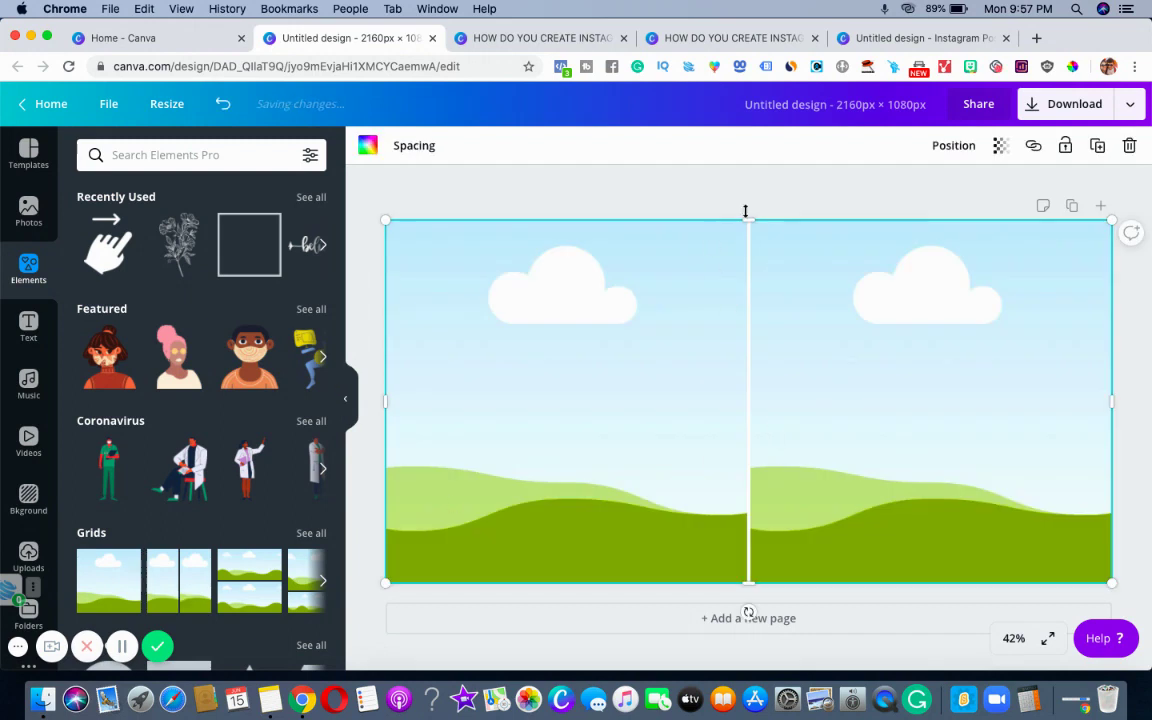
drag(753, 240, 782, 533)
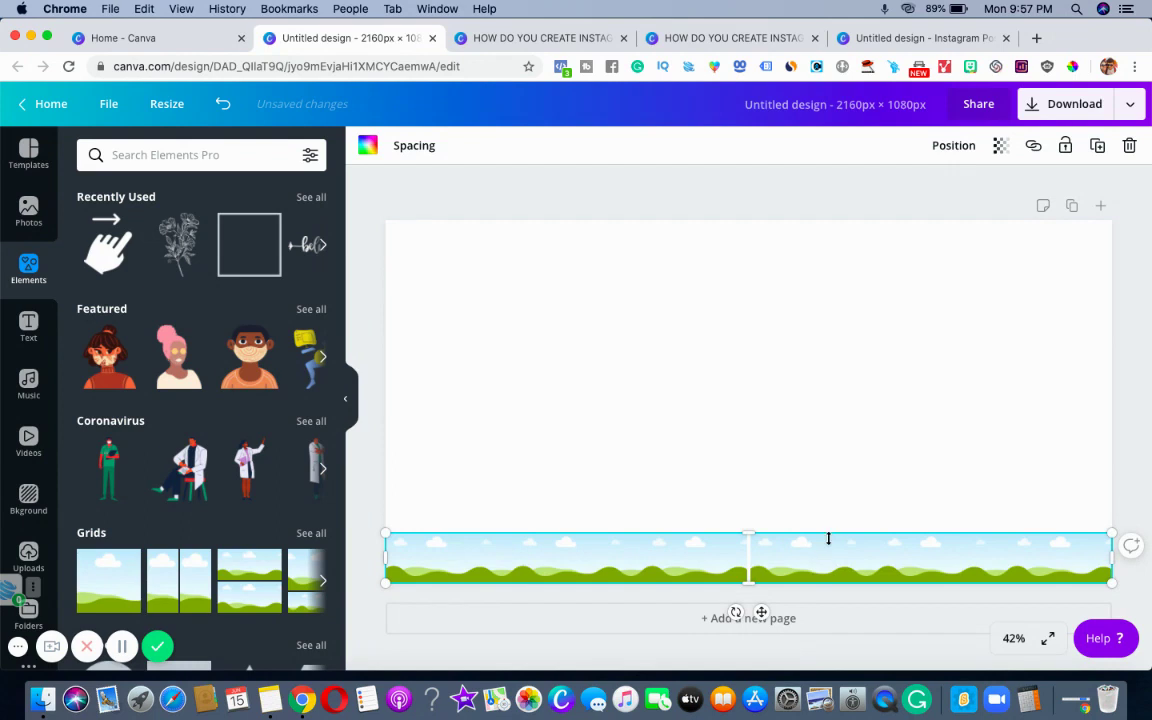
click(797, 455)
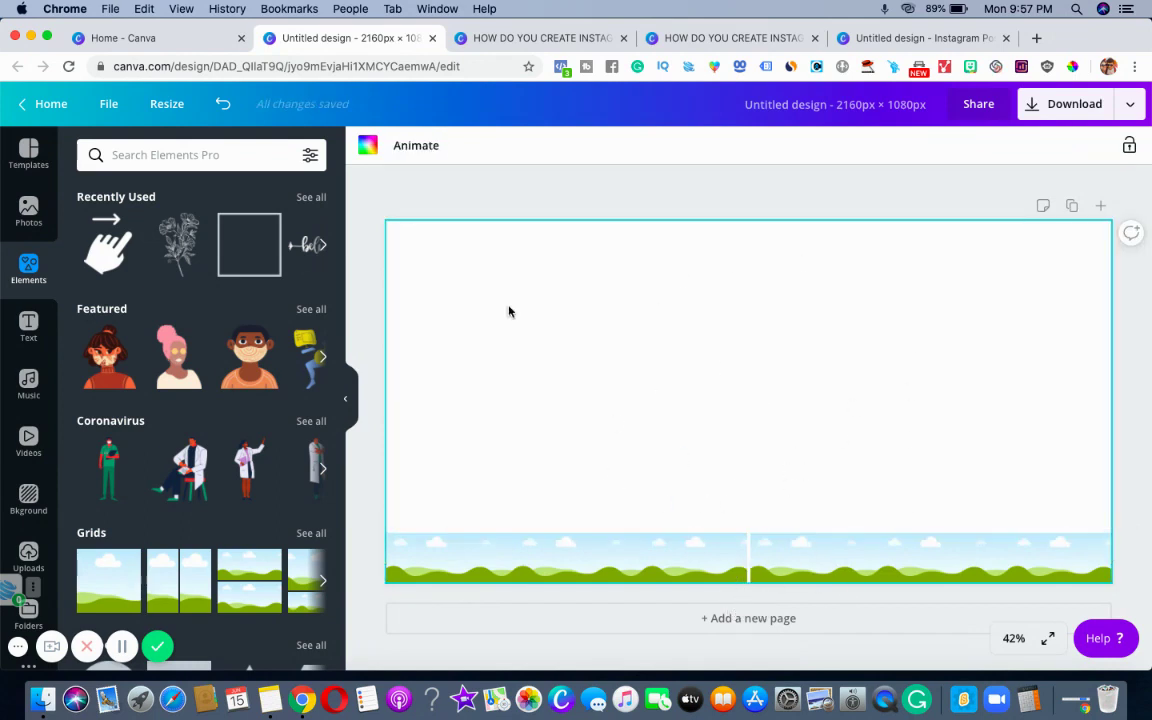
Step: Insert the photo of the woman in the yellow sweater, enlarge it to nearly full page height, and position it across the grid's centre line
click(32, 217)
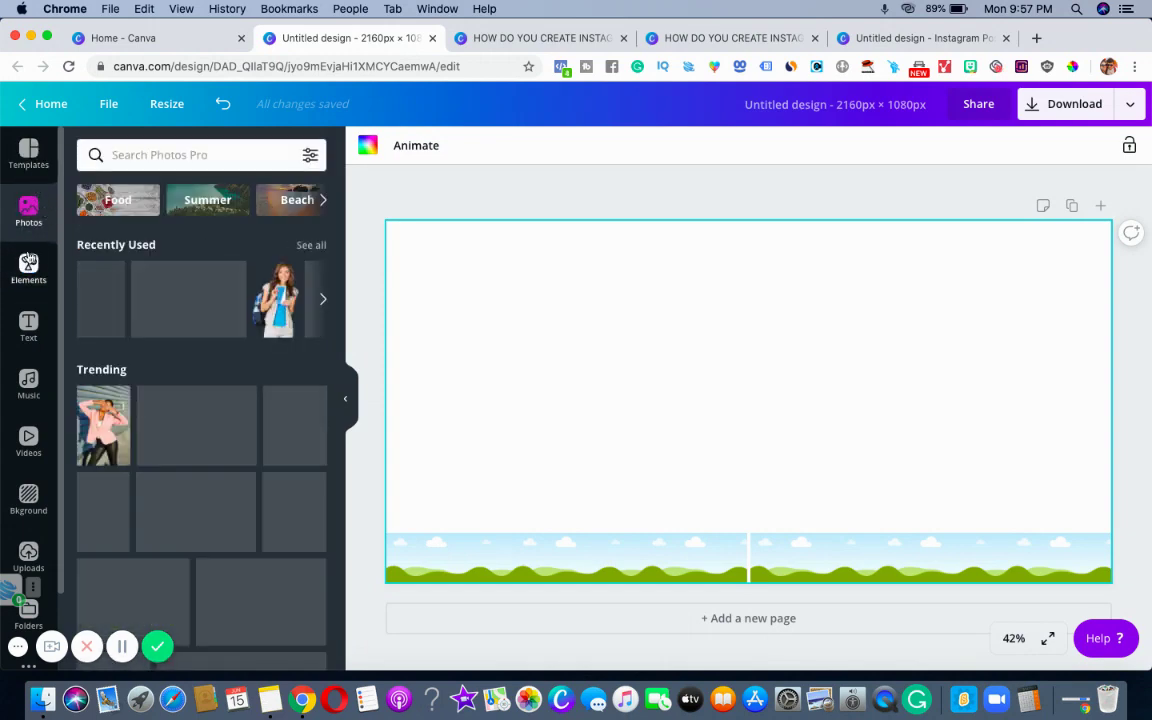
click(104, 302)
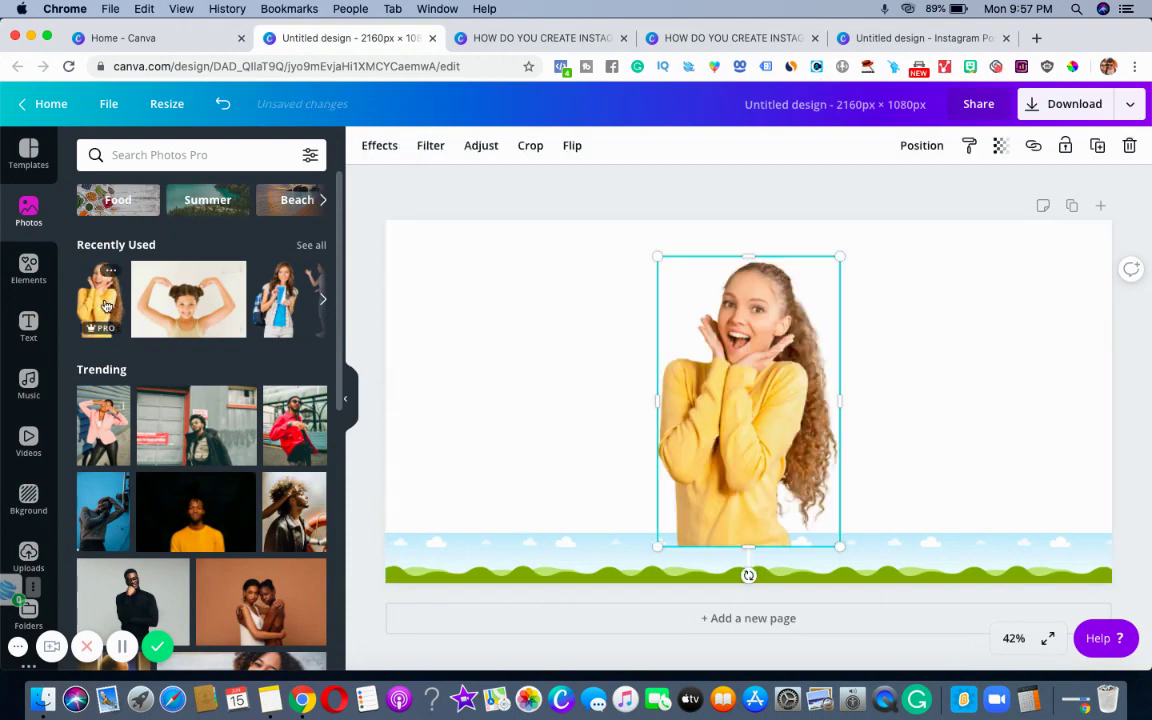
drag(652, 253, 639, 228)
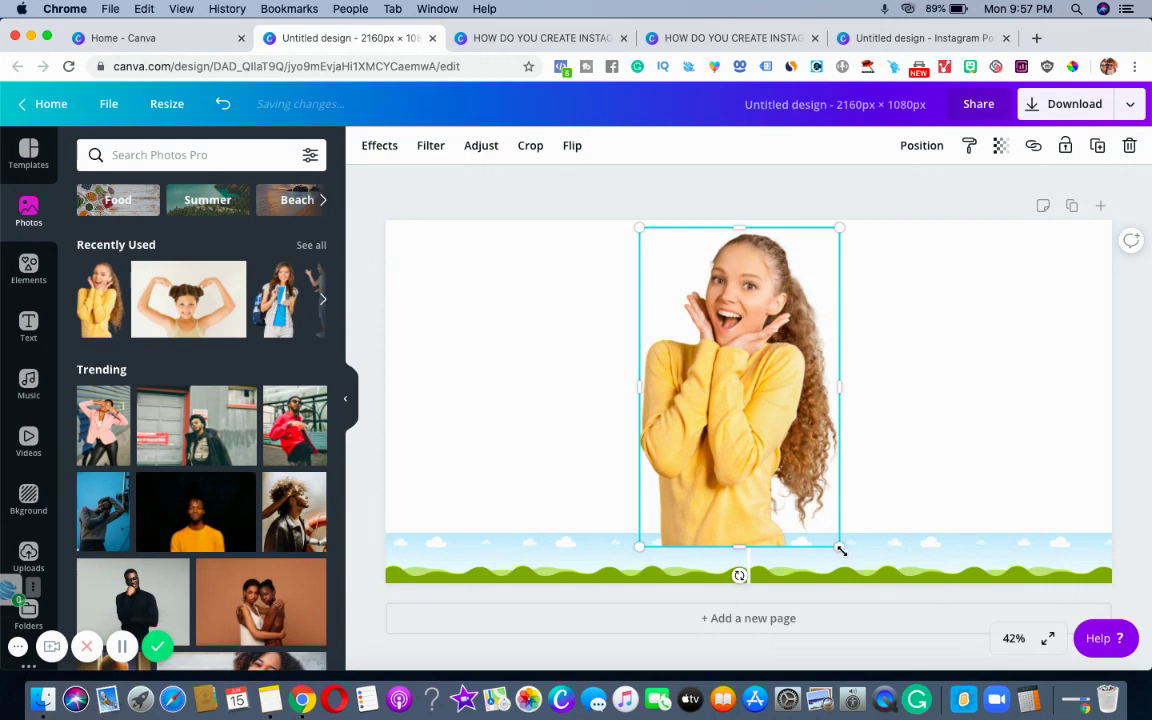
drag(841, 560, 861, 583)
drag(827, 459, 716, 463)
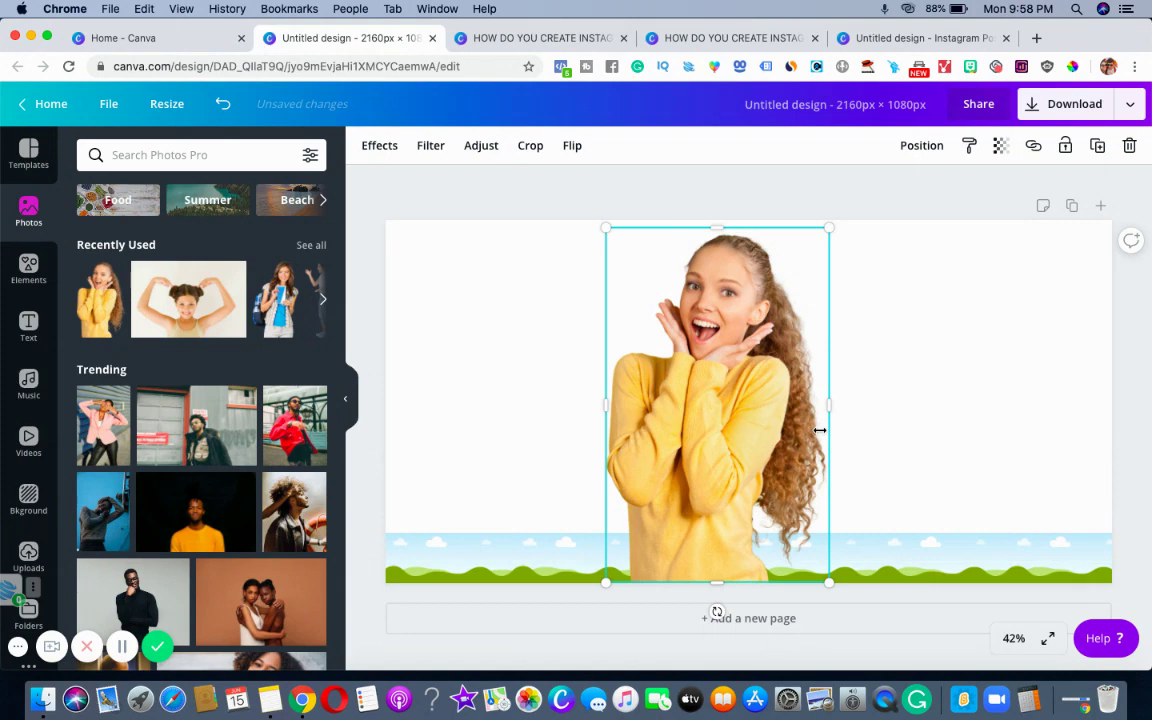
click(911, 446)
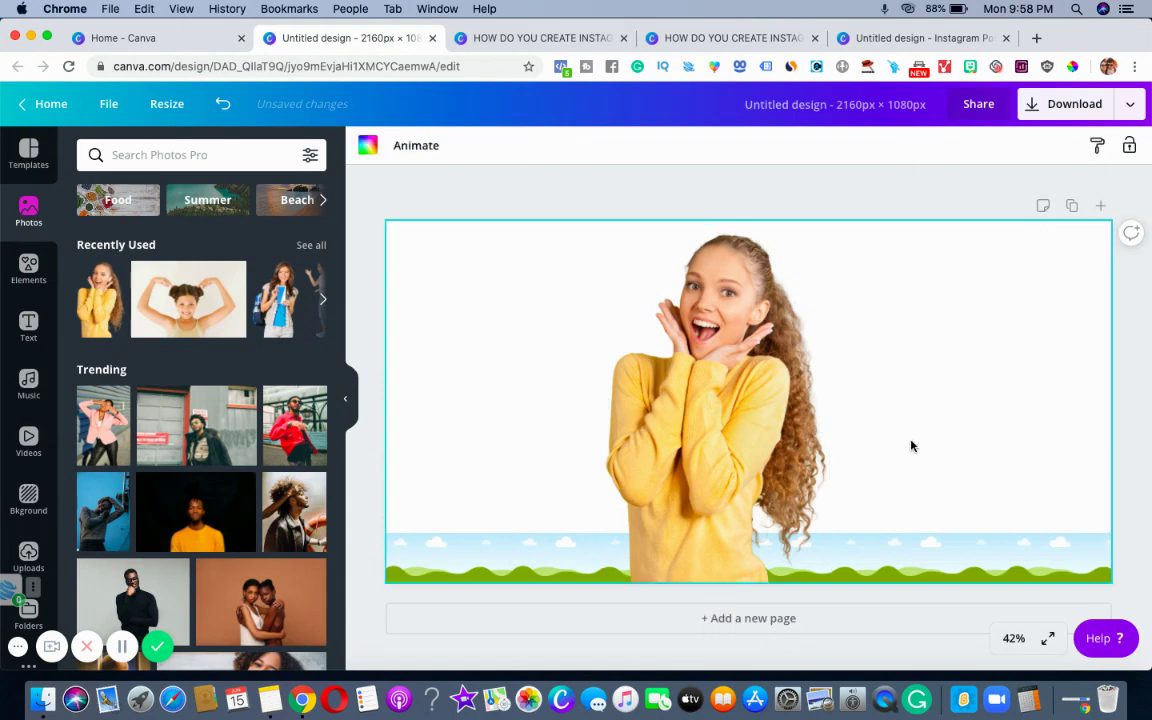
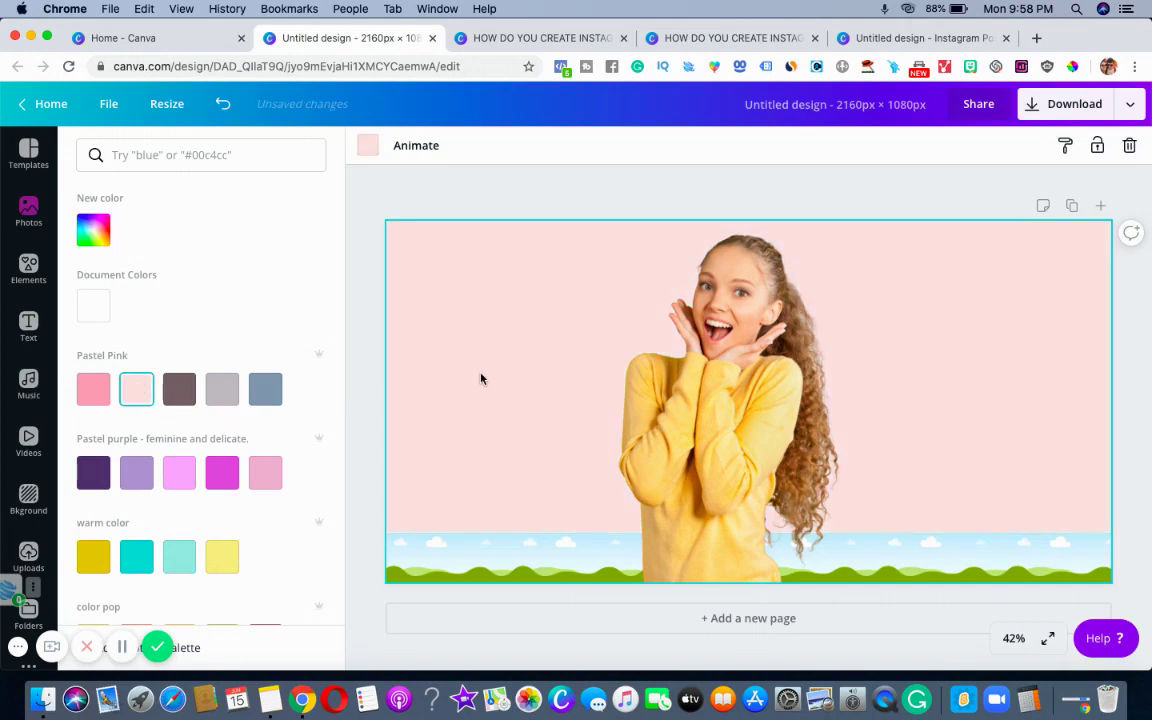
Step: Add the headline "HOW DO YOU CREATE INSTAGRAM CAROUSEL?" over five lines, placed left of the woman and enlarged to size 57.5
text(HOW DO YOU CREATE INSTAGRAM CAROUSEL)
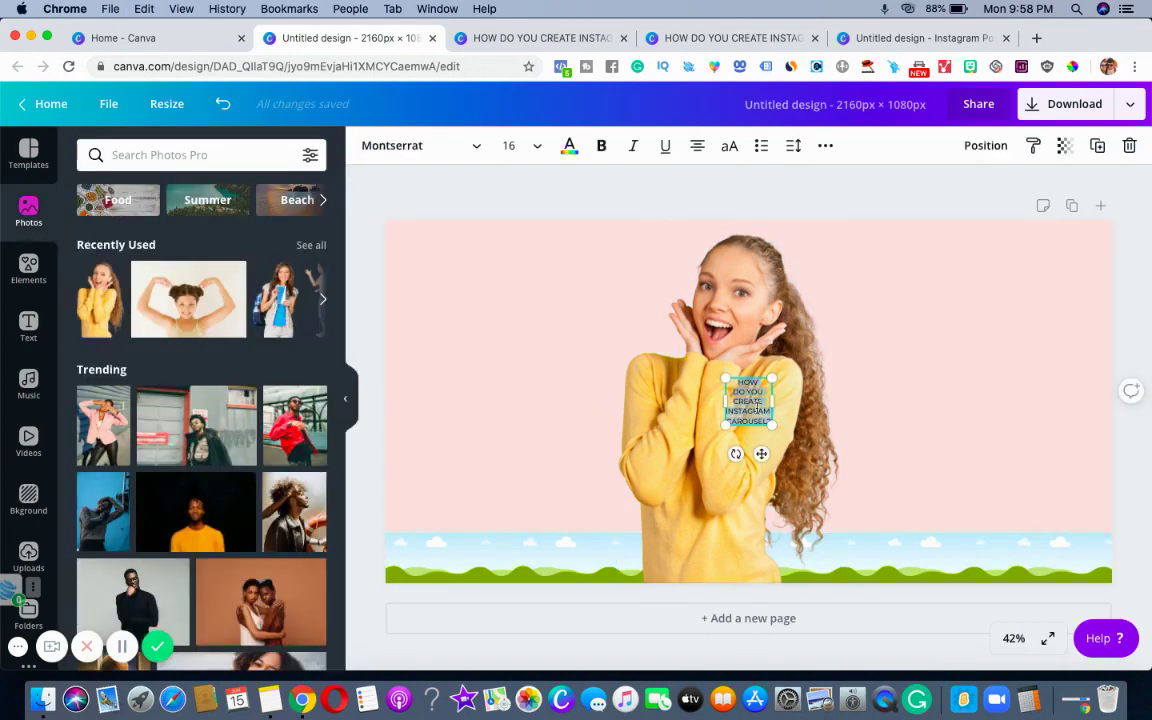
key(Escape)
drag(748, 400, 592, 474)
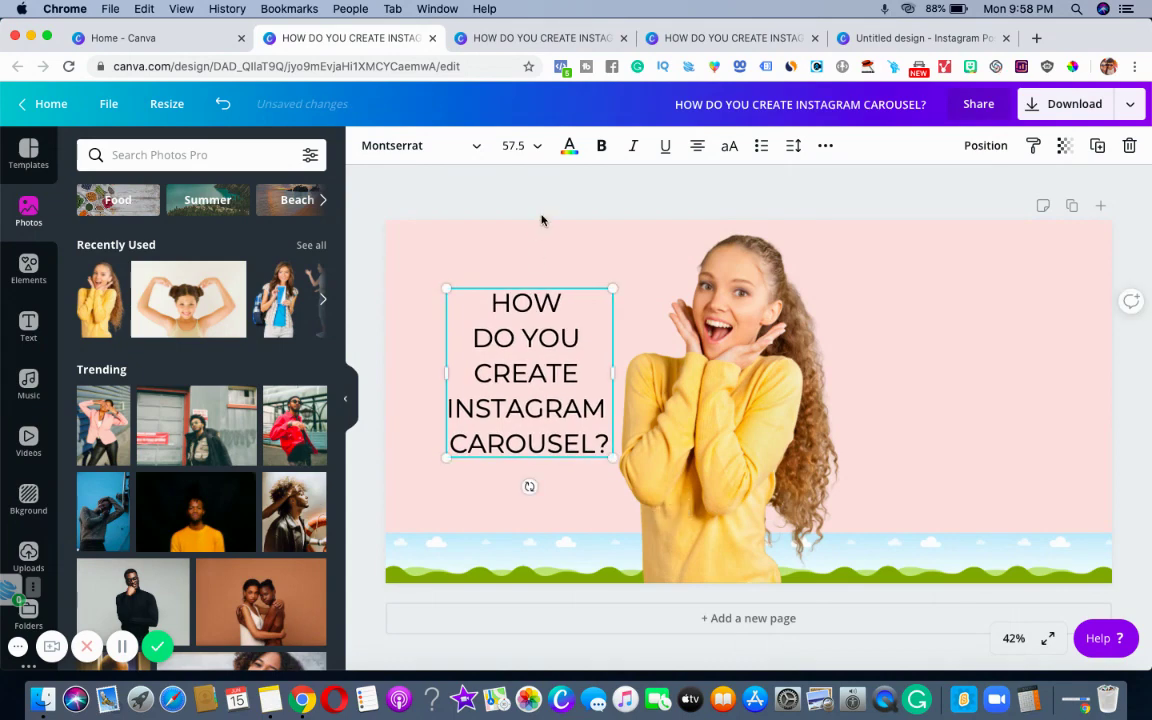
Step: Set the headline in left-aligned Antonio Light and enlarge it to size 82.6
click(442, 146)
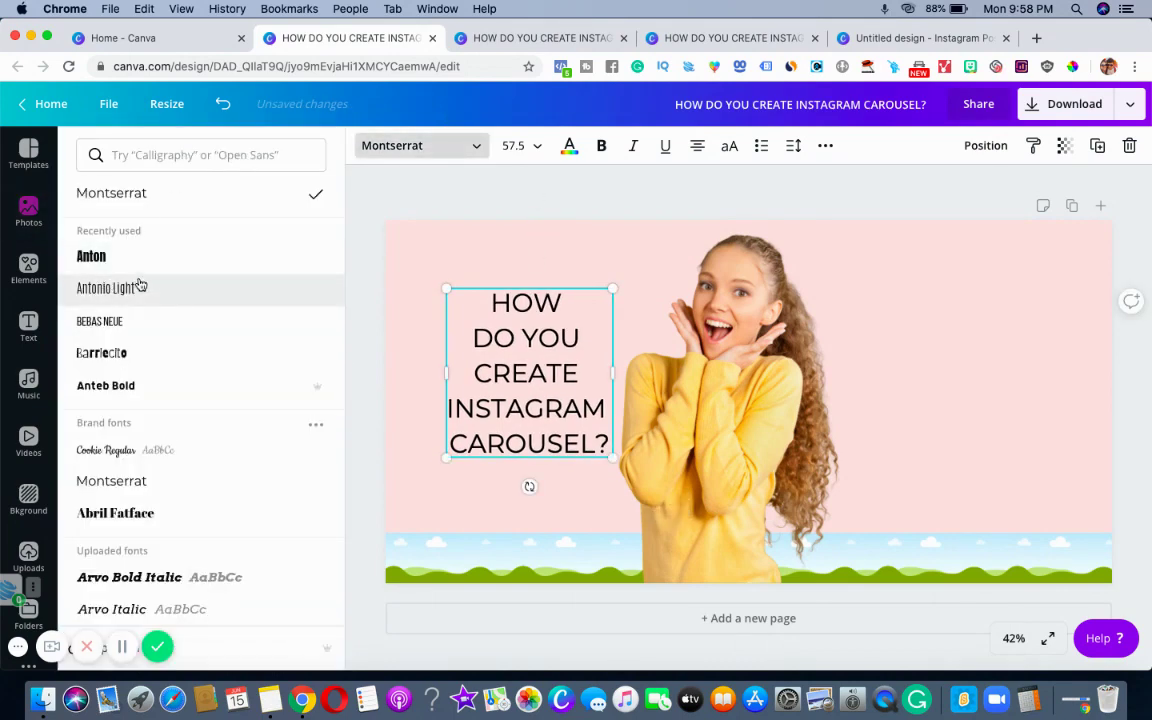
click(133, 295)
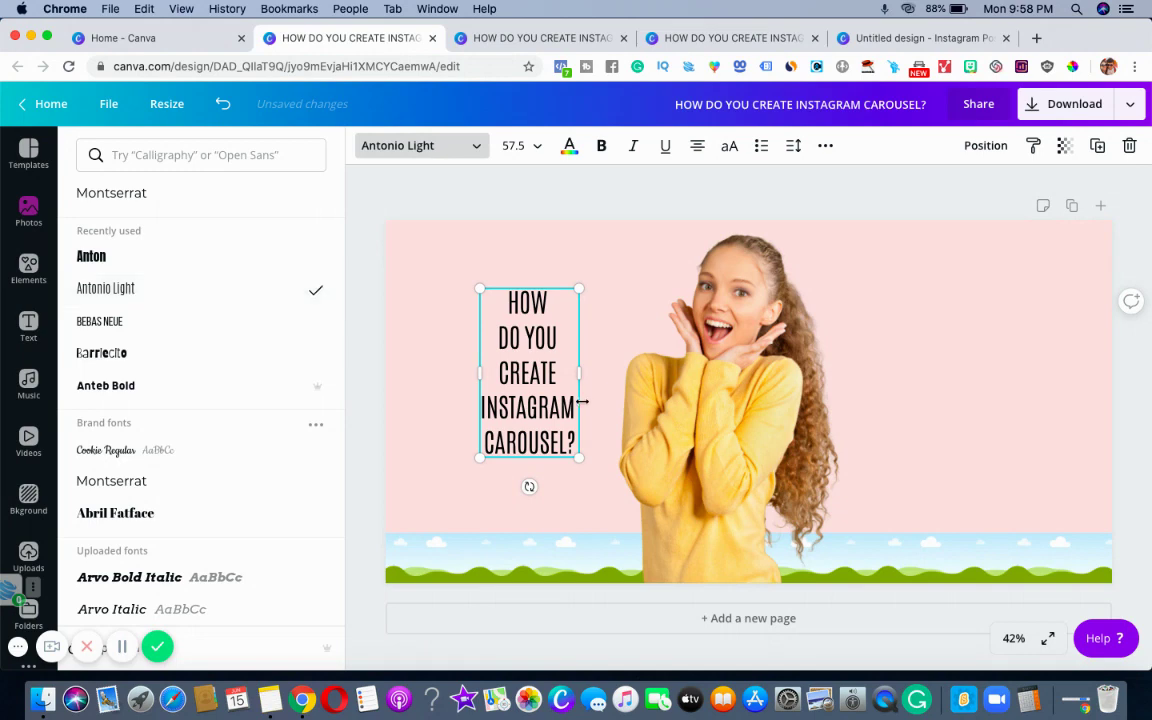
drag(580, 458, 623, 532)
click(697, 145)
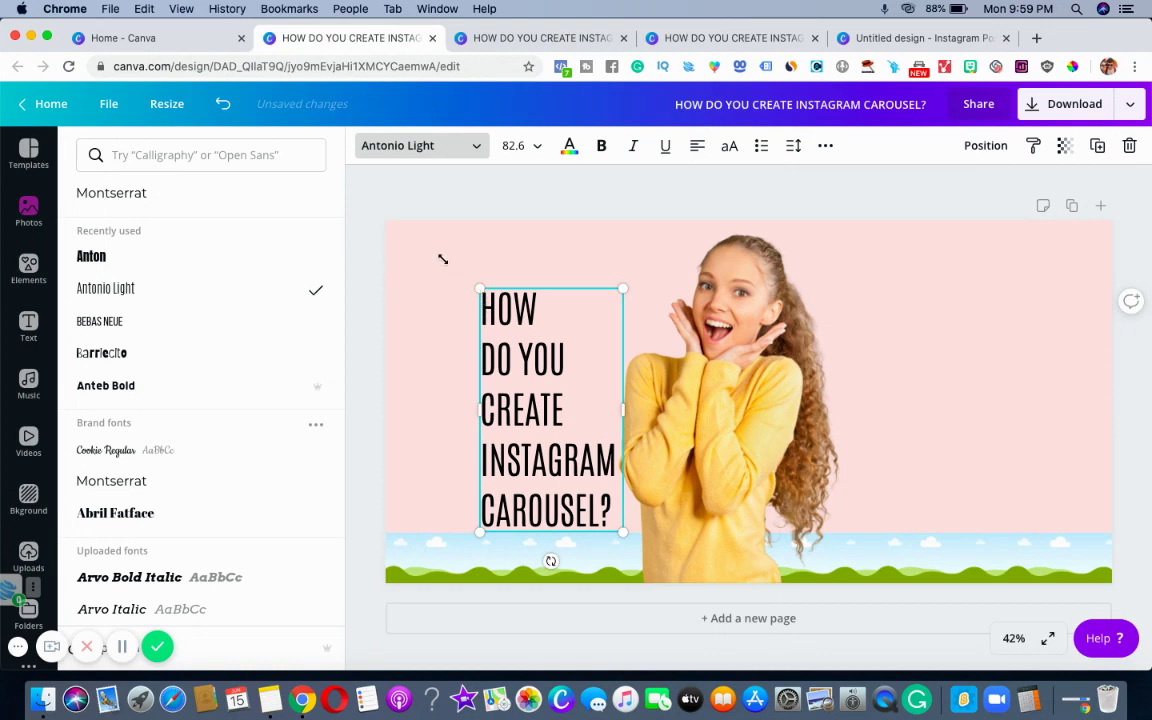
Step: Enlarge the headline to size 98 and reposition it in the space between the page's left edge and the woman
mouse_move(443, 259)
mouse_down()
mouse_move(404, 244)
mouse_move(424, 257)
mouse_up()
drag(571, 404, 540, 398)
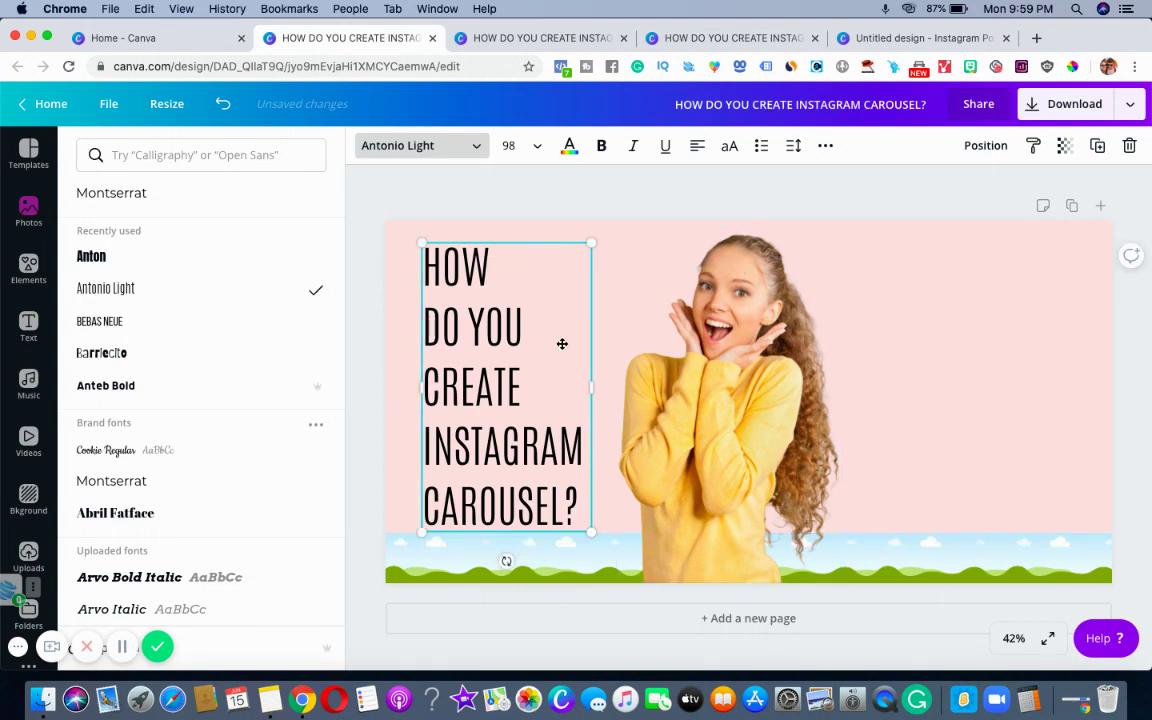
drag(532, 340, 548, 358)
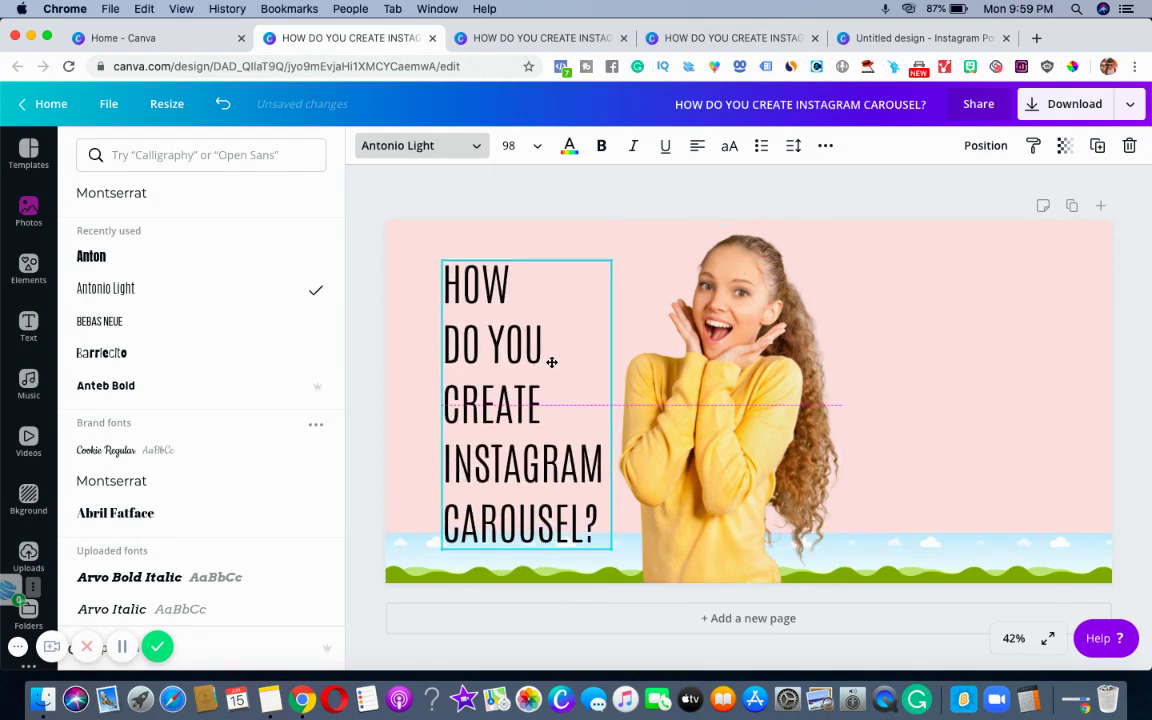
Step: Tighten the headline's line height to 1.1 and enlarge the text to size 118, keeping it left of the woman
click(792, 147)
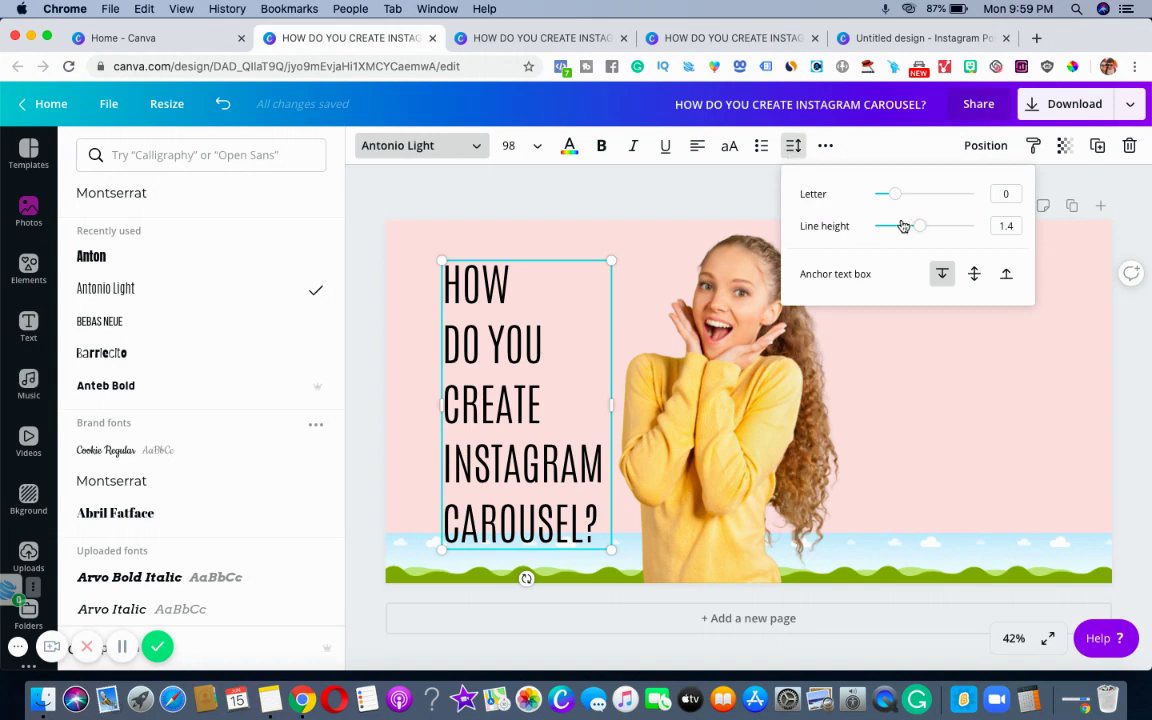
mouse_move(918, 226)
mouse_down()
mouse_move(895, 235)
mouse_move(904, 228)
mouse_up()
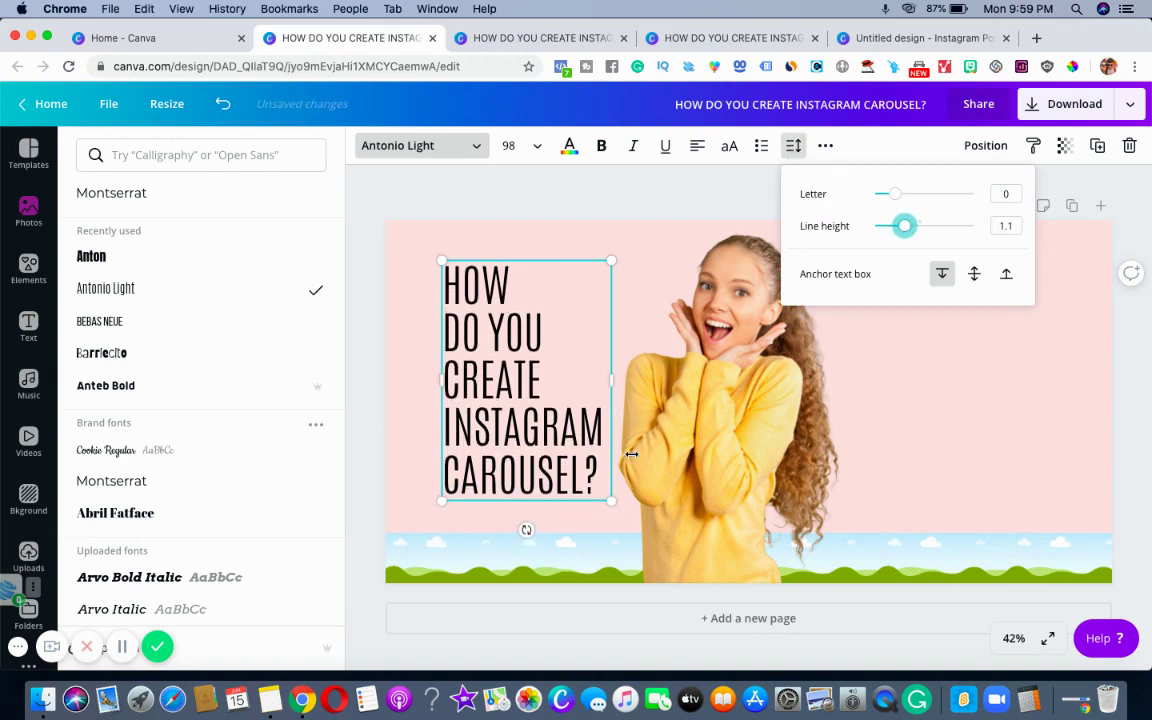
drag(611, 500, 635, 531)
drag(556, 478, 541, 472)
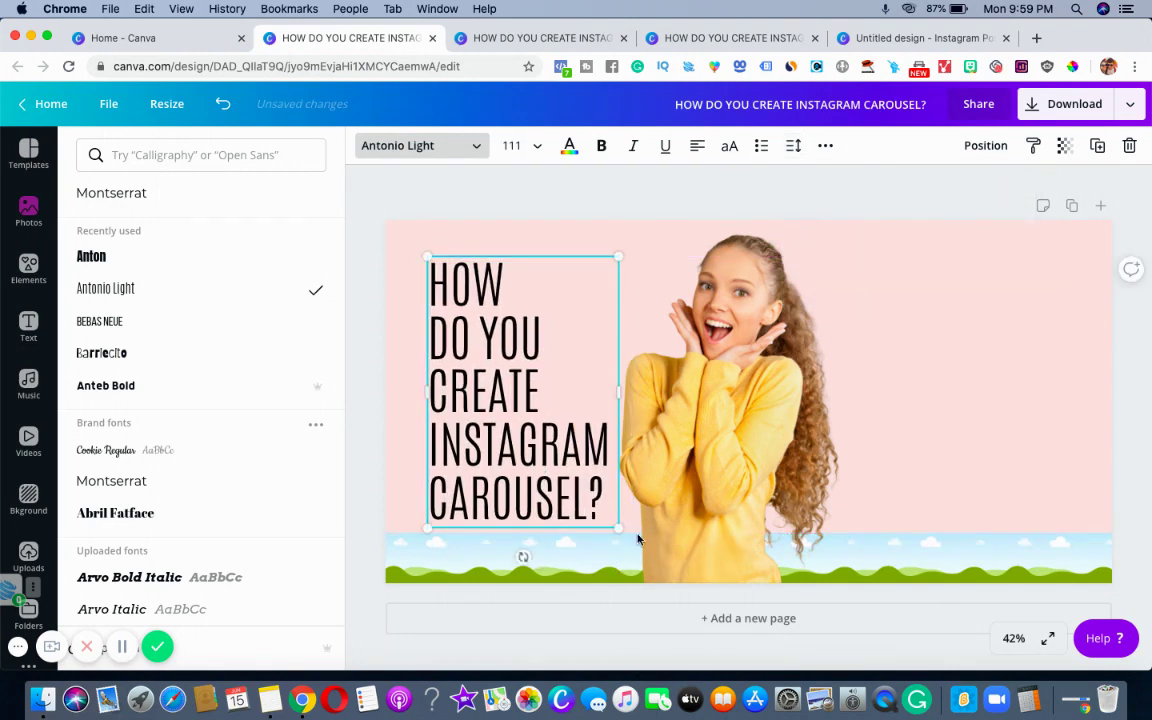
drag(620, 530, 632, 546)
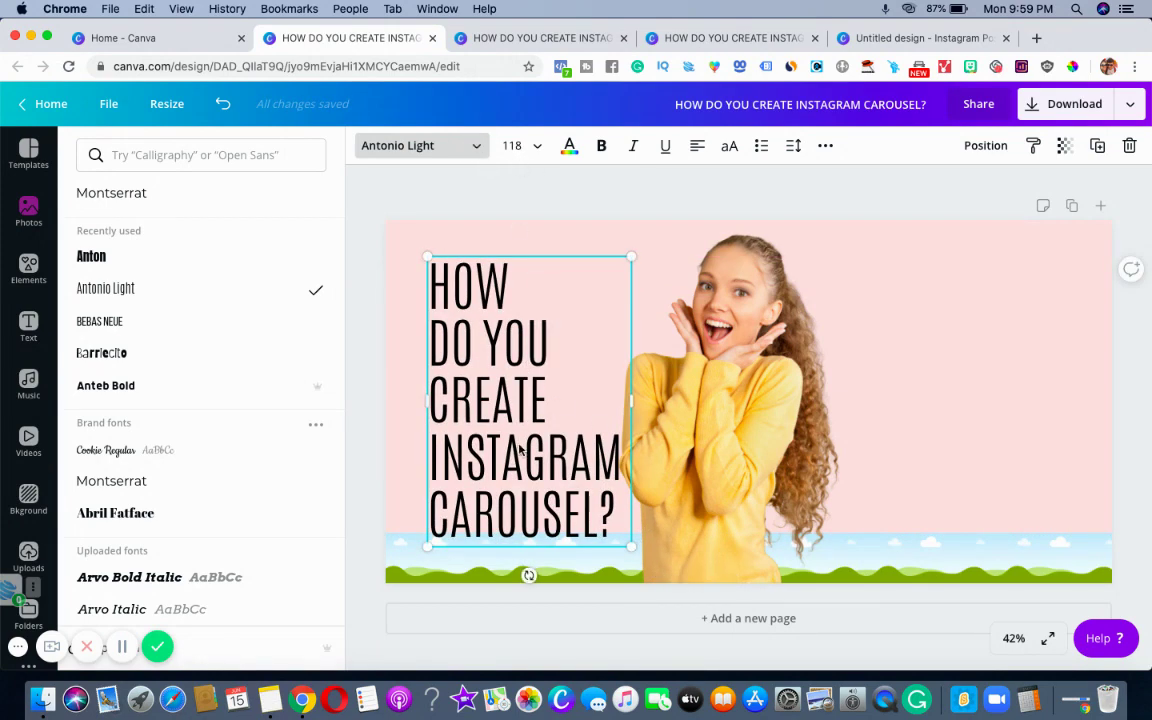
Step: Set the word INSTAGRAM in the headline in the Anton font and color it with the bright red of the Contrasting pallete
drag(430, 440, 616, 532)
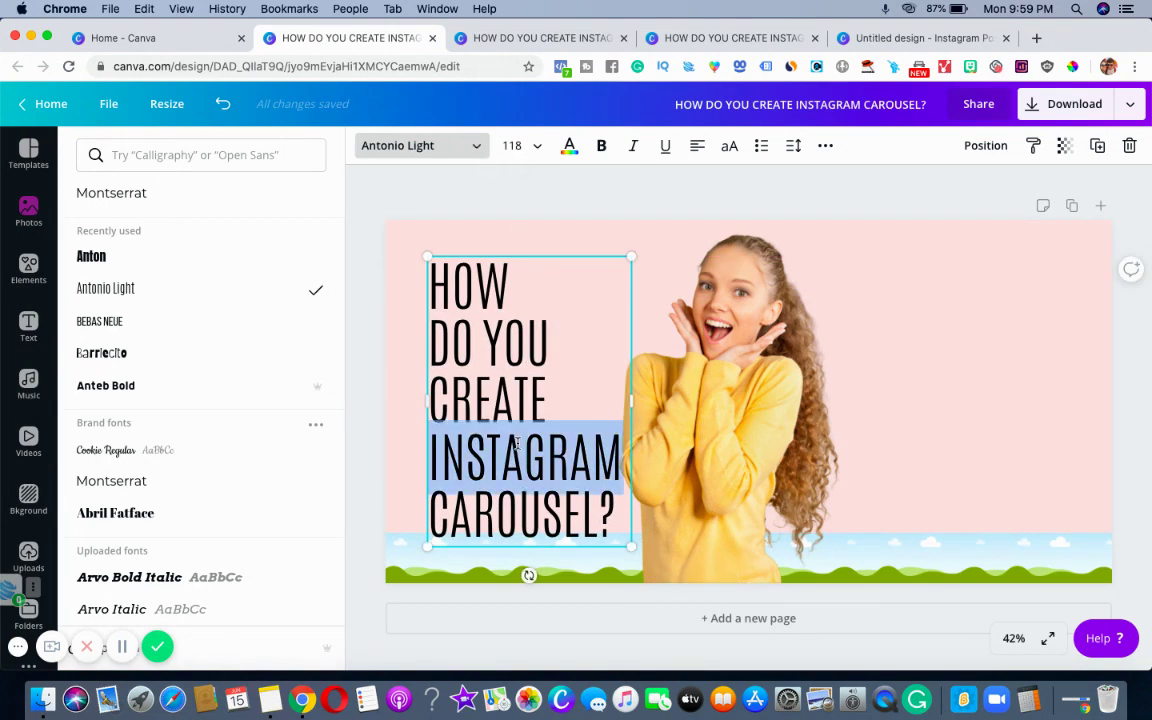
click(125, 259)
click(568, 150)
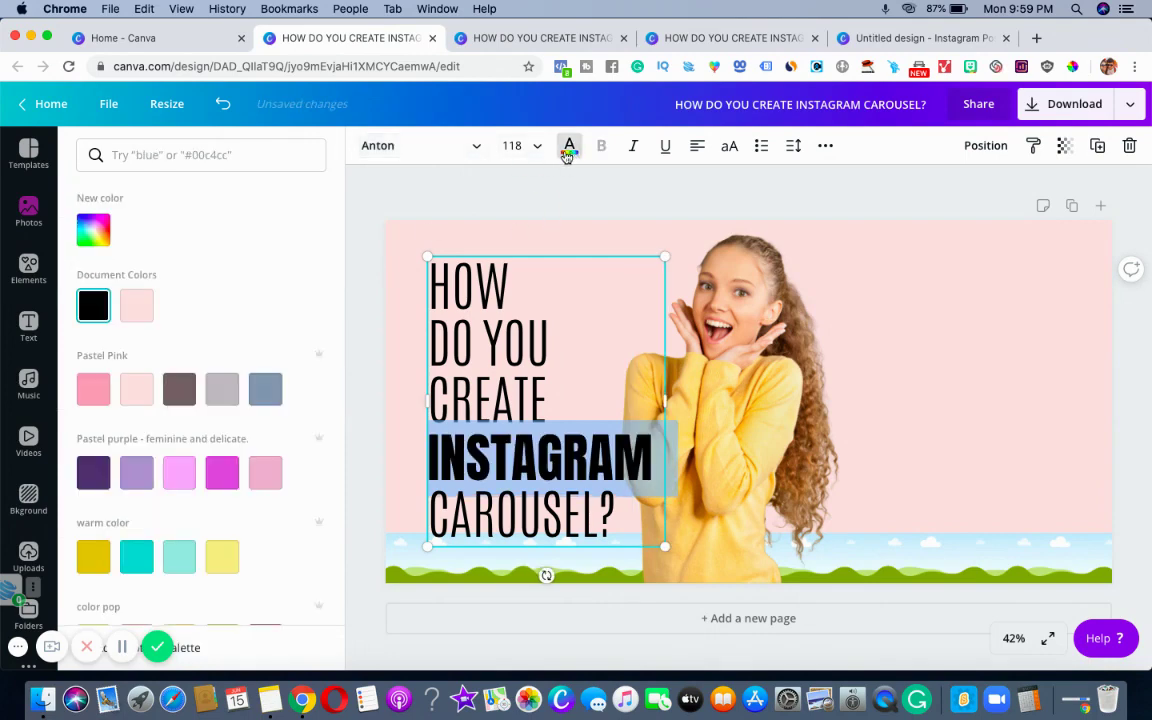
drag(339, 355, 344, 514)
click(222, 389)
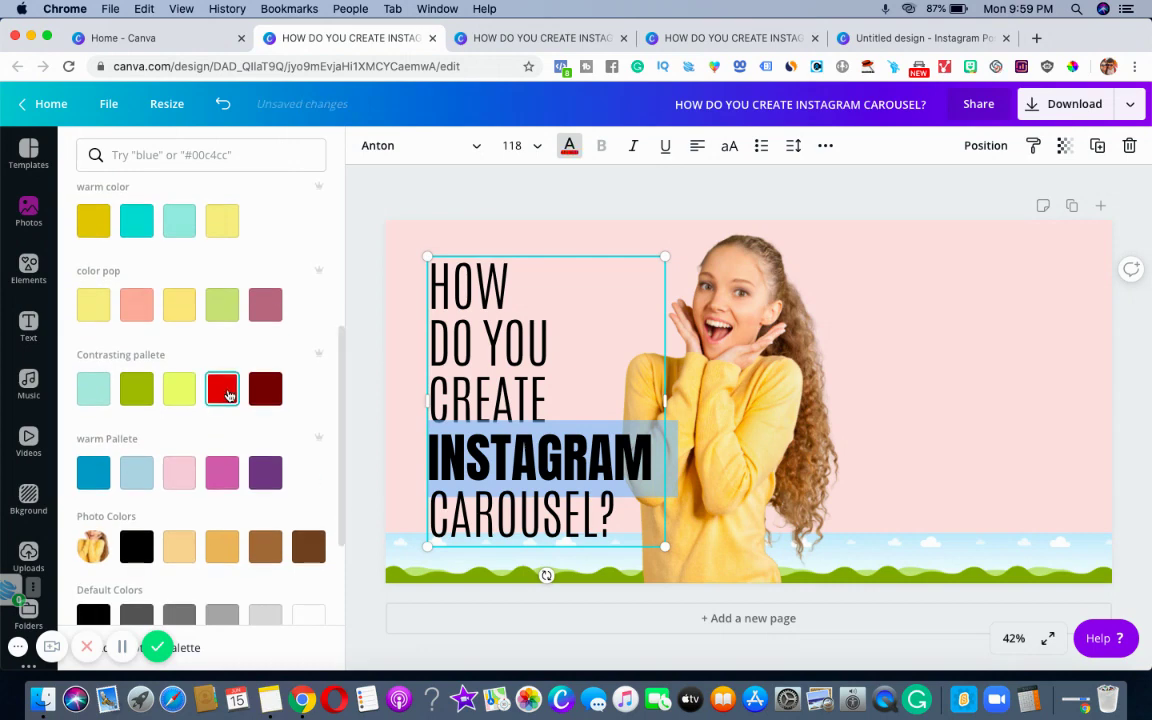
Step: Duplicate the headline and place the copy level with the original, in the space between the woman and the page's right edge
click(863, 369)
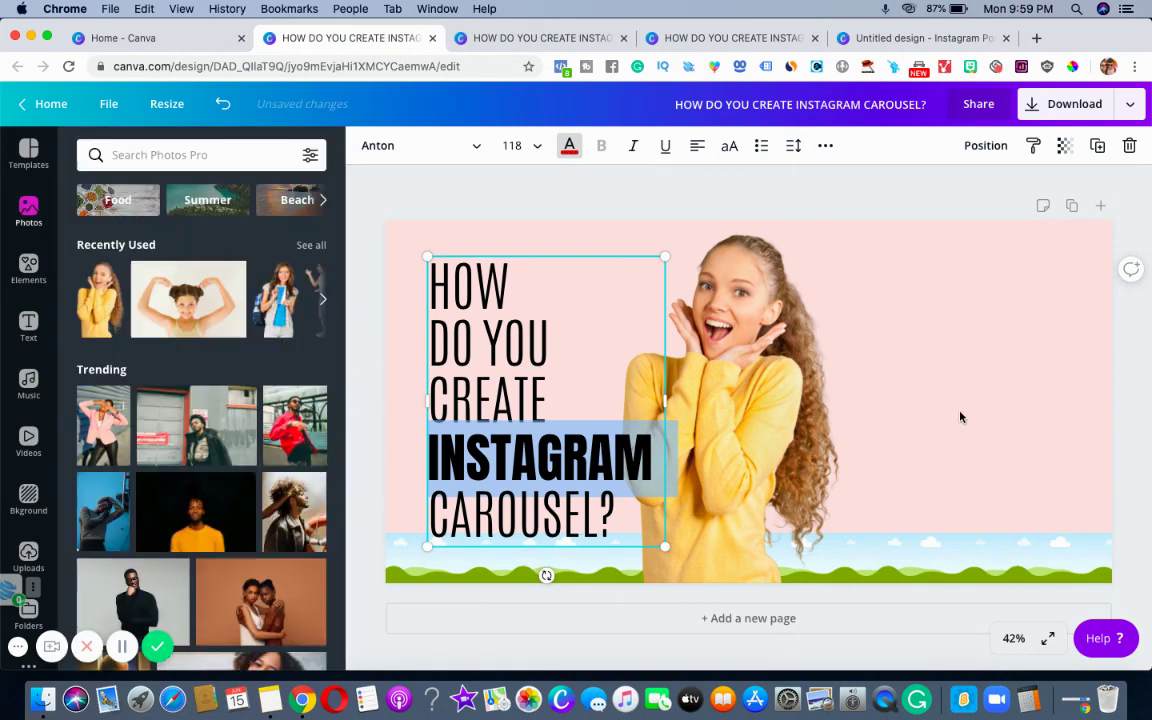
click(1142, 423)
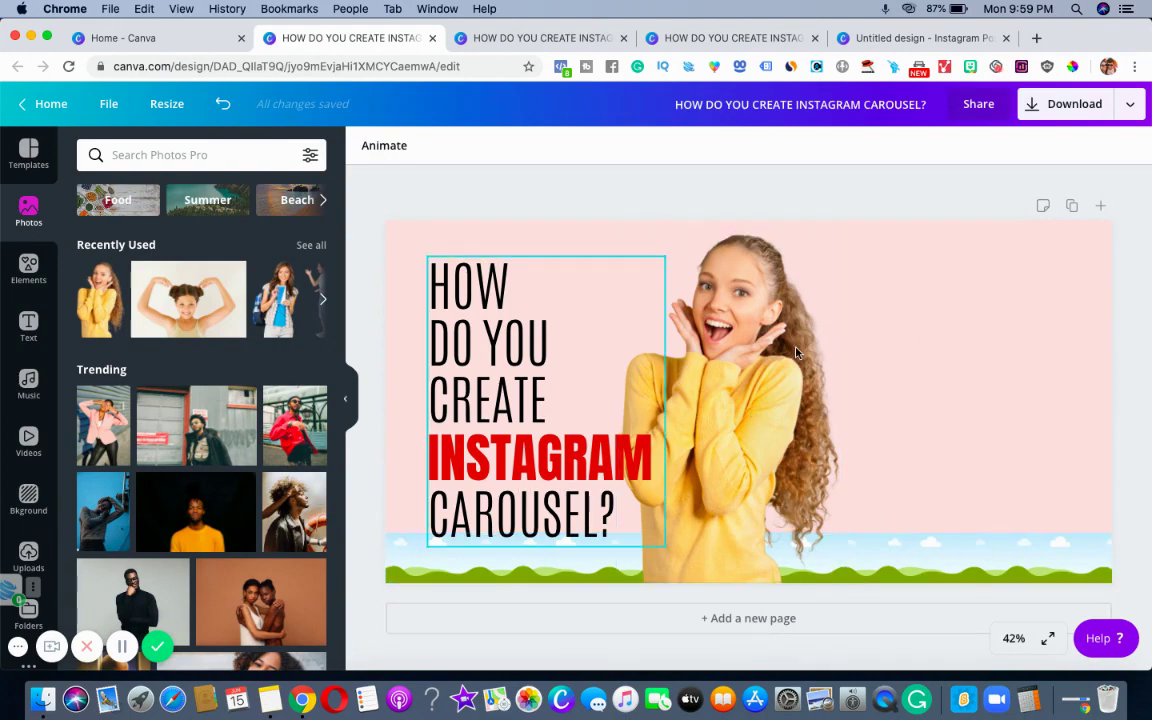
click(528, 486)
double_click(528, 486)
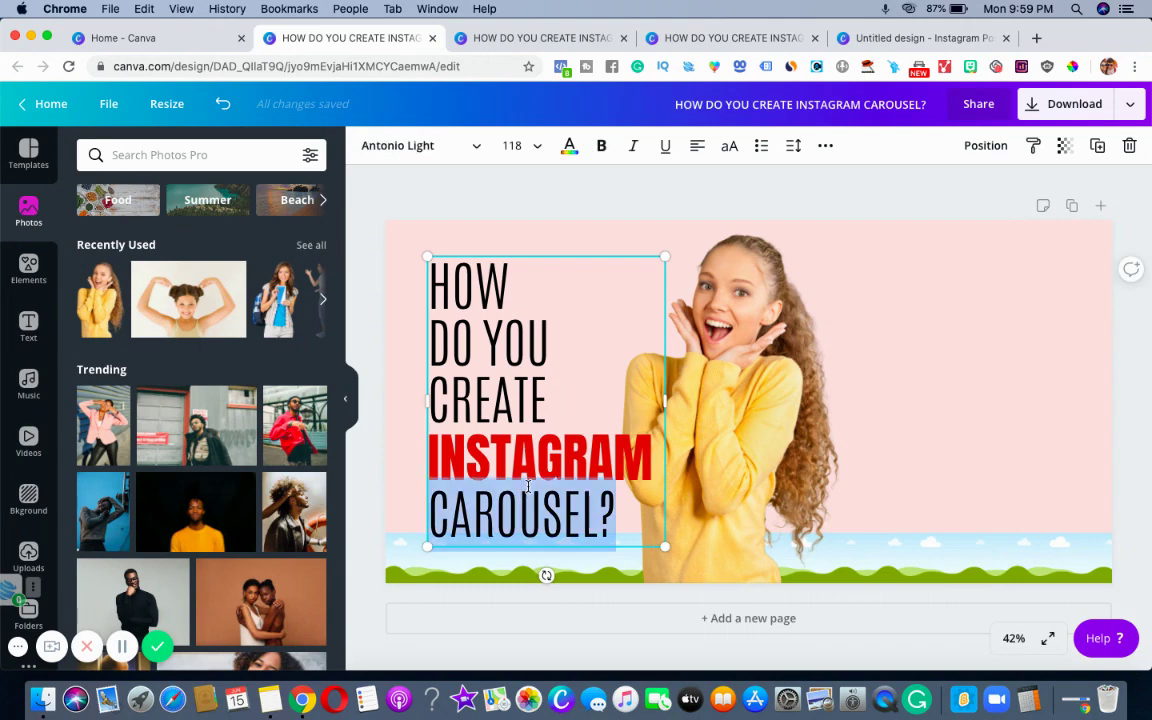
click(528, 486)
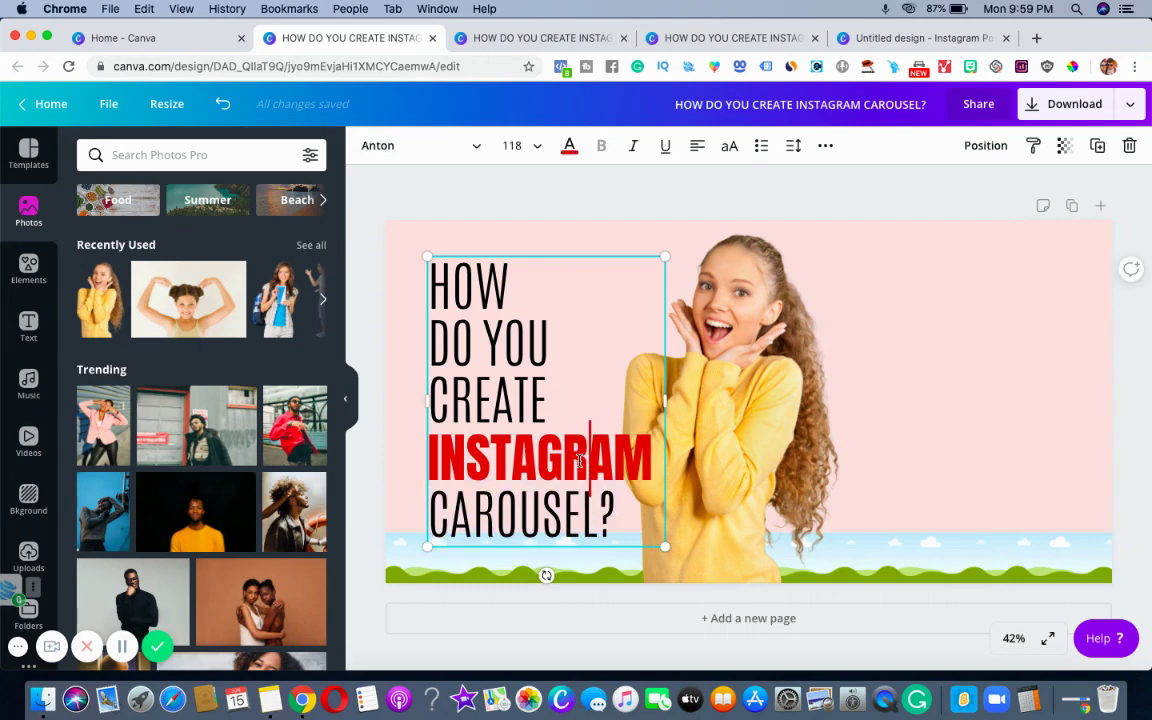
click(1098, 147)
drag(573, 419, 999, 405)
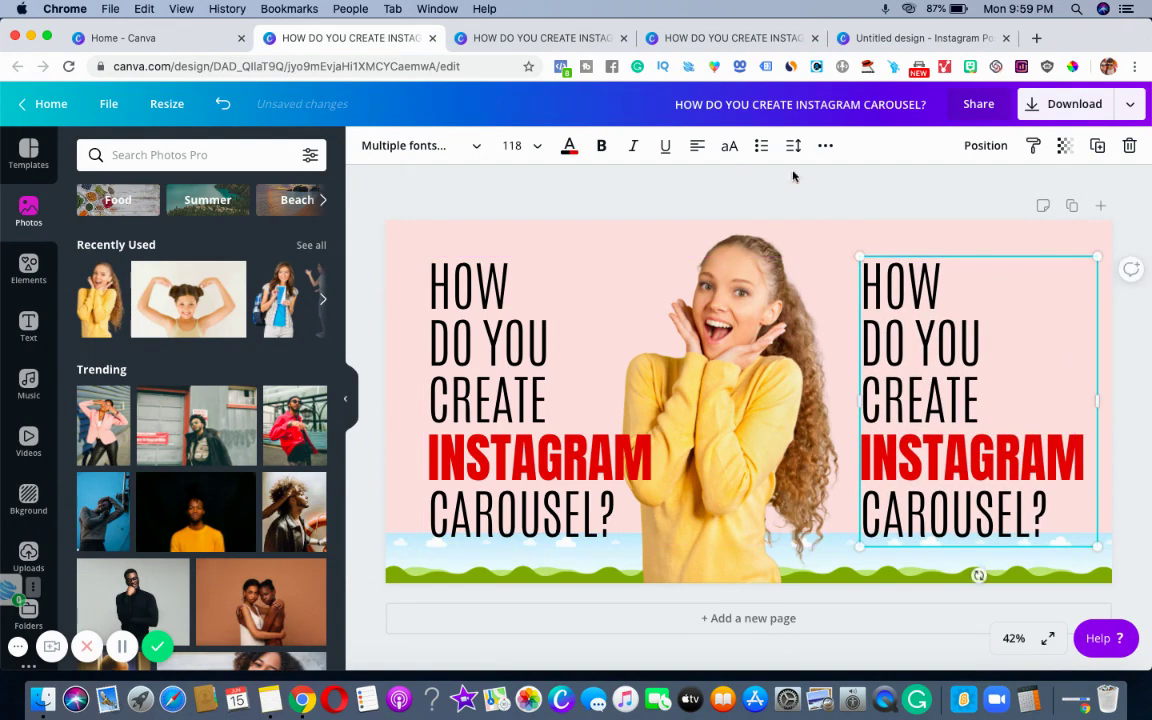
Step: Right-align all the text of the duplicated headline beside the woman's hair
click(698, 147)
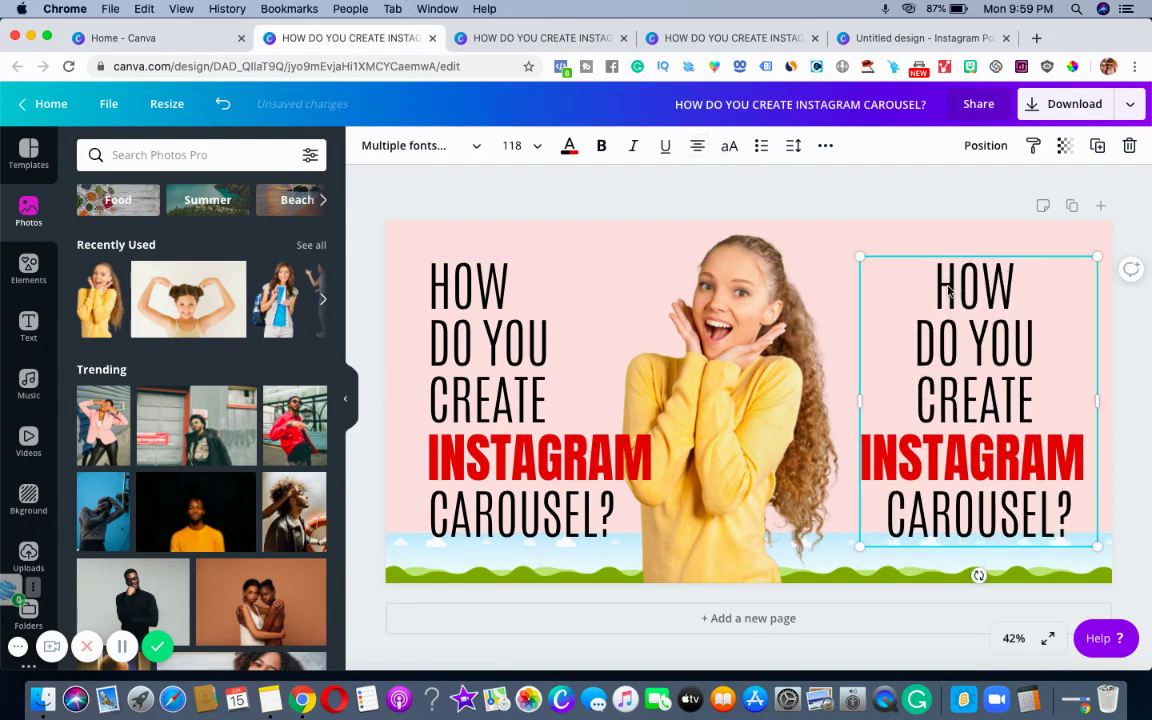
click(864, 263)
key(super+a)
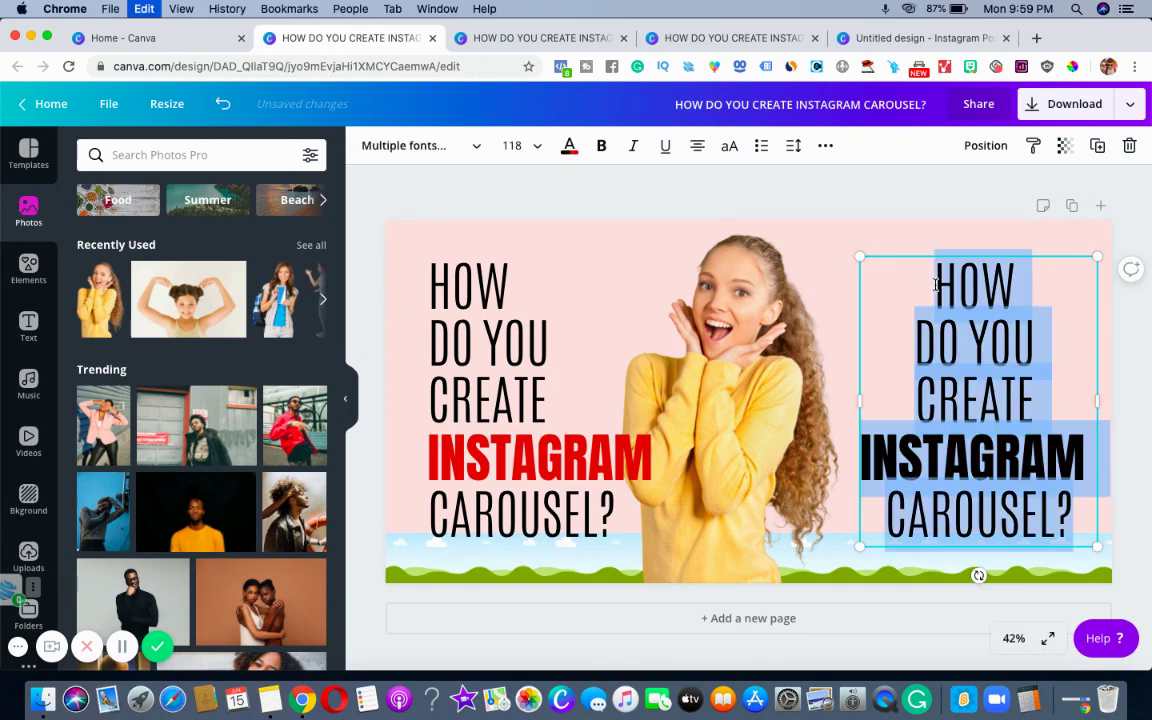
click(698, 147)
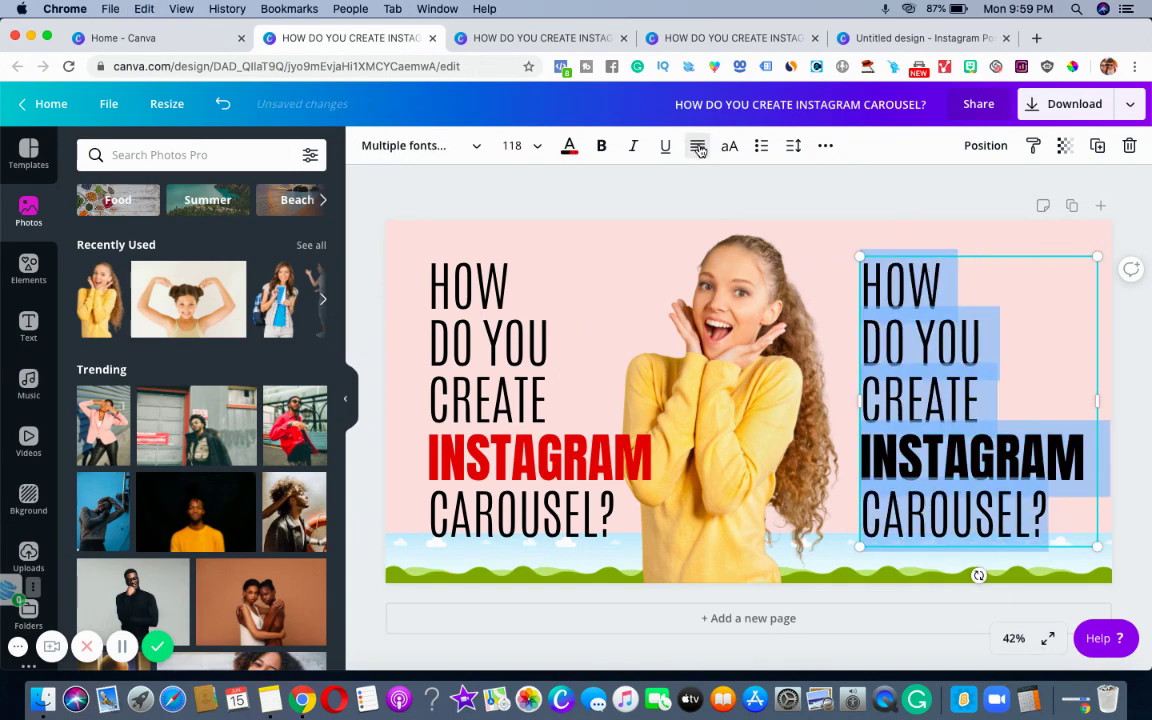
click(698, 147)
click(1147, 465)
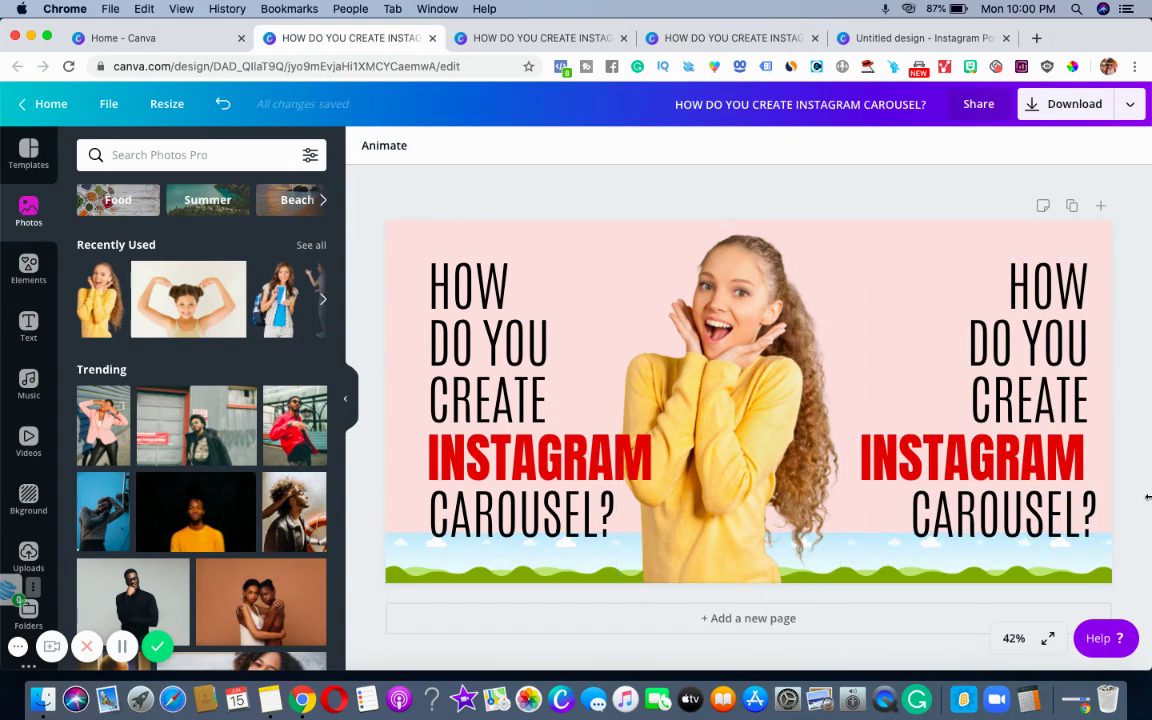
Step: Send the original headline one layer backward so it sits behind the woman's photo
click(590, 453)
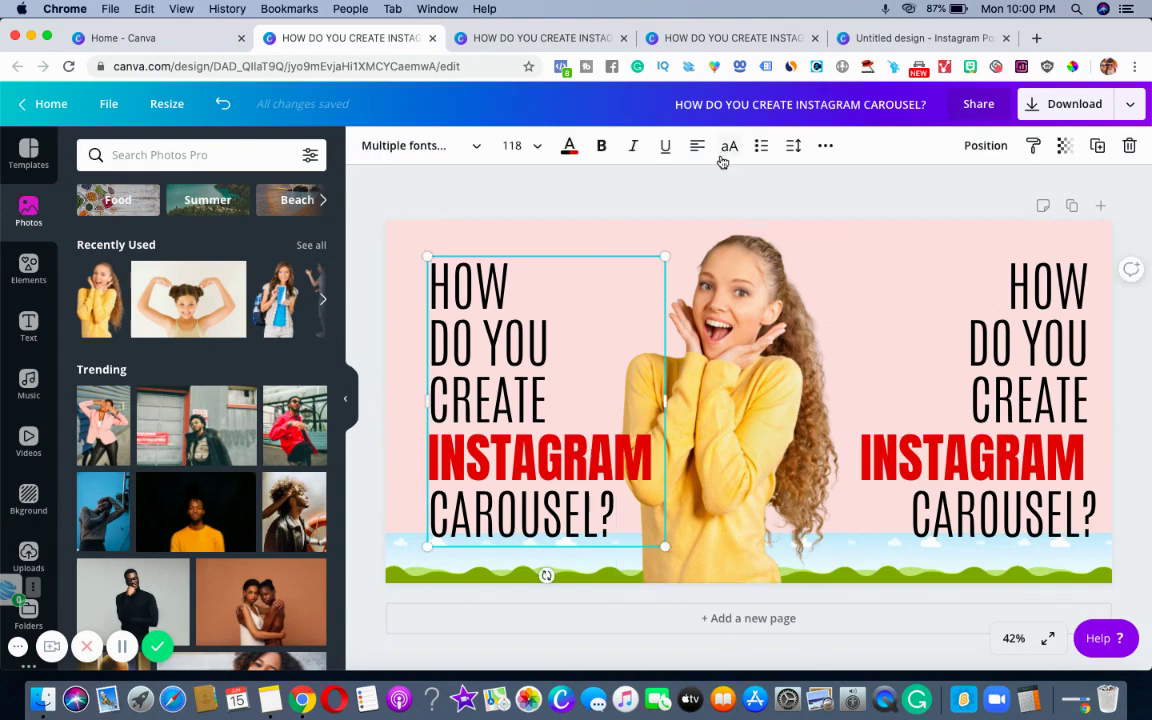
click(986, 146)
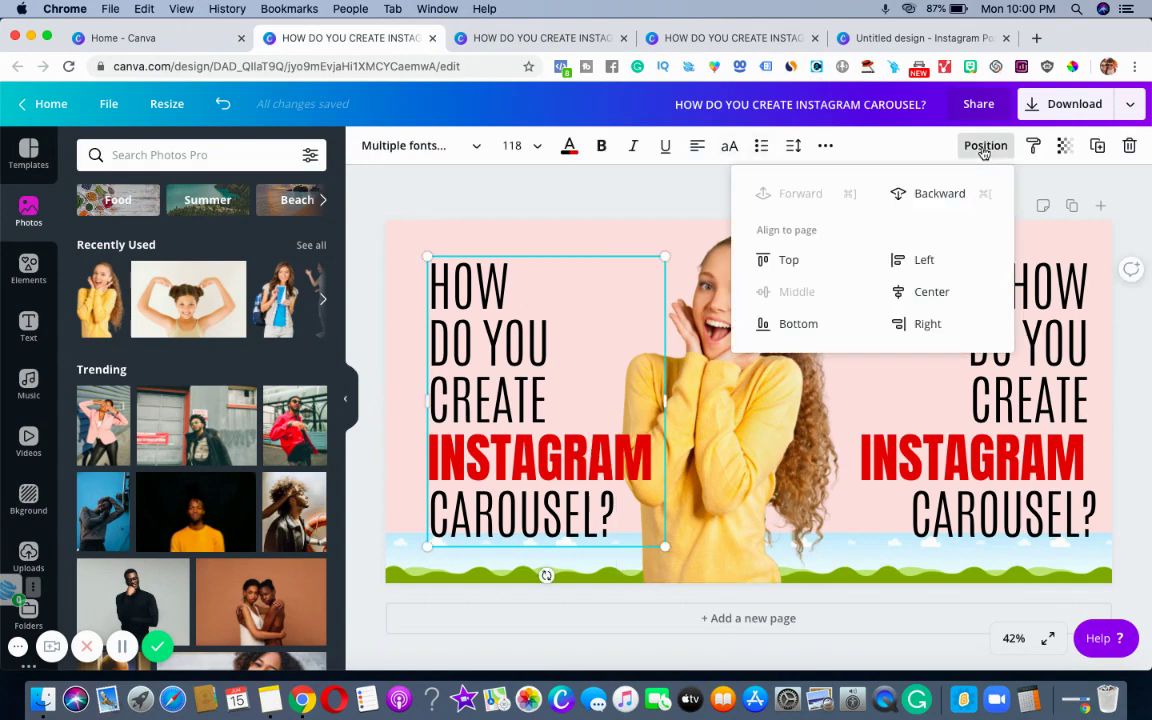
click(940, 194)
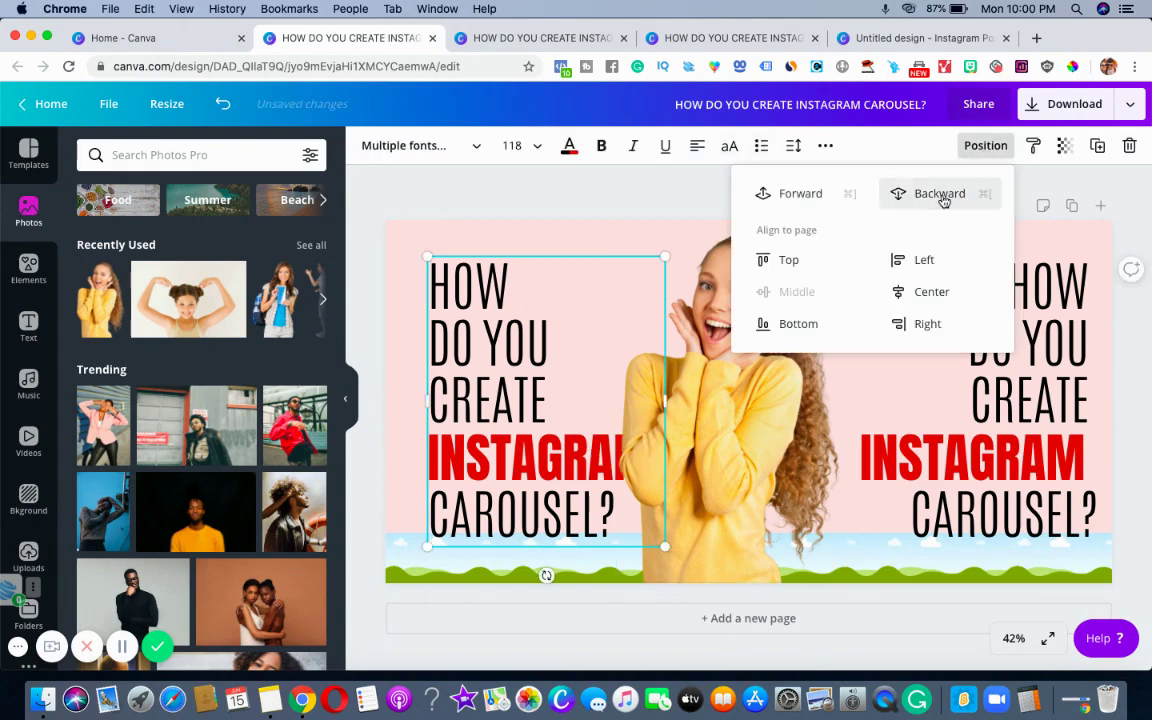
click(1134, 510)
Step: Reduce the original headline to size 110 and shift it slightly toward the page's left edge, away from the woman
click(588, 517)
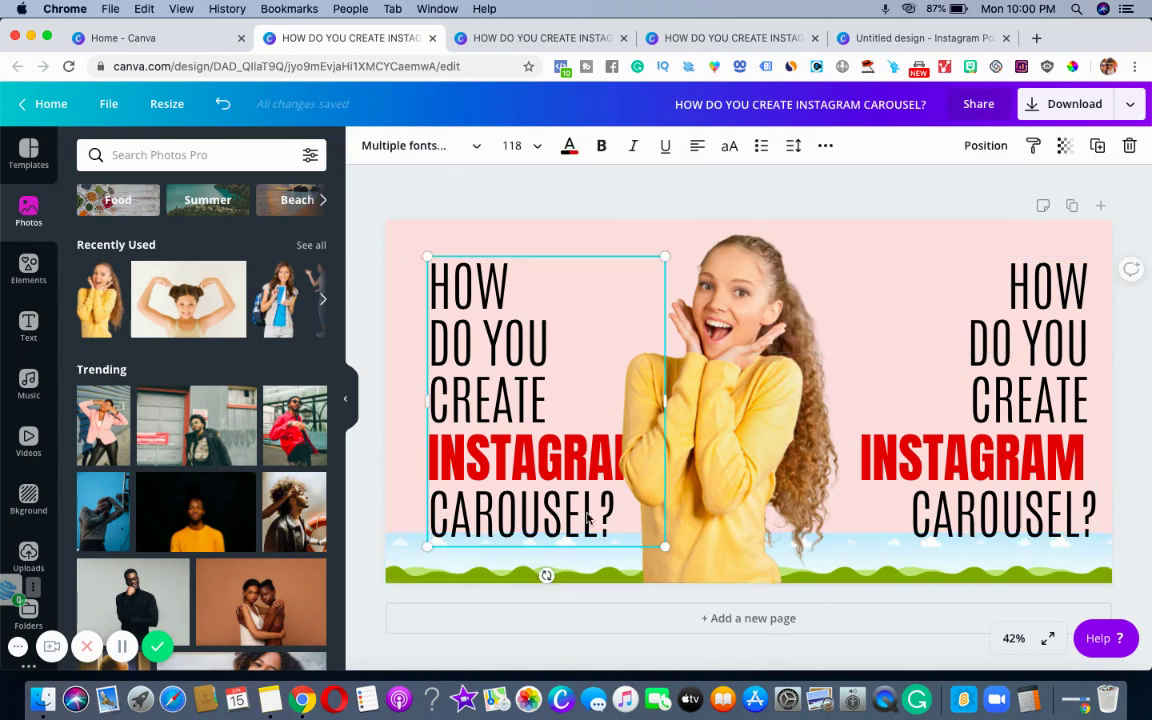
drag(666, 546, 632, 524)
click(1139, 494)
mouse_move(452, 500)
mouse_down()
mouse_move(447, 510)
mouse_move(436, 502)
mouse_move(445, 500)
mouse_up()
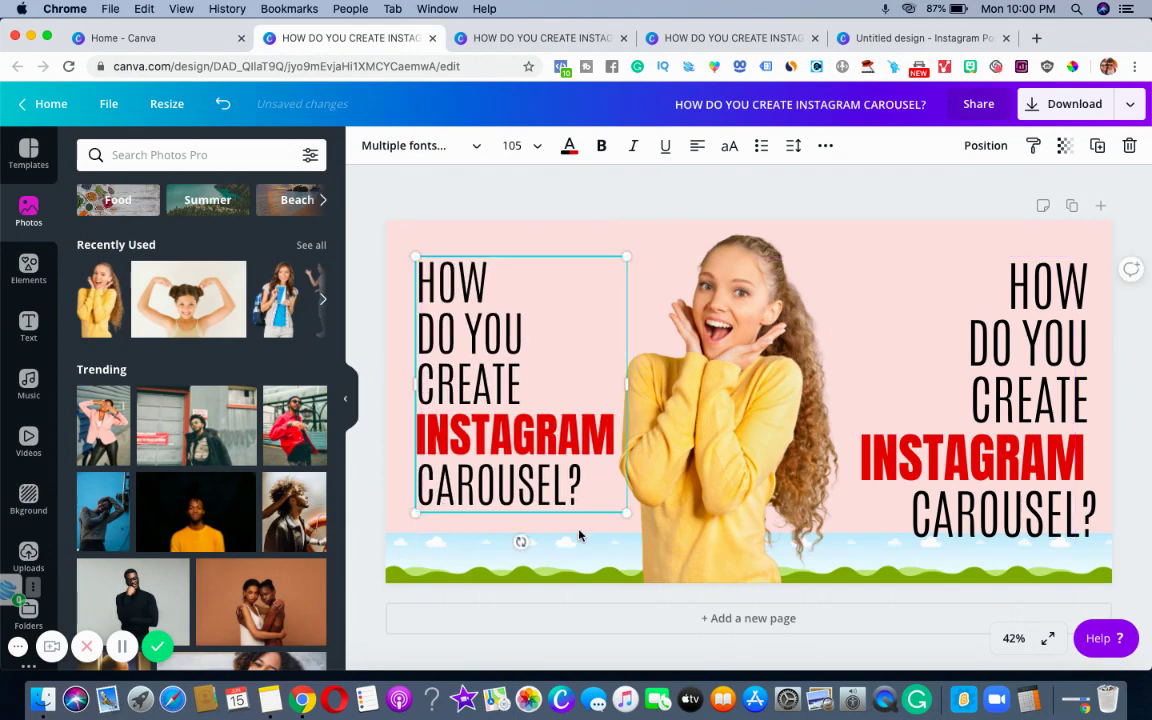
drag(628, 513, 638, 524)
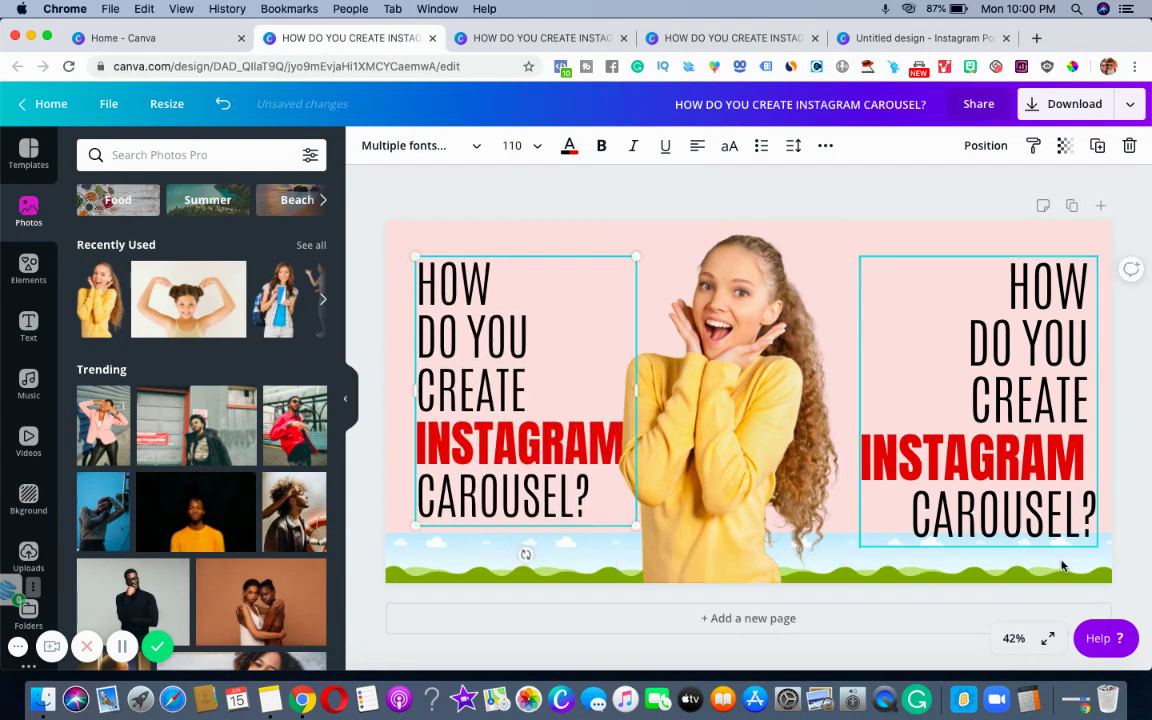
Step: Delete the sky-and-grass strip along the bottom of the page
click(990, 577)
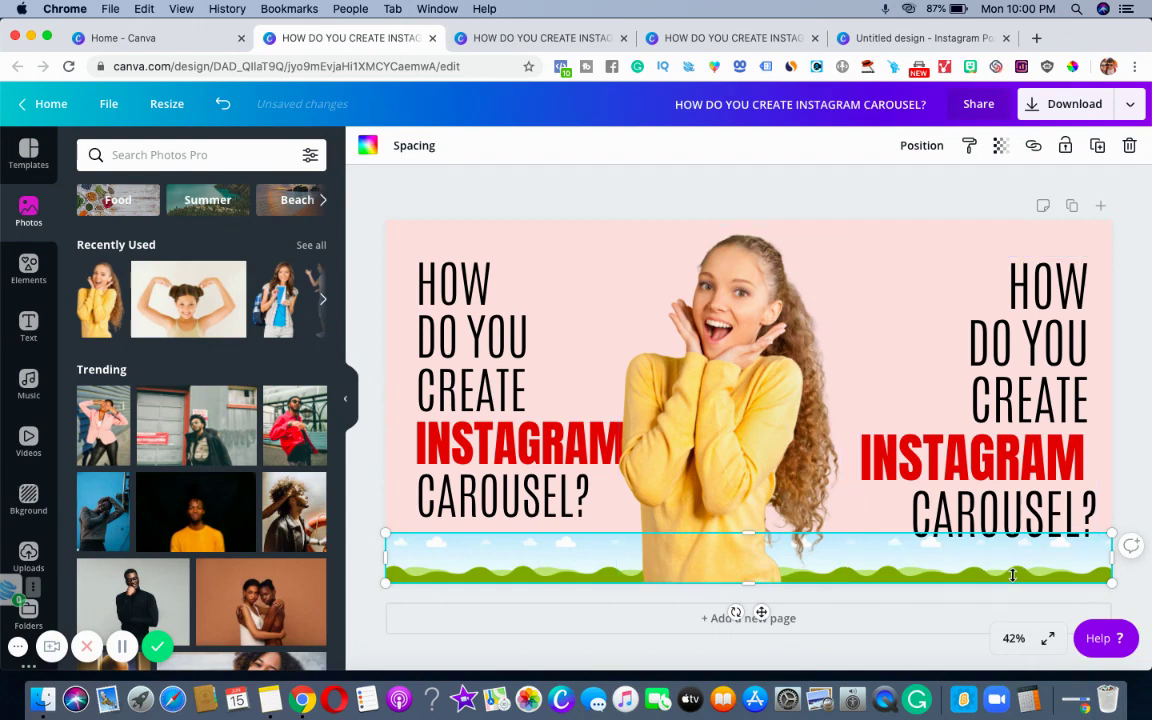
key(Delete)
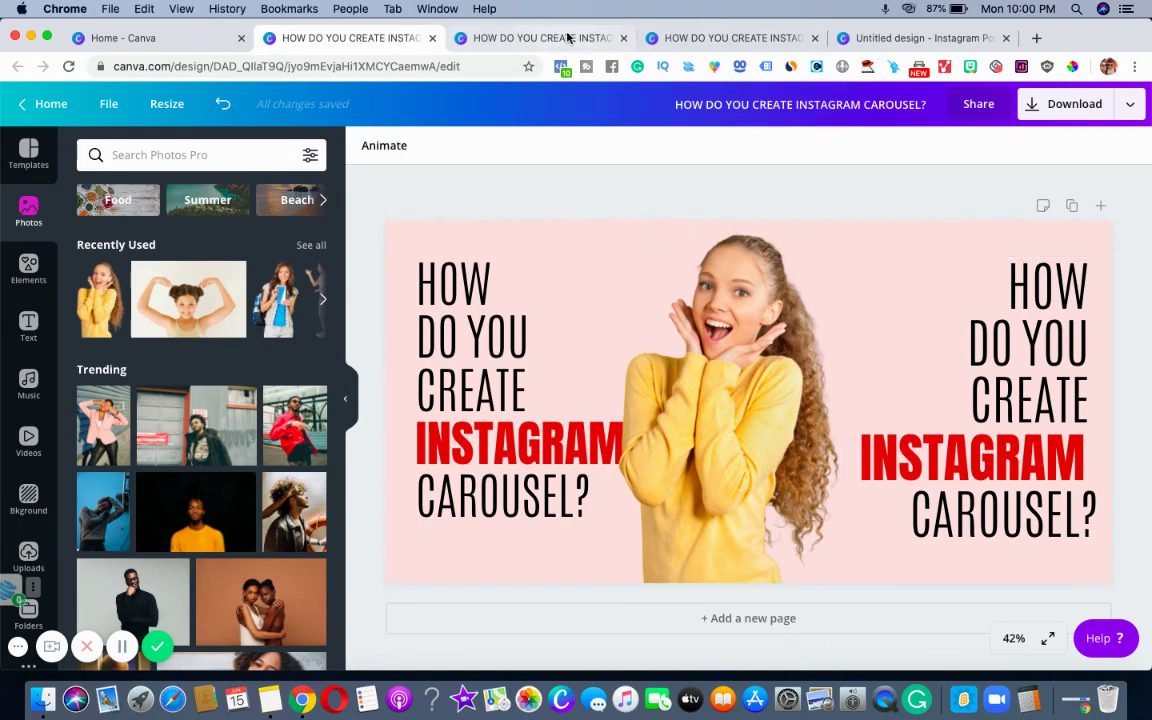
Step: Switch to the finished two-page carousel design and review its pages and PNG download options
click(540, 37)
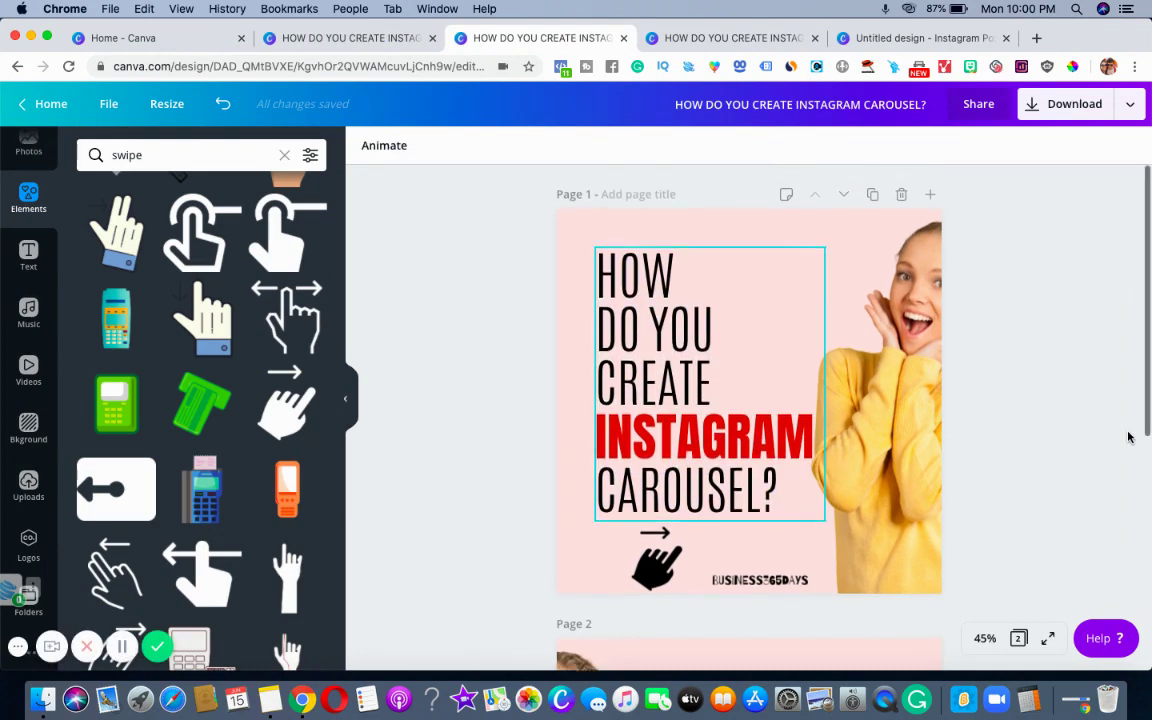
scroll(1128, 437, down, 8)
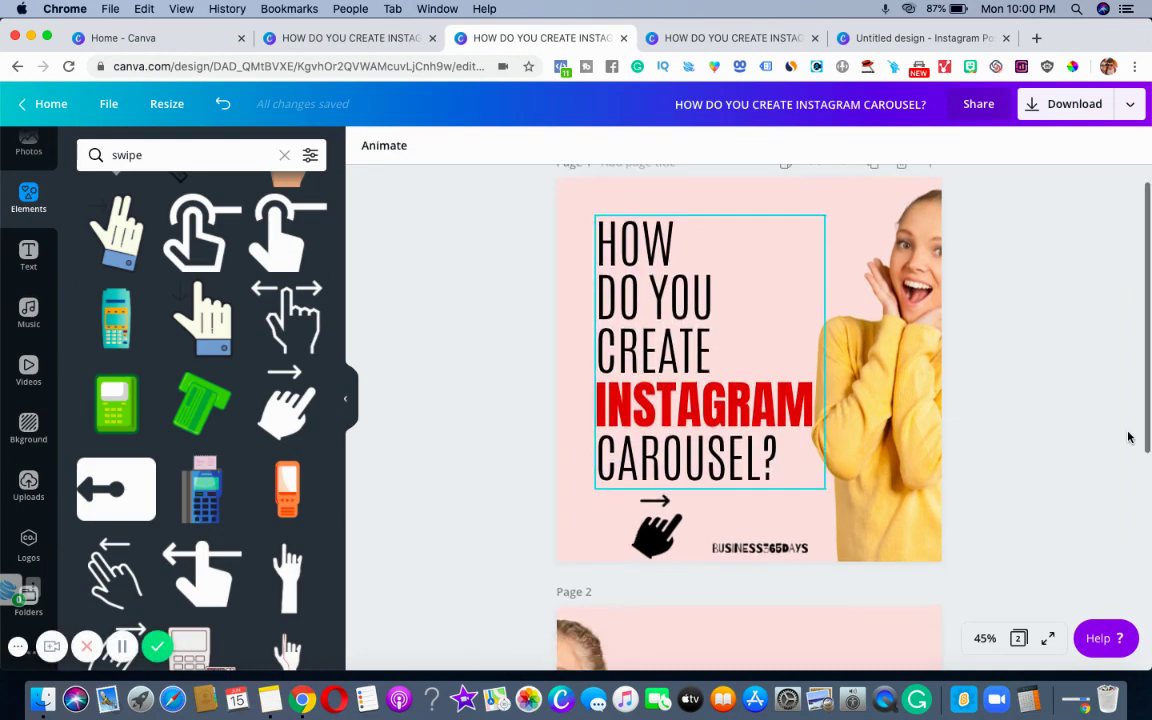
scroll(1128, 437, down, 1)
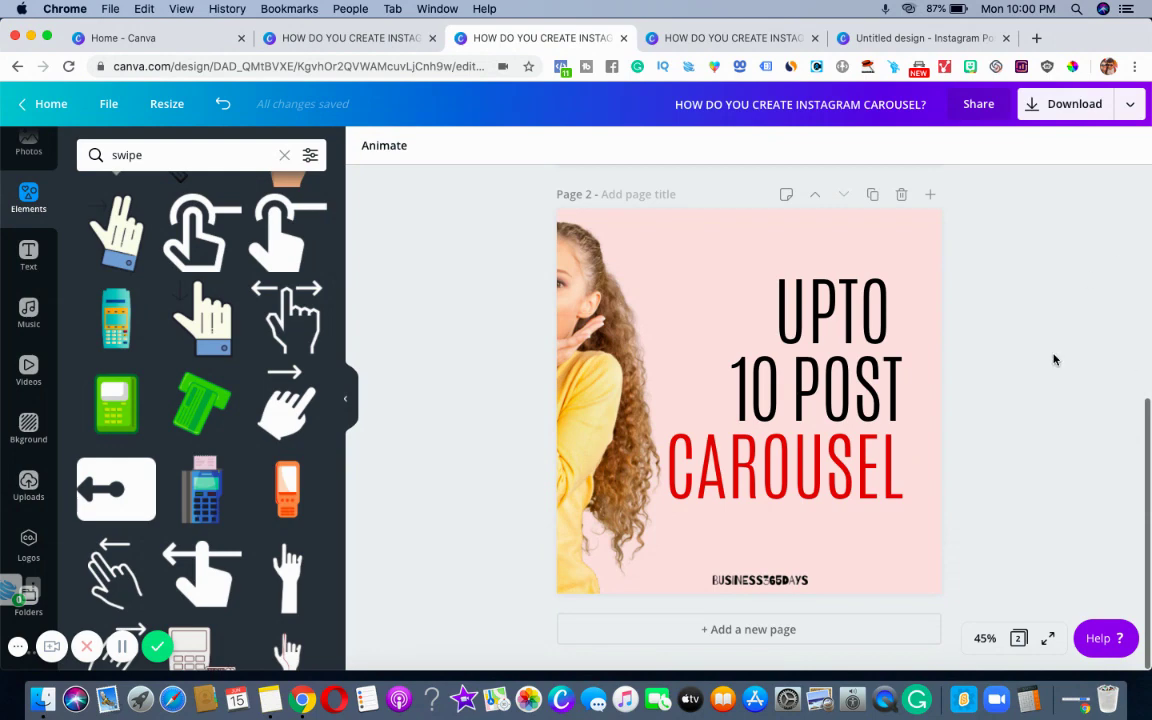
click(1070, 108)
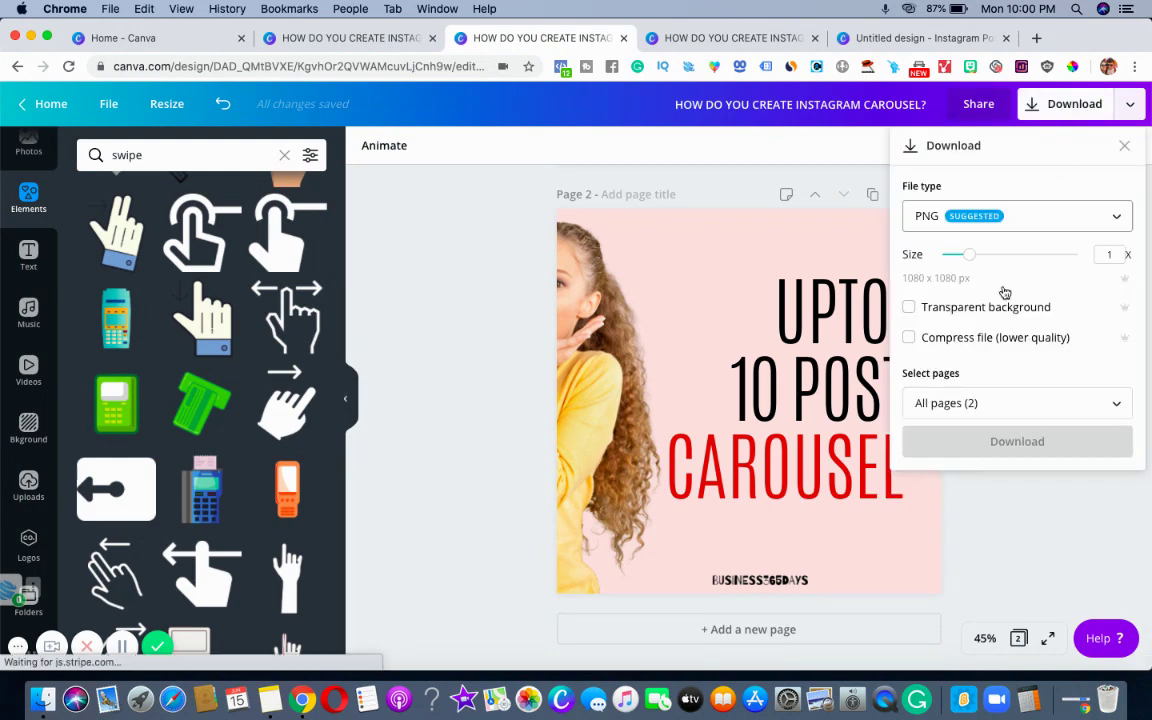
click(1067, 527)
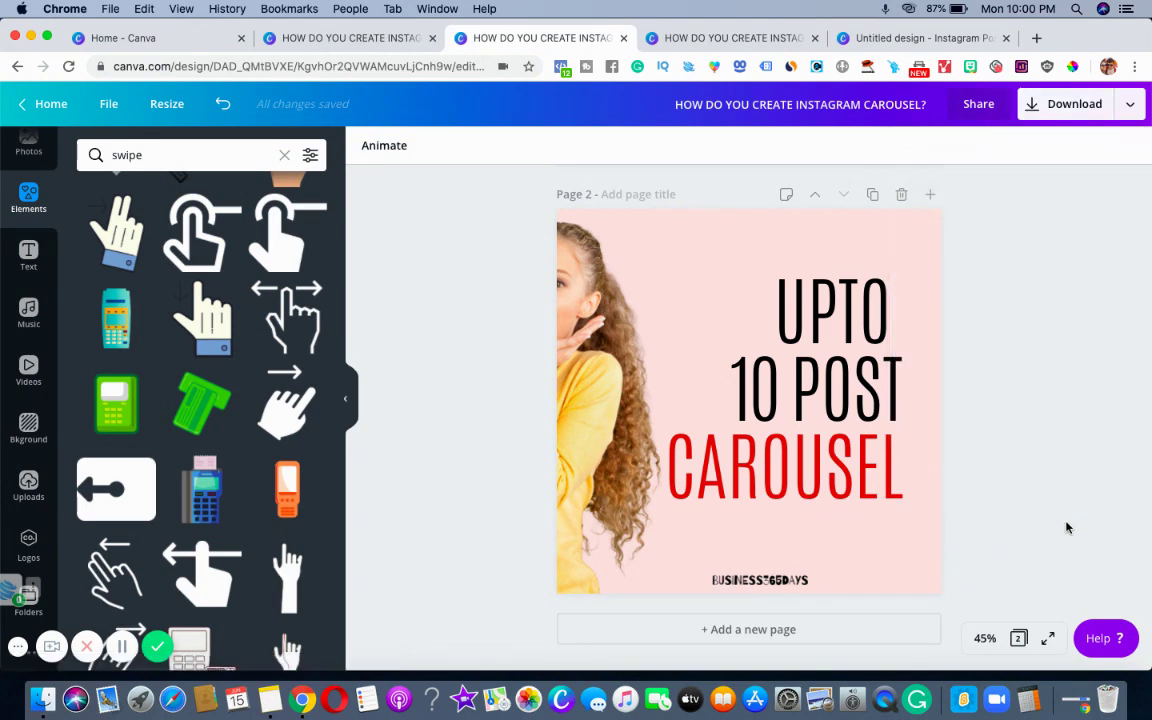